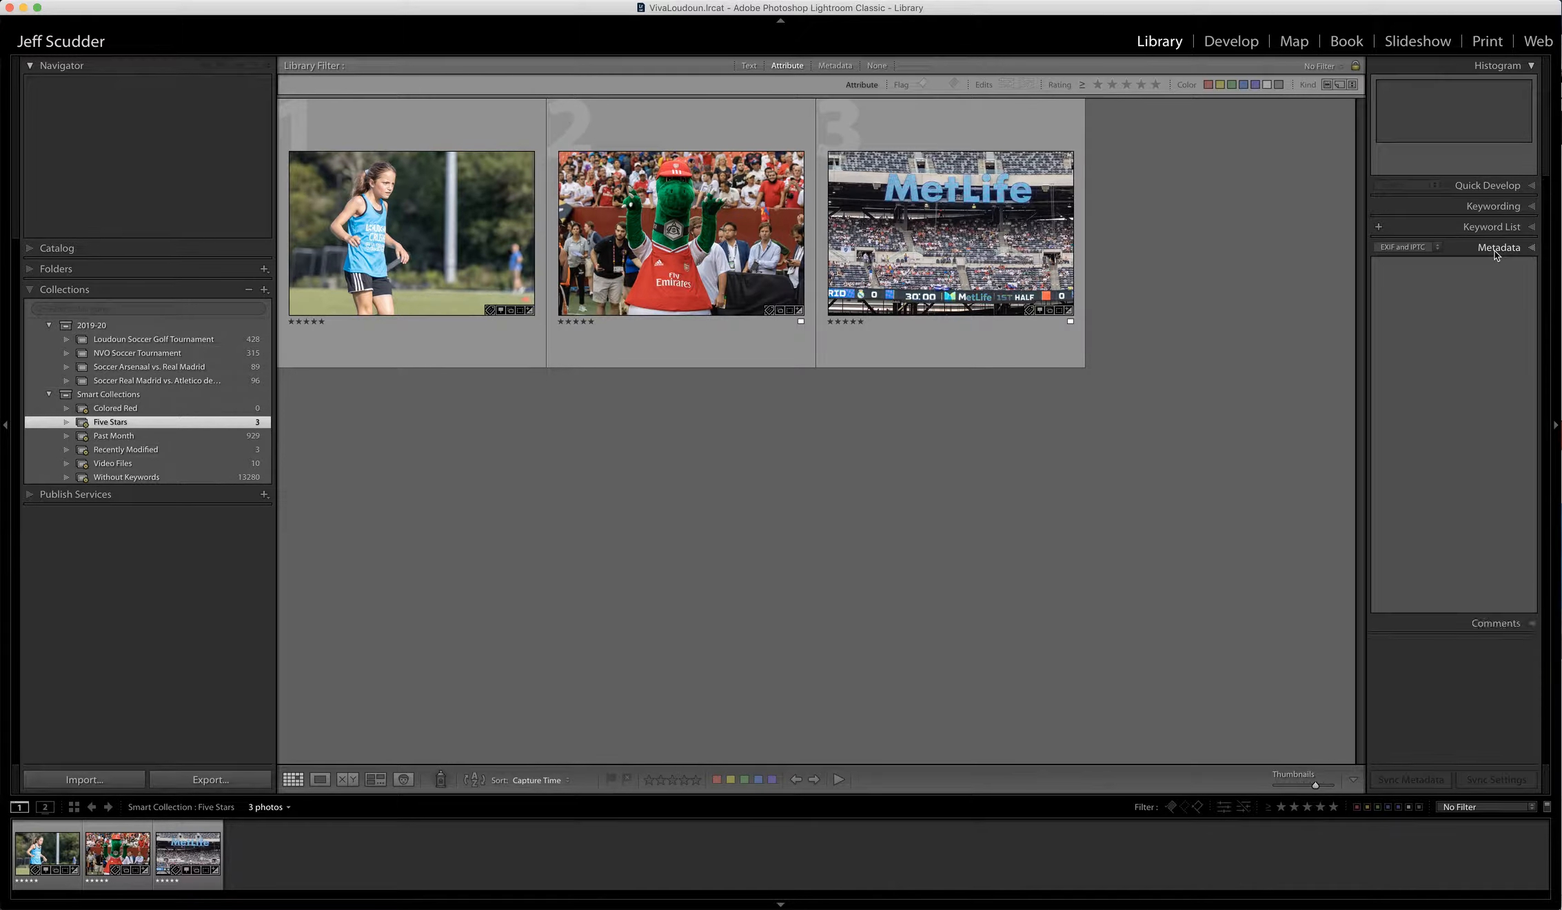
- View the MetLife stadium photo's metadata, then bring the 'Files and Other Fields' slide forward
{"action": "scroll", "coordinate": [1492, 251], "scroll_direction": "up", "scroll_amount": 3}
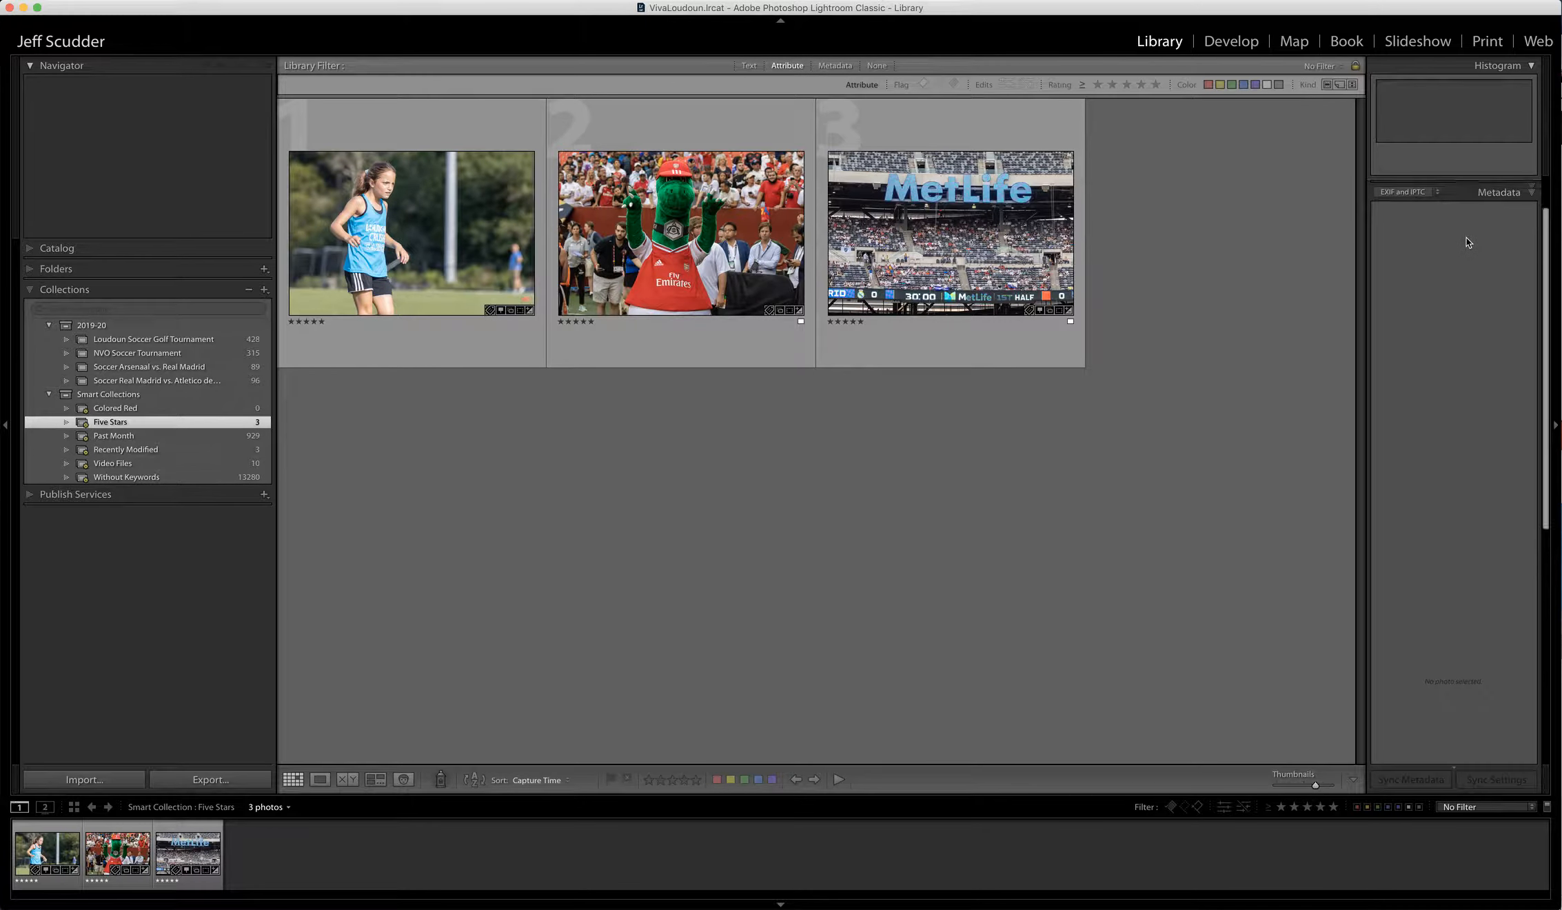
{"action": "left_click", "coordinate": [978, 265]}
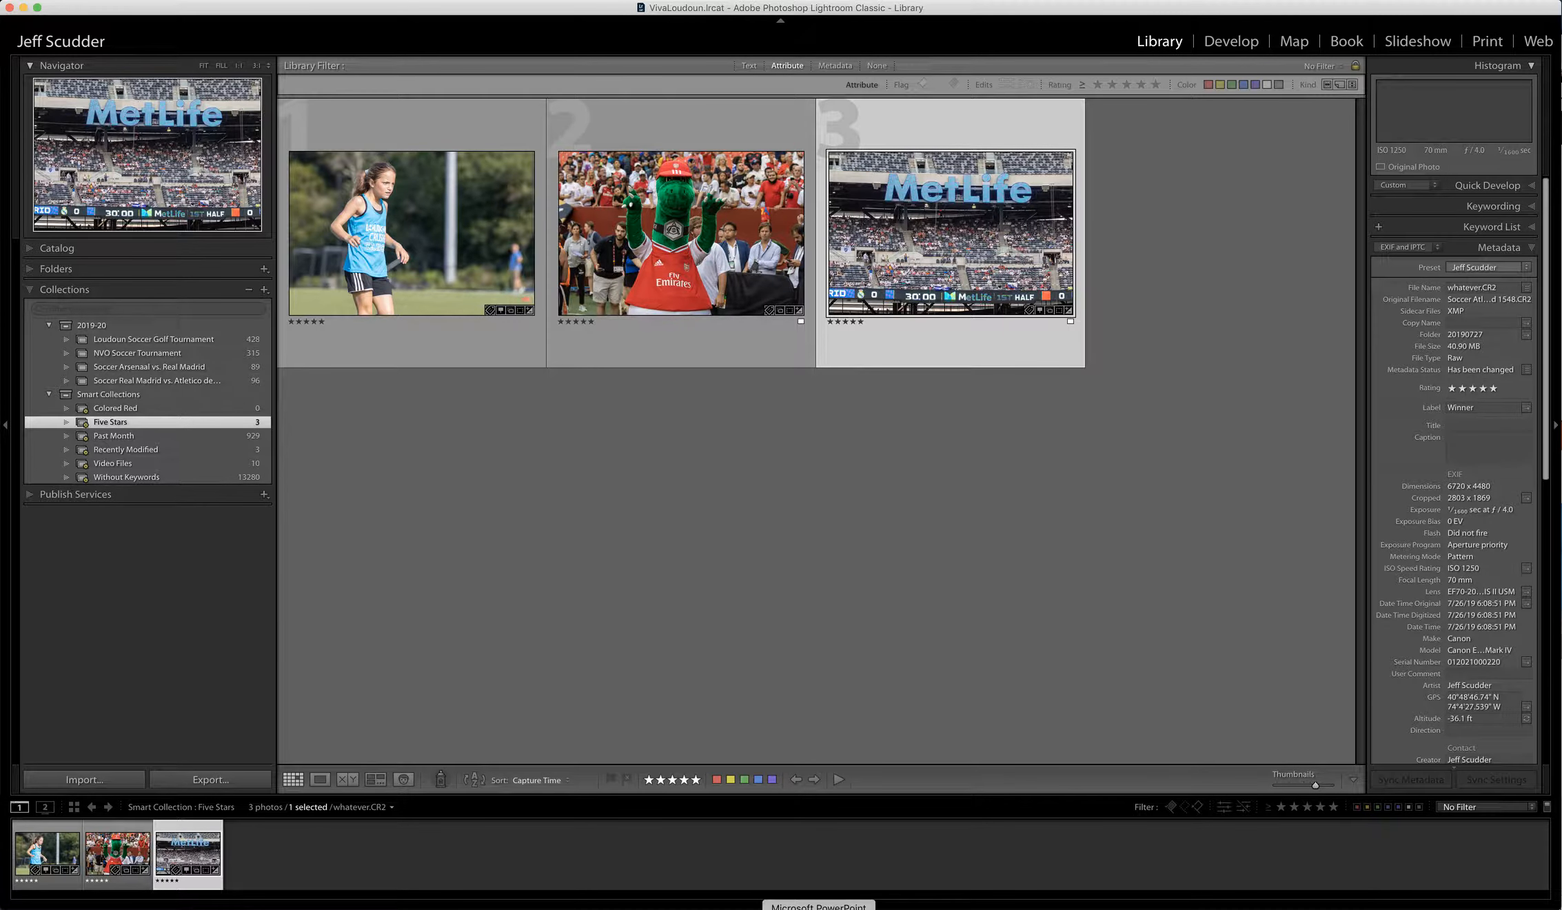
{"action": "left_click", "coordinate": [819, 906]}
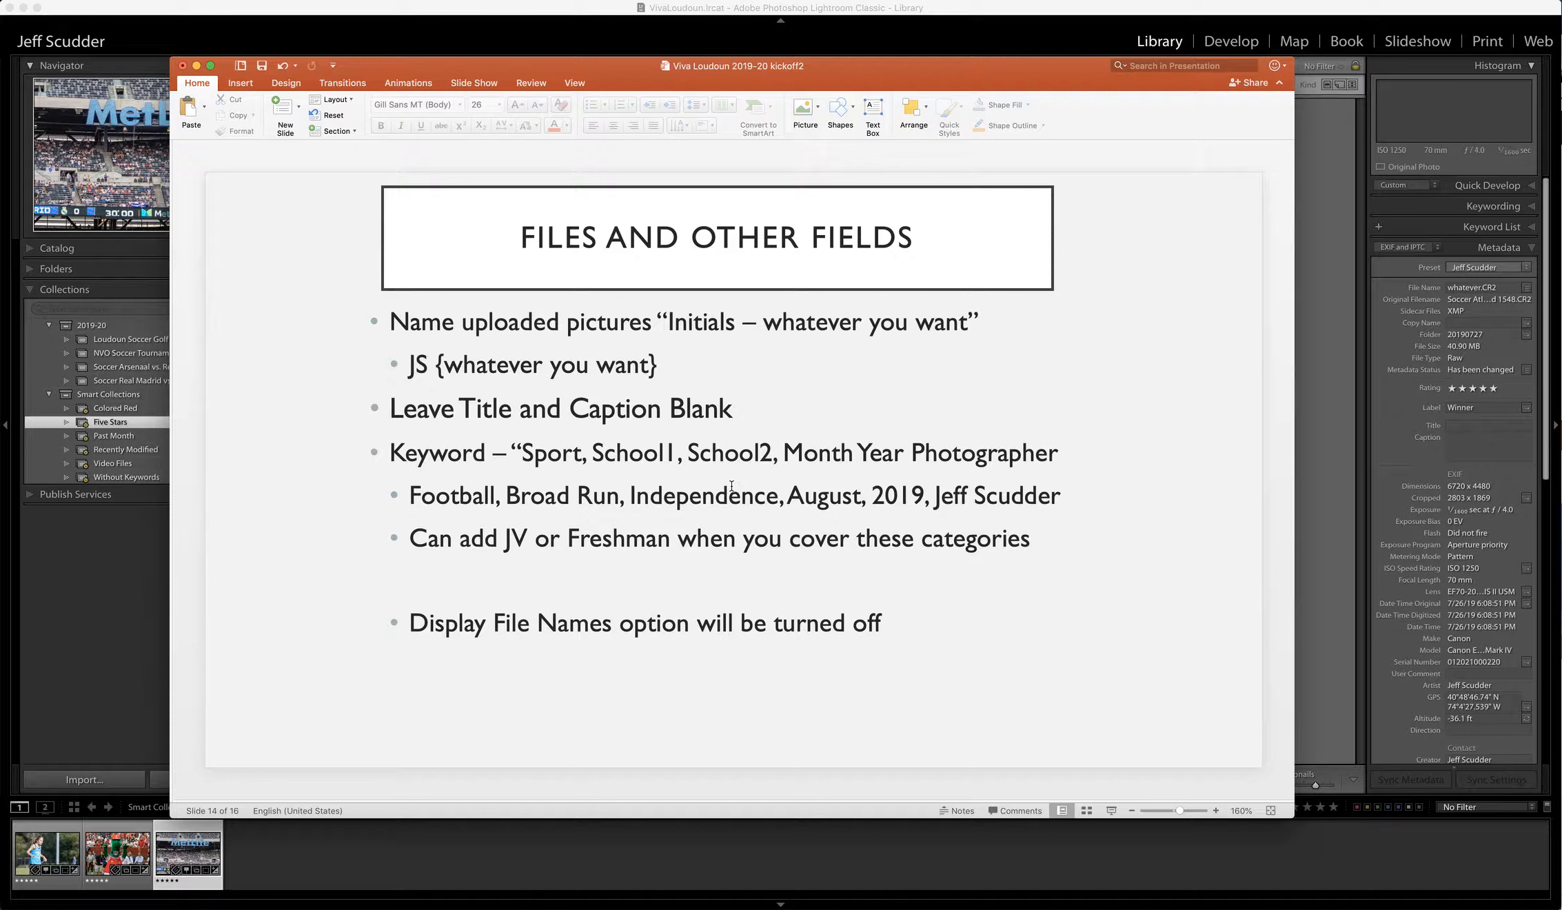
- Leave the slide and return to Lightroom's three-photo Five Stars grid
{"action": "left_click", "coordinate": [1310, 445]}
- Compare the soccer girl, Arsenal mascot and MetLife photos' file names, then select all three
{"action": "left_click", "coordinate": [405, 241]}
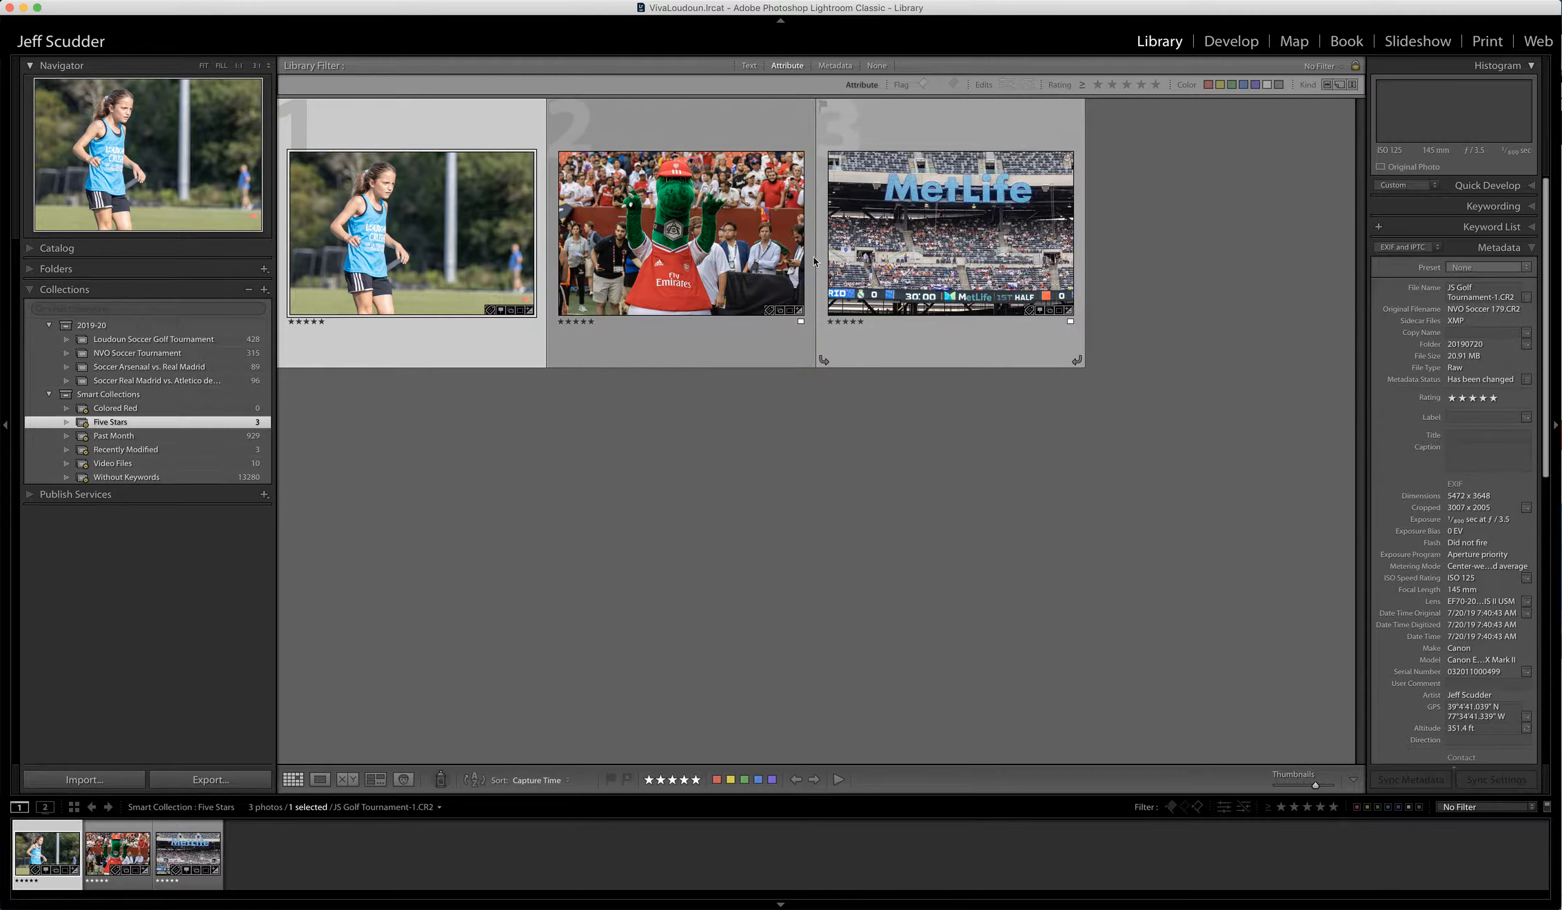
{"action": "left_click", "coordinate": [757, 252]}
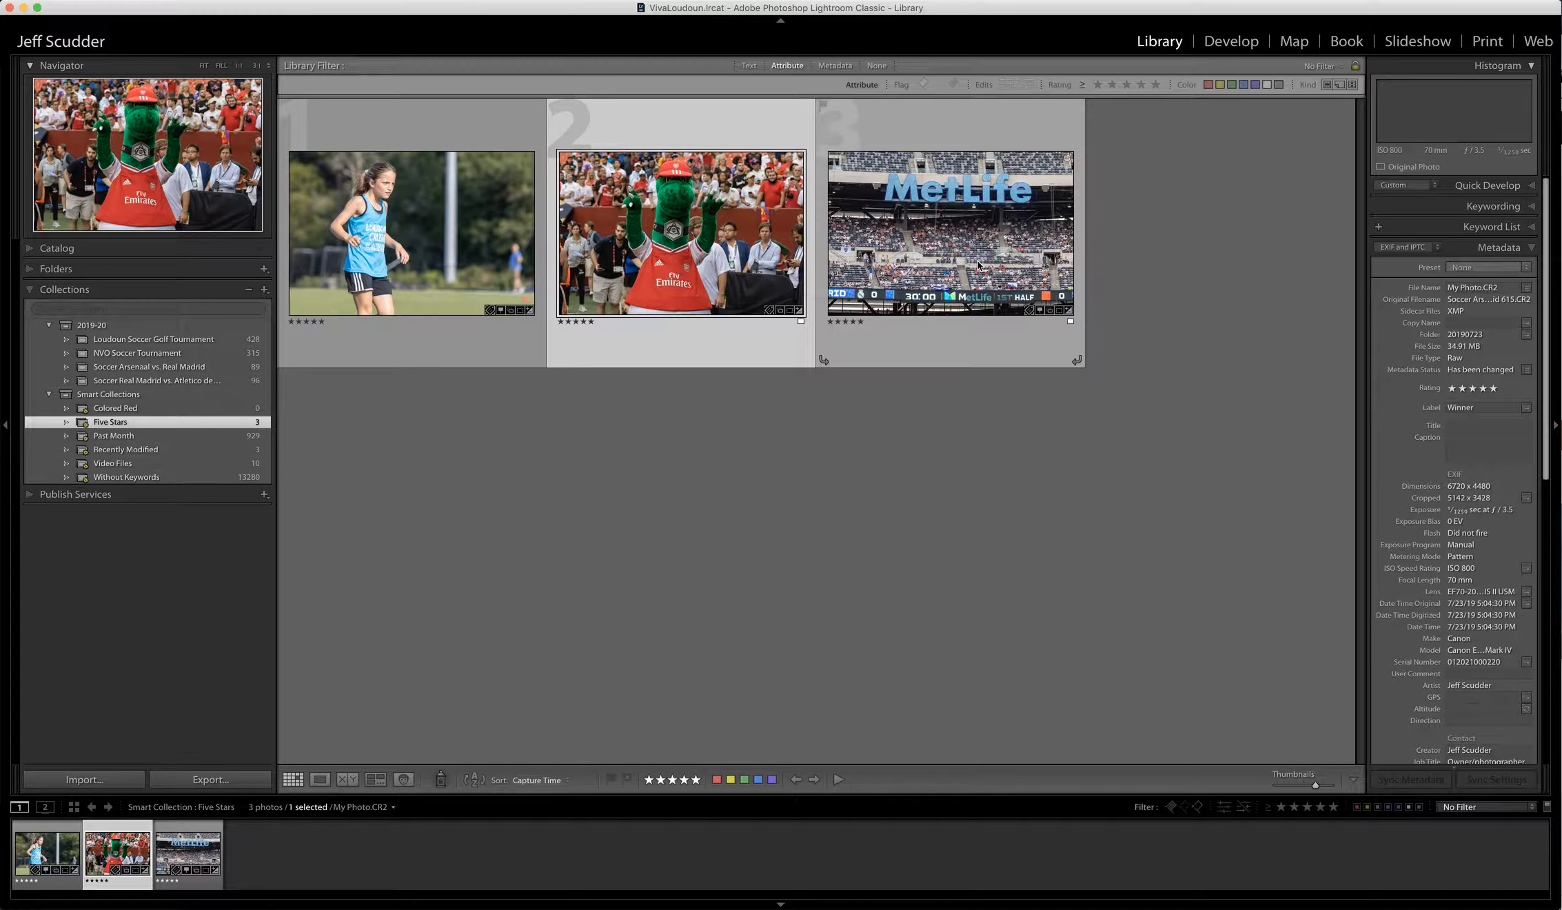
{"action": "left_click", "coordinate": [952, 268]}
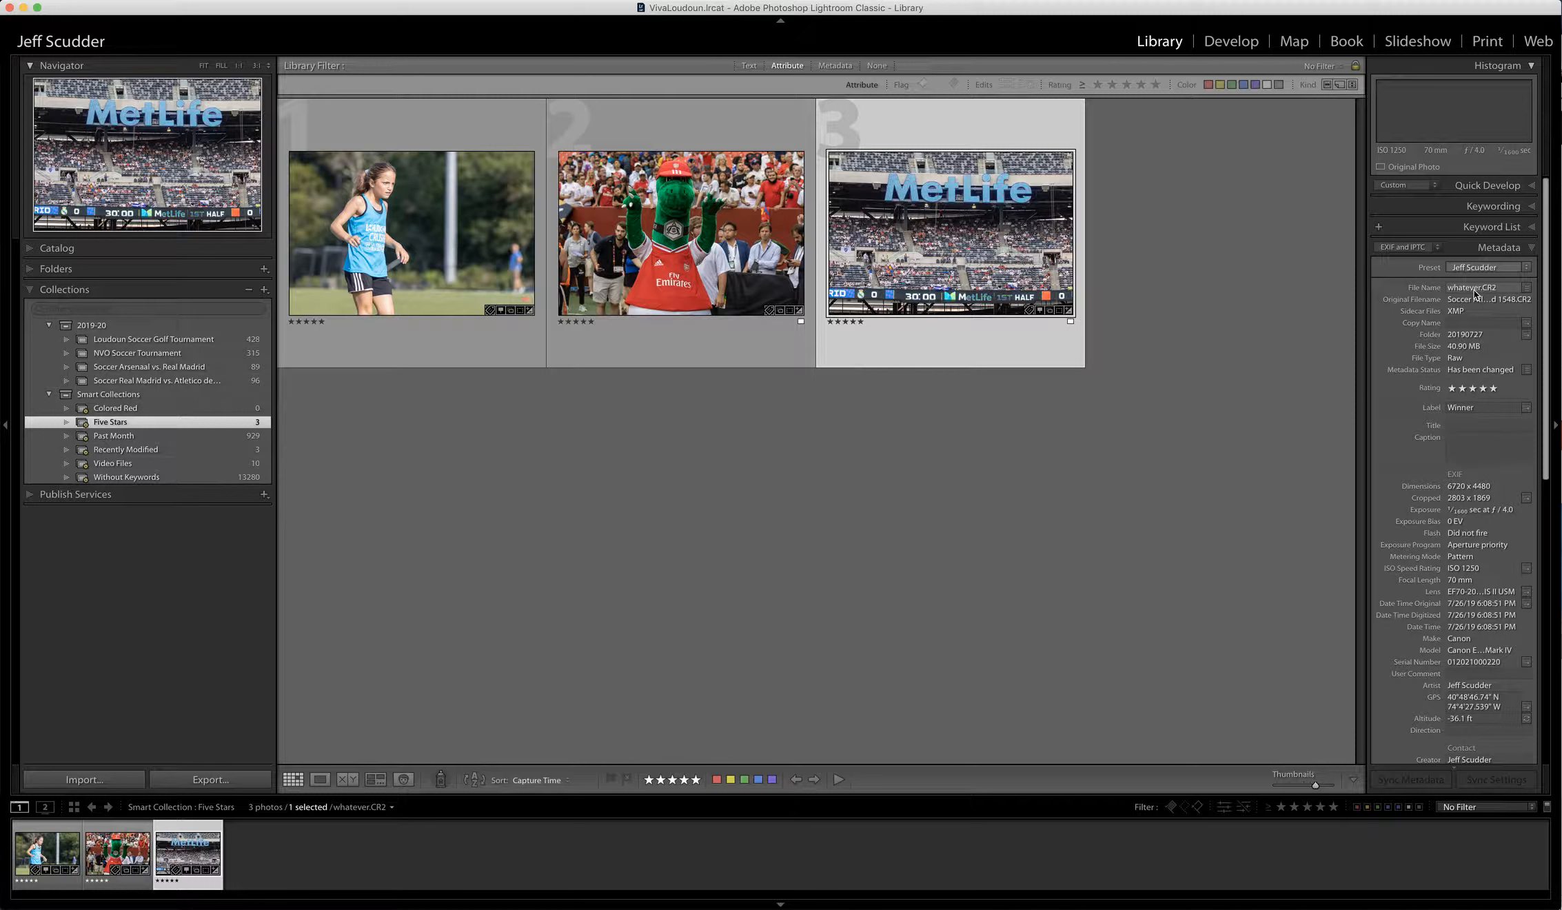
{"action": "left_click", "coordinate": [693, 255]}
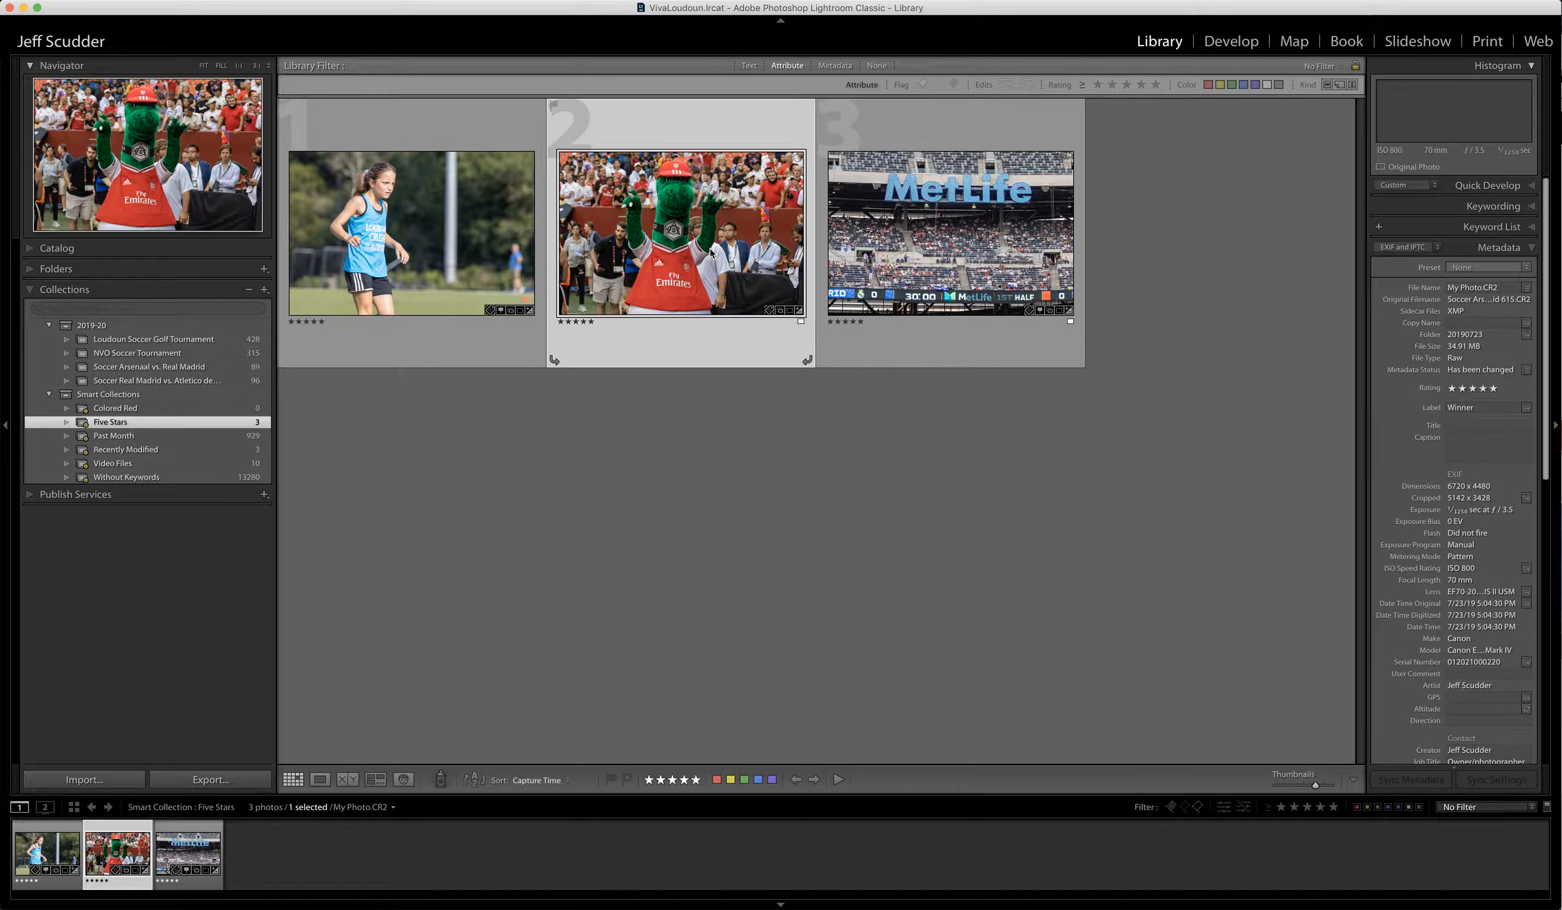
{"action": "left_click", "coordinate": [461, 239]}
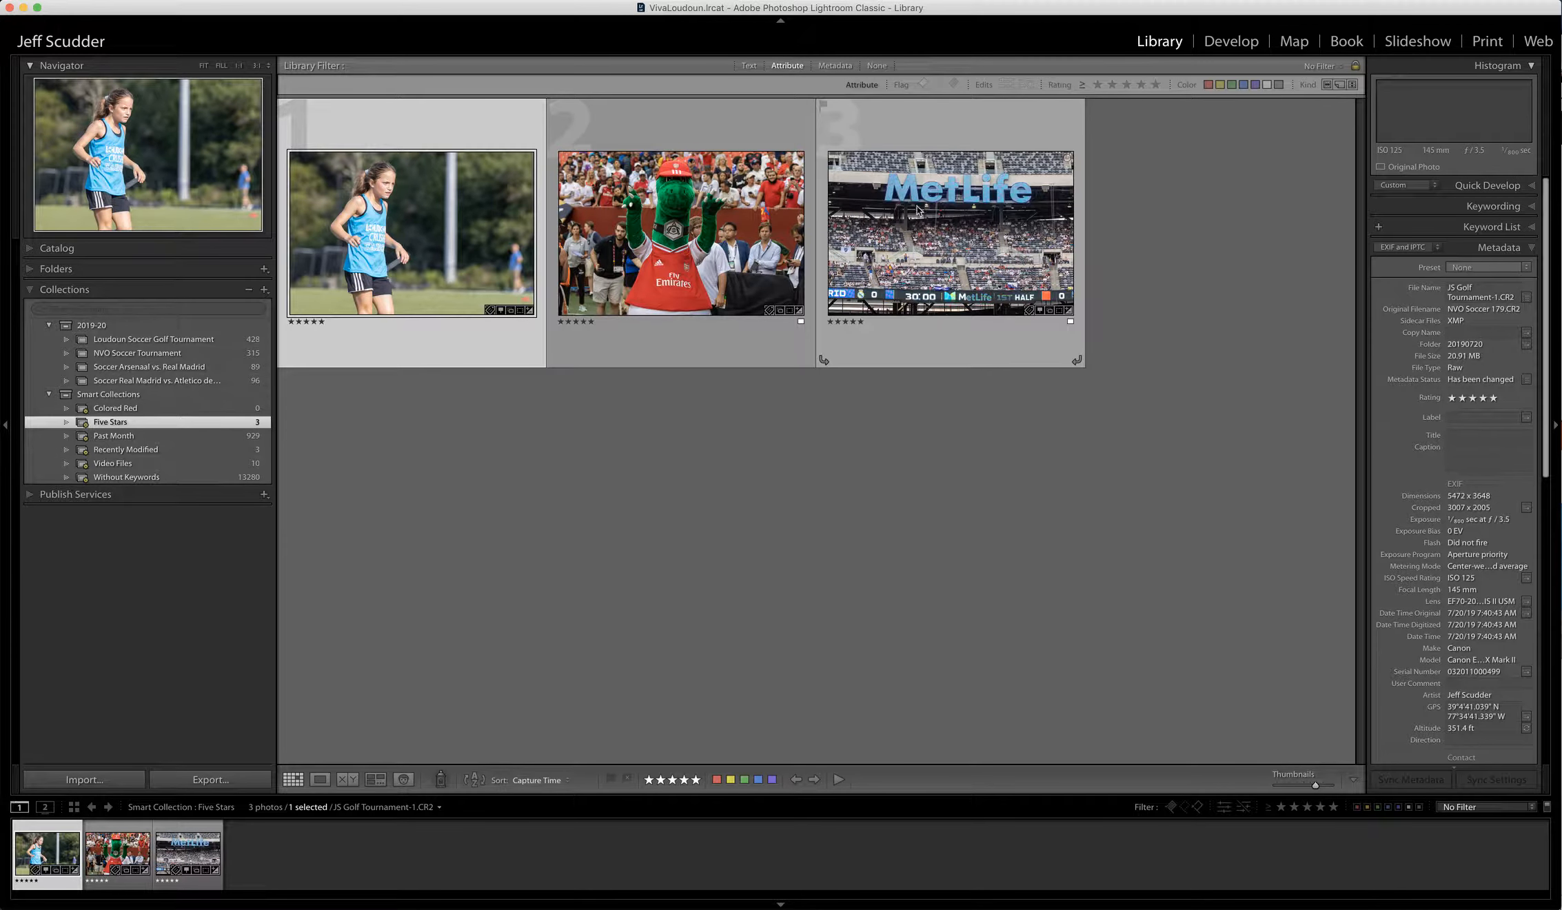
{"action": "key", "text": "super+a"}
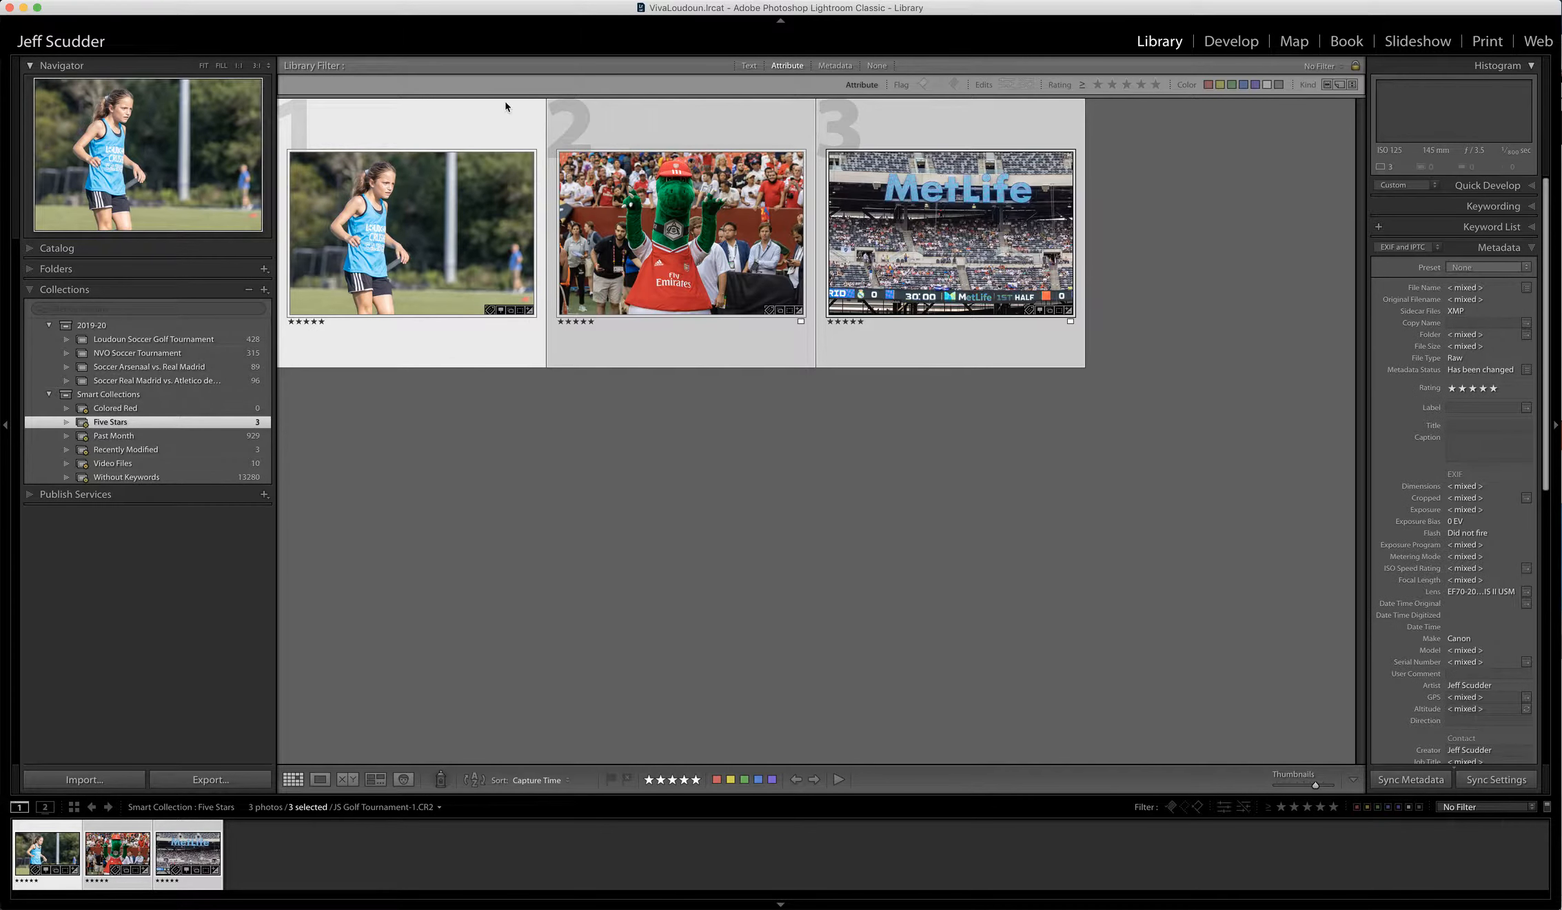
- Rename the three photos with Custom Name - Sequence 'JS Golf Tournament' starting at 1
{"action": "left_click", "coordinate": [181, 5]}
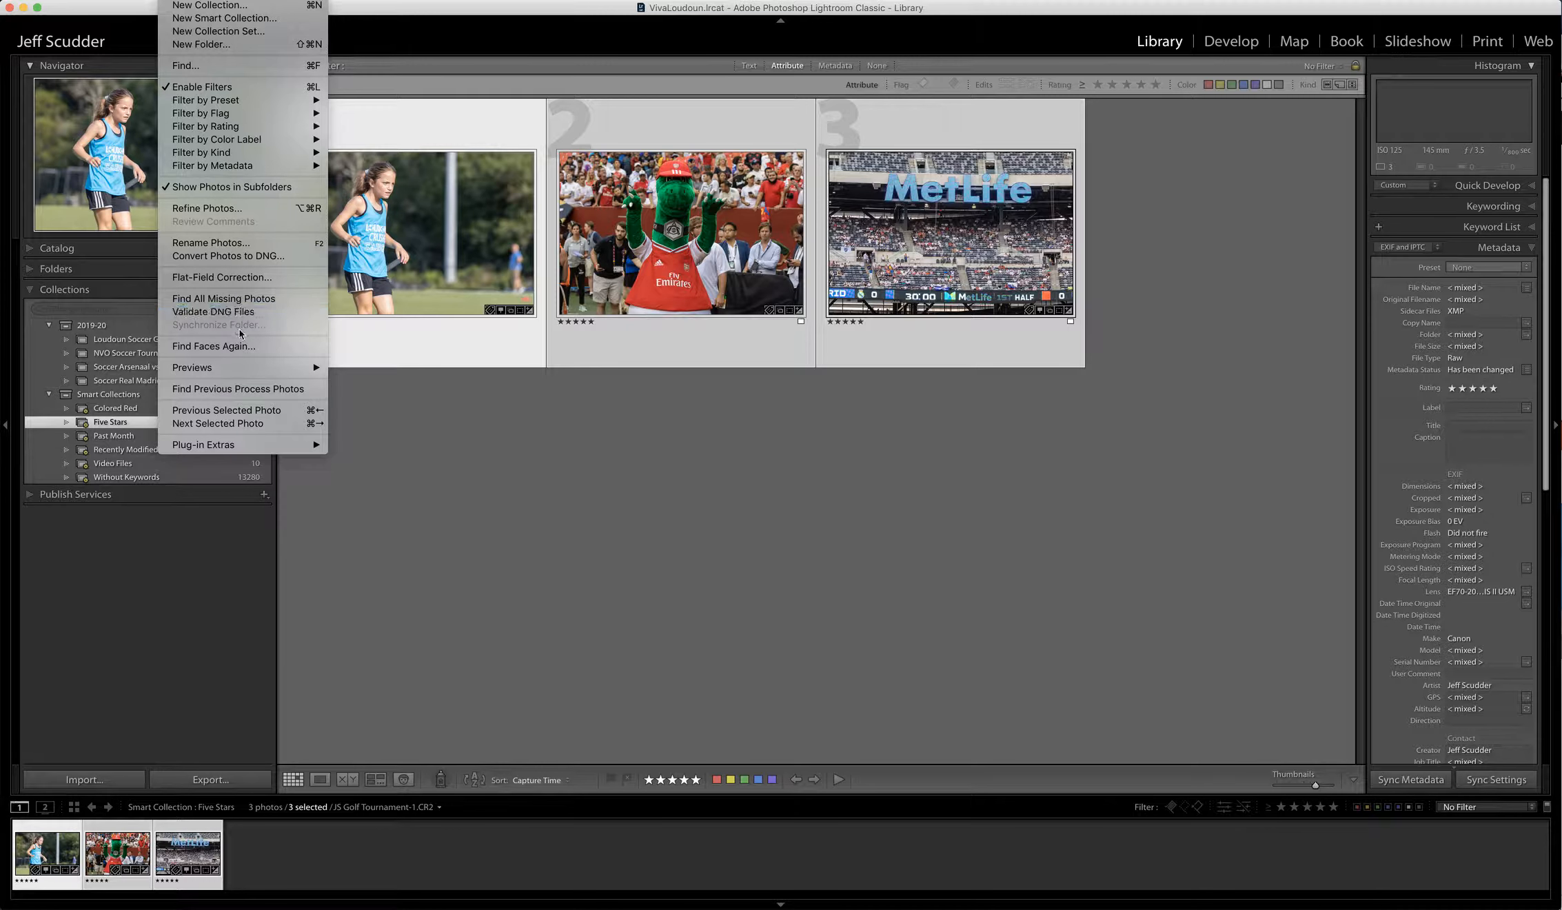
{"action": "left_click", "coordinate": [415, 514]}
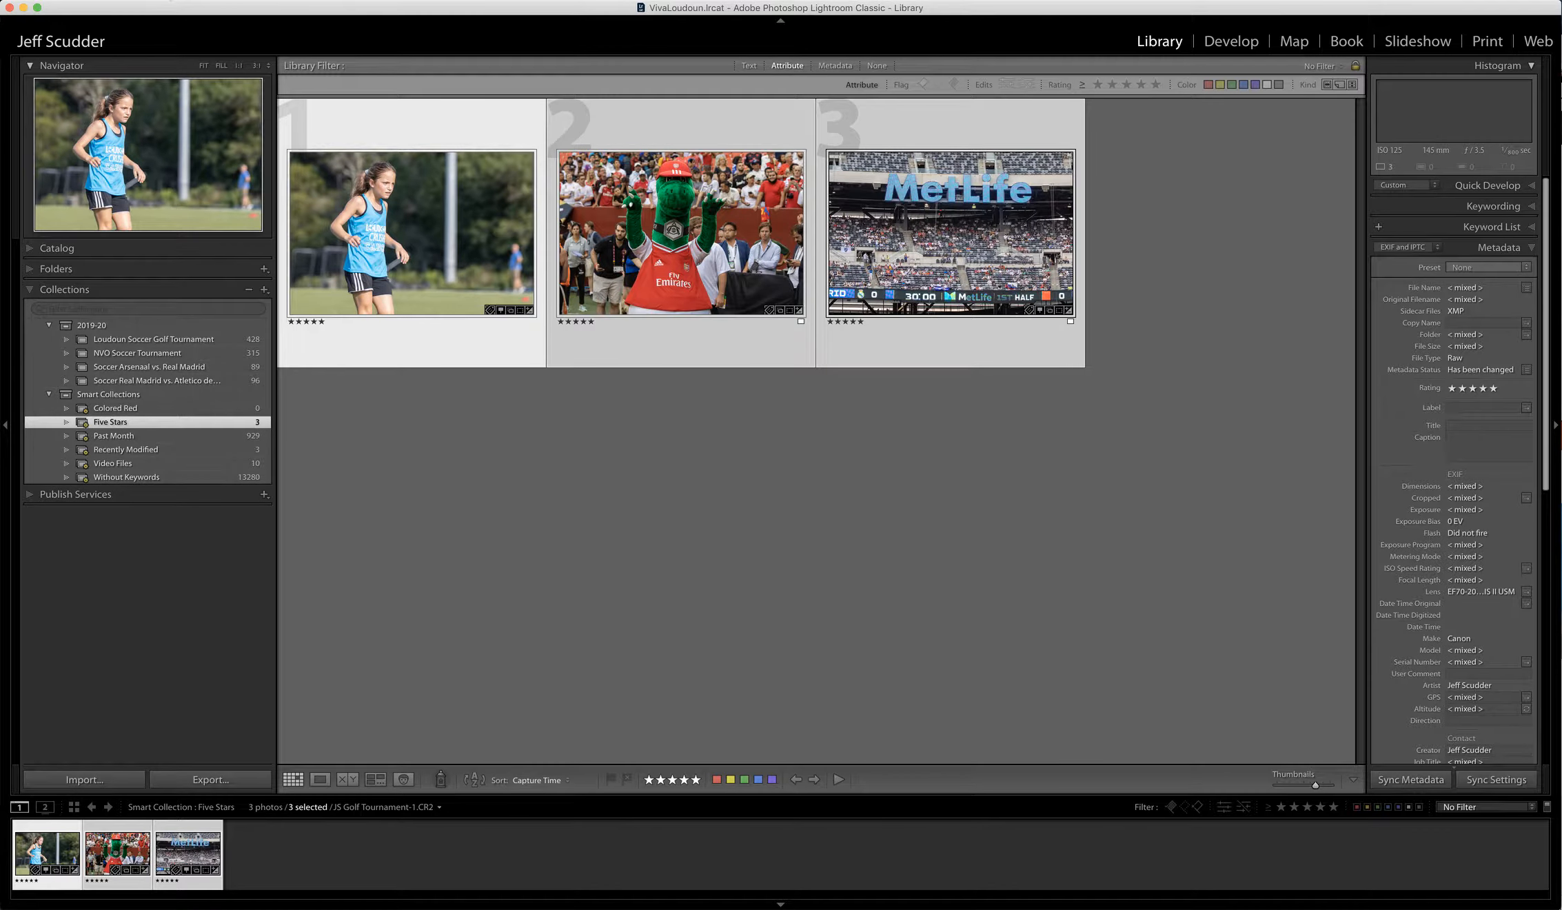
{"action": "left_click", "coordinate": [181, 3]}
{"action": "left_click", "coordinate": [235, 244]}
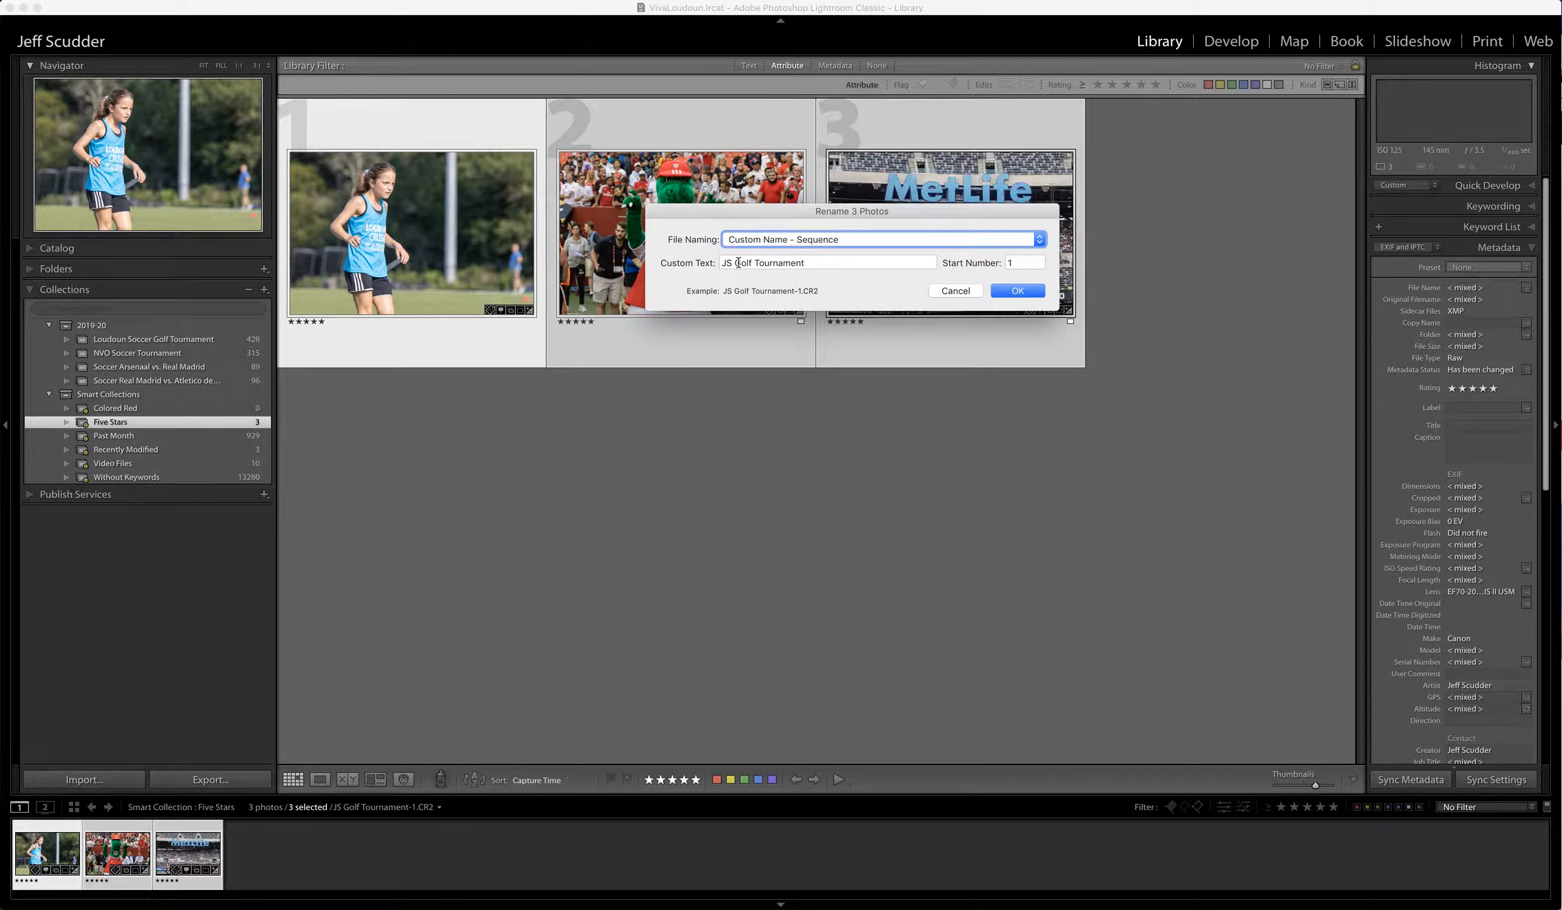
{"action": "left_click", "coordinate": [1018, 291]}
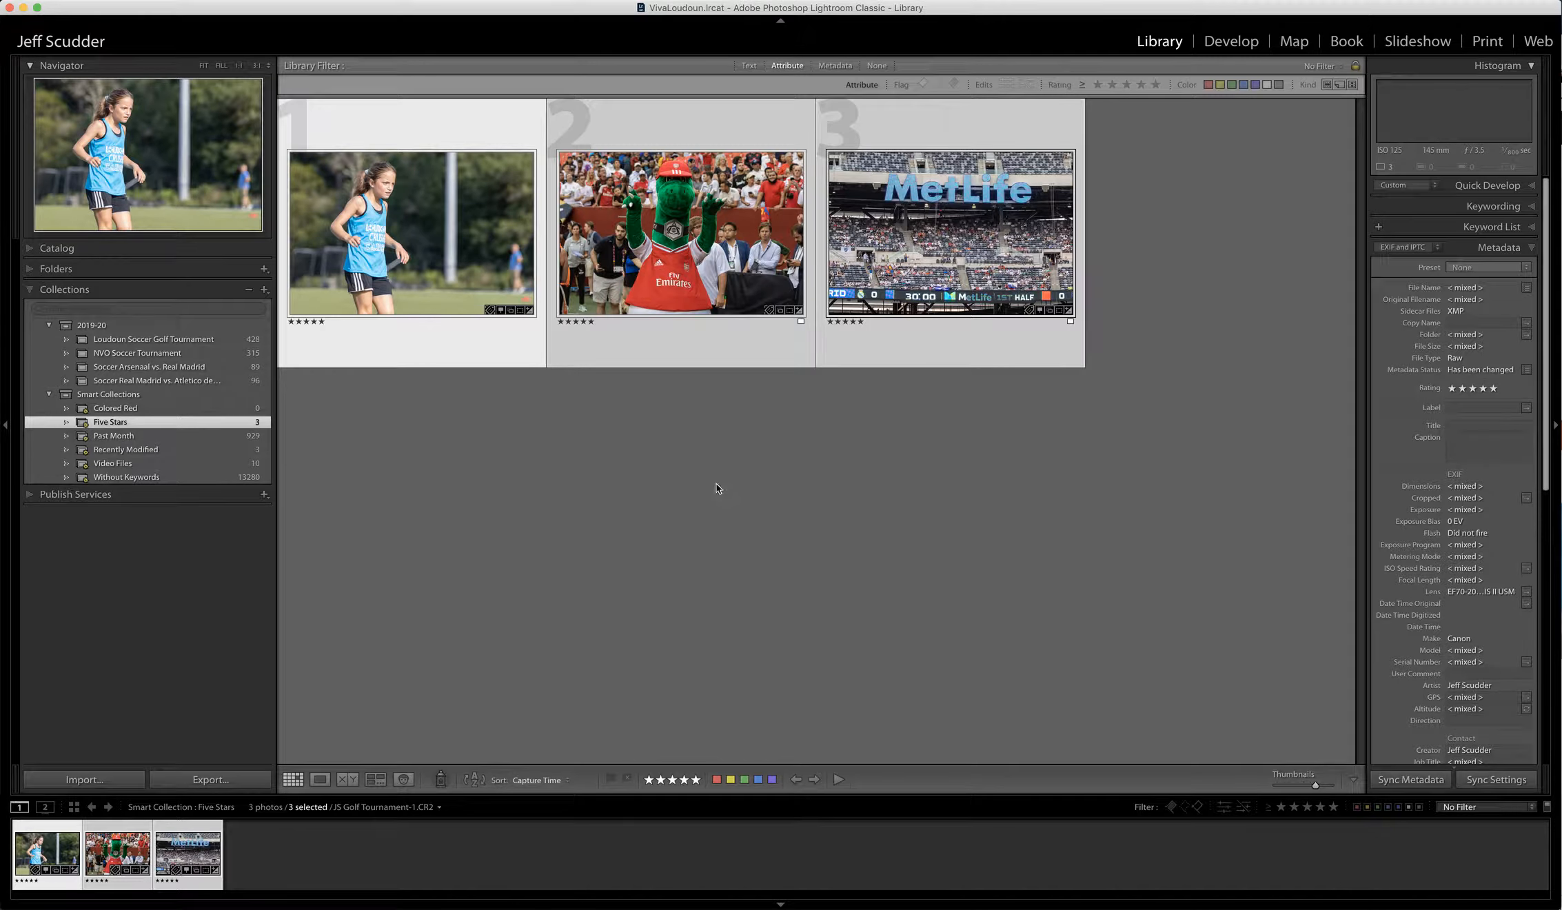
- Check the new names individually, leaving JS Golf Tournament-2.CR2 unchanged, and show the Keyword List
{"action": "left_click", "coordinate": [682, 482]}
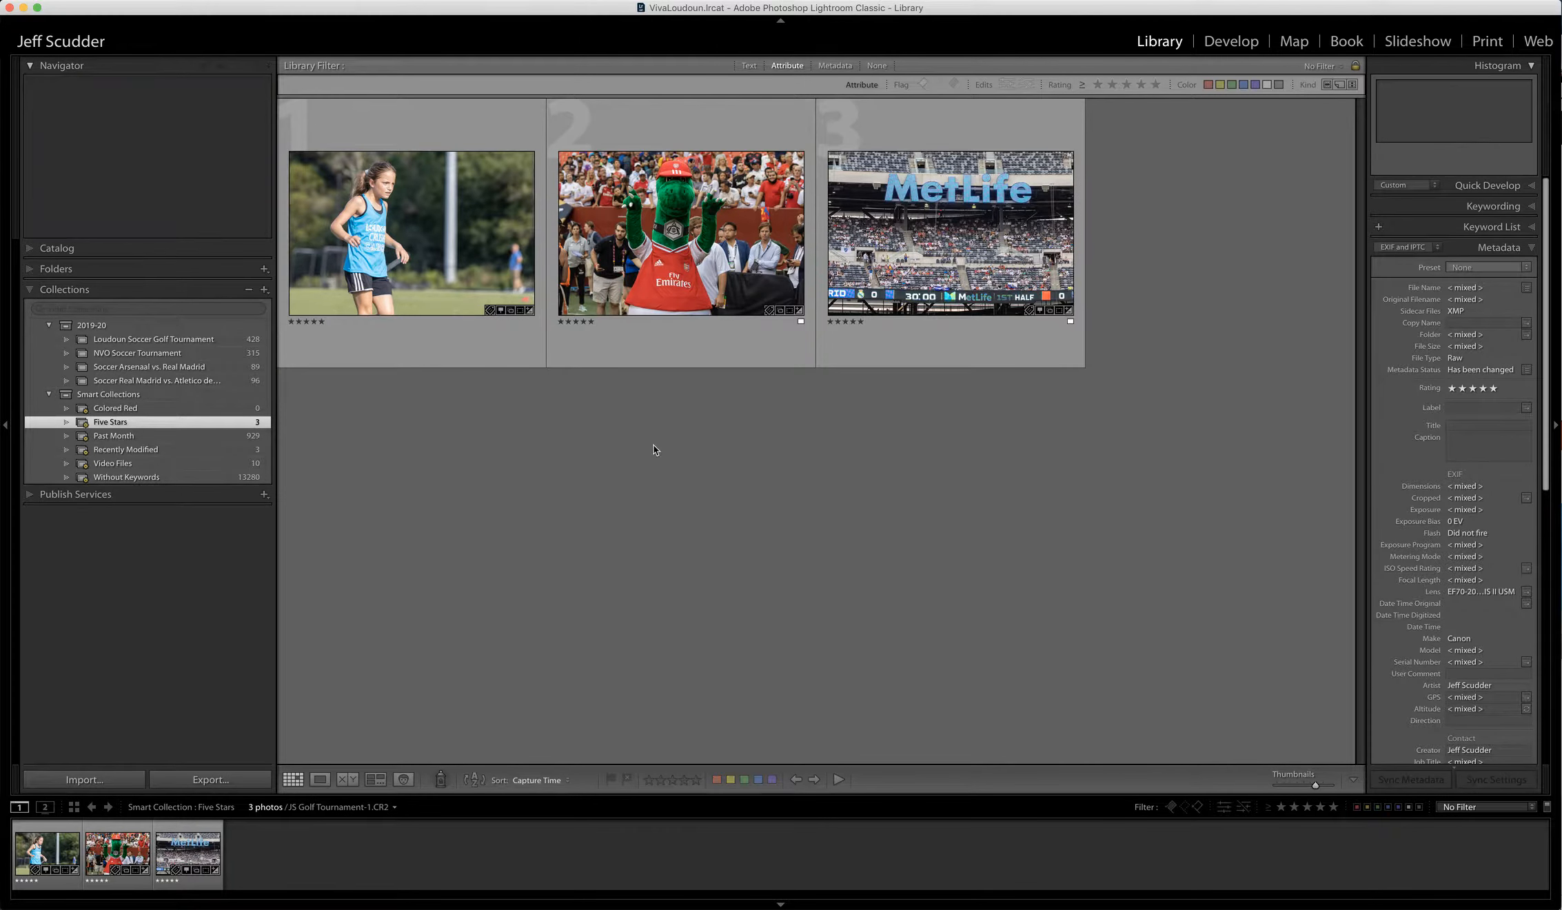
{"action": "left_click", "coordinate": [472, 243]}
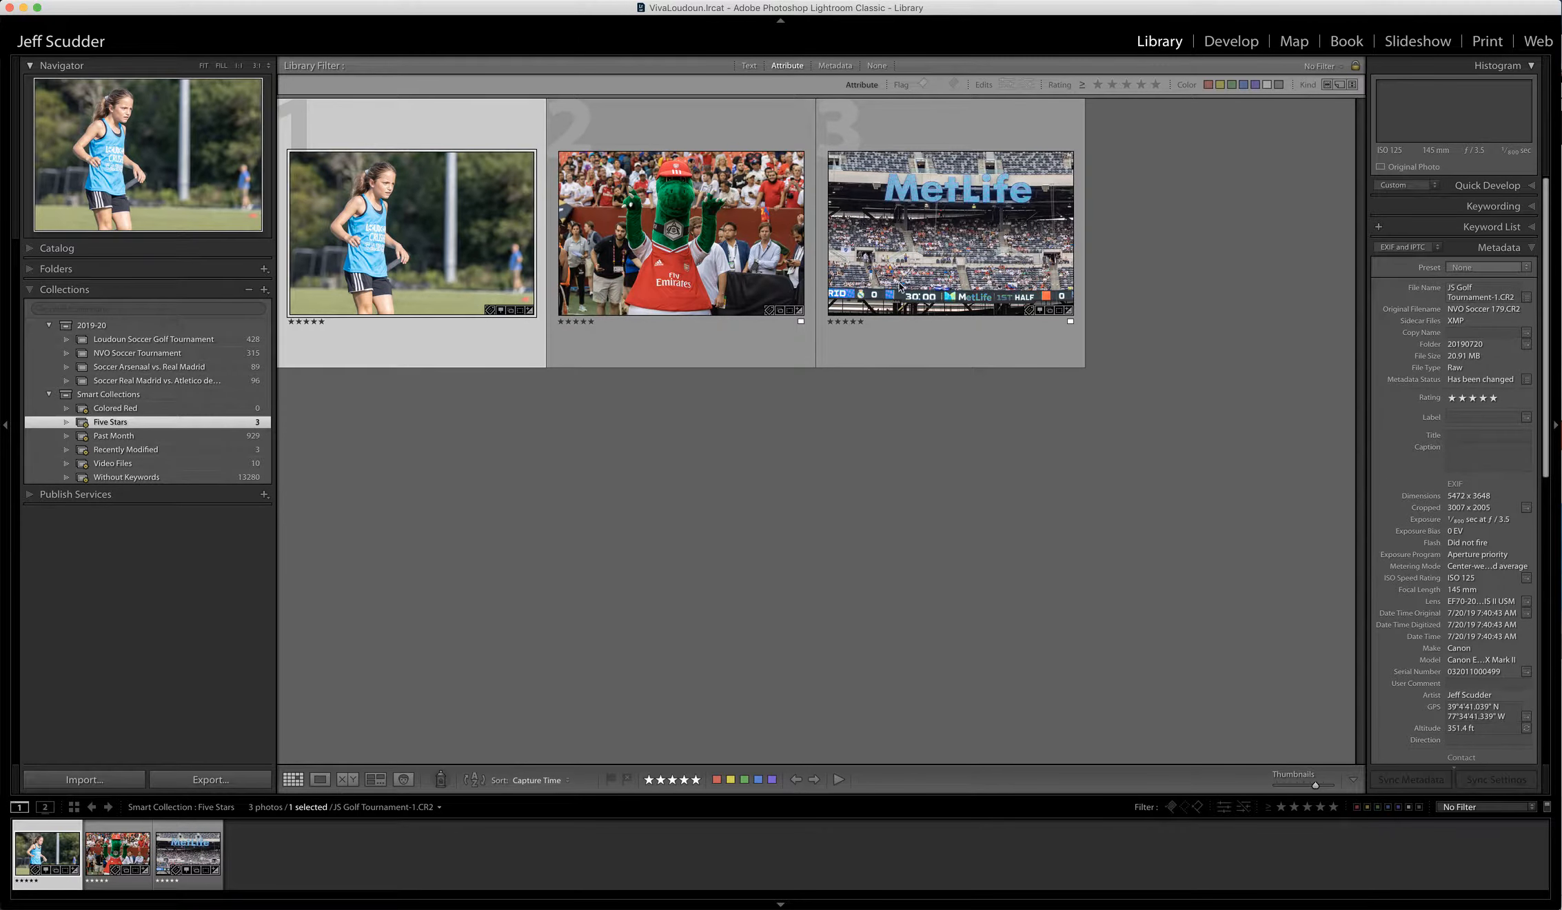
{"action": "left_click", "coordinate": [739, 271]}
{"action": "left_click", "coordinate": [1485, 288]}
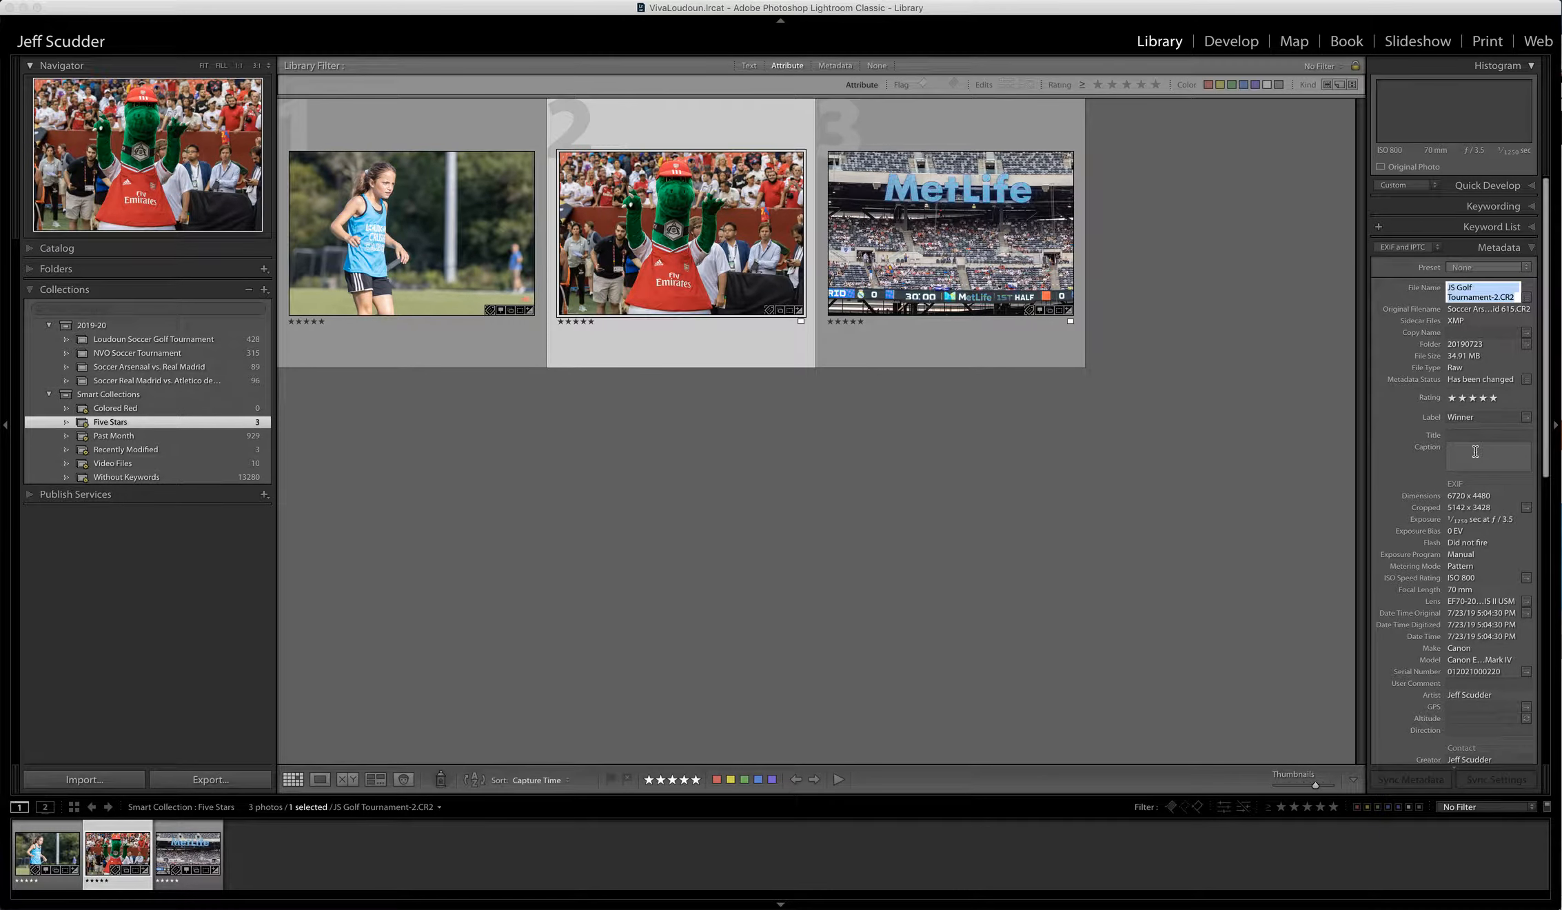
{"action": "left_click", "coordinate": [954, 252]}
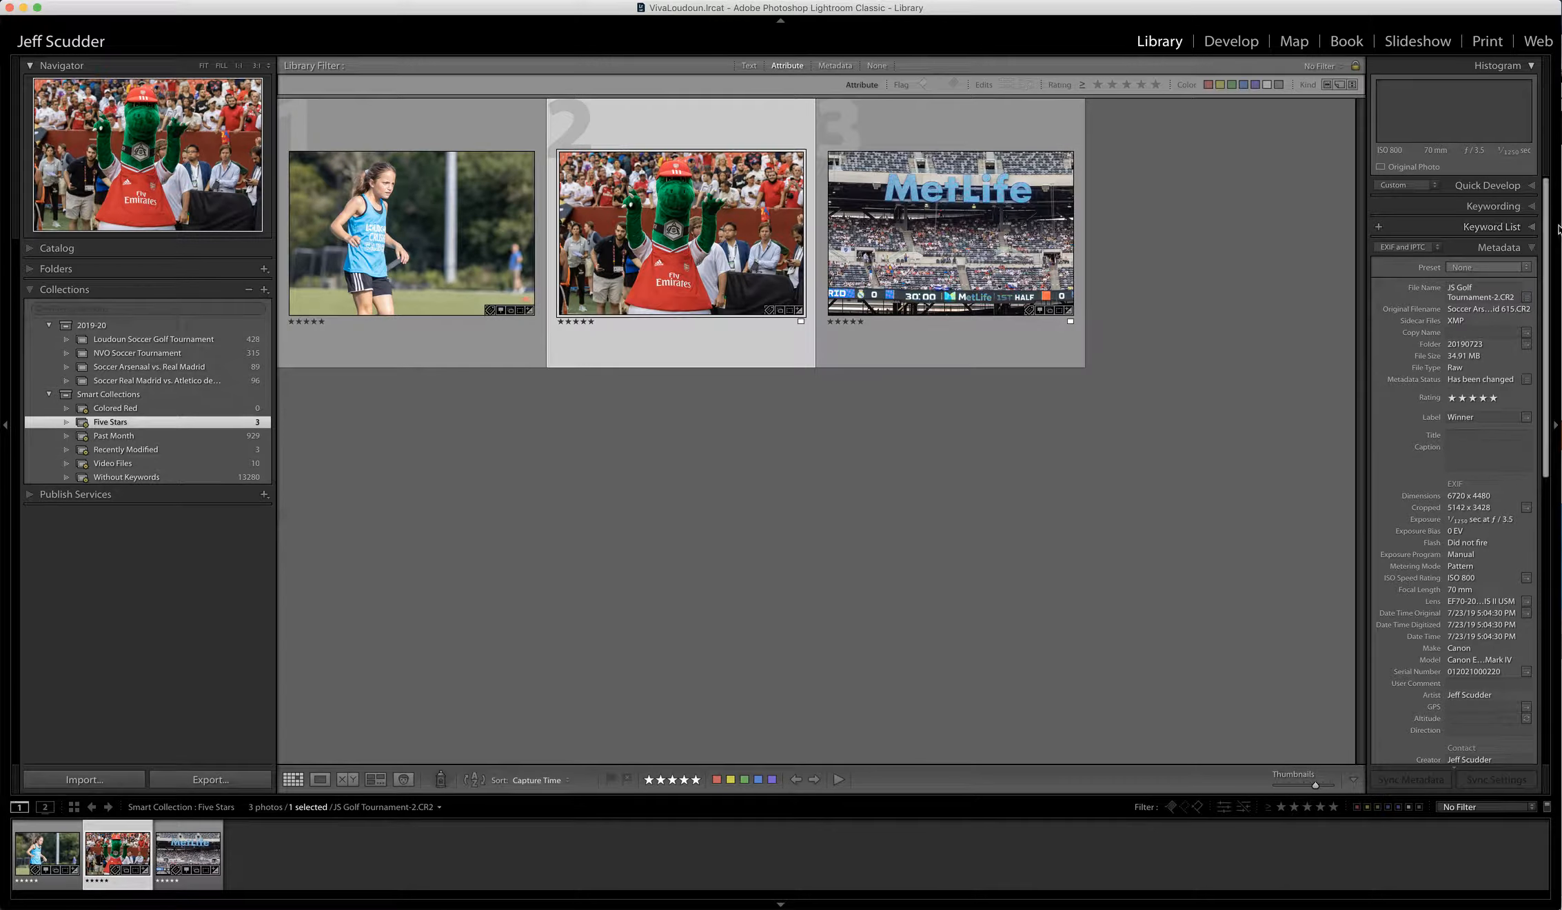
{"action": "left_click", "coordinate": [1501, 228]}
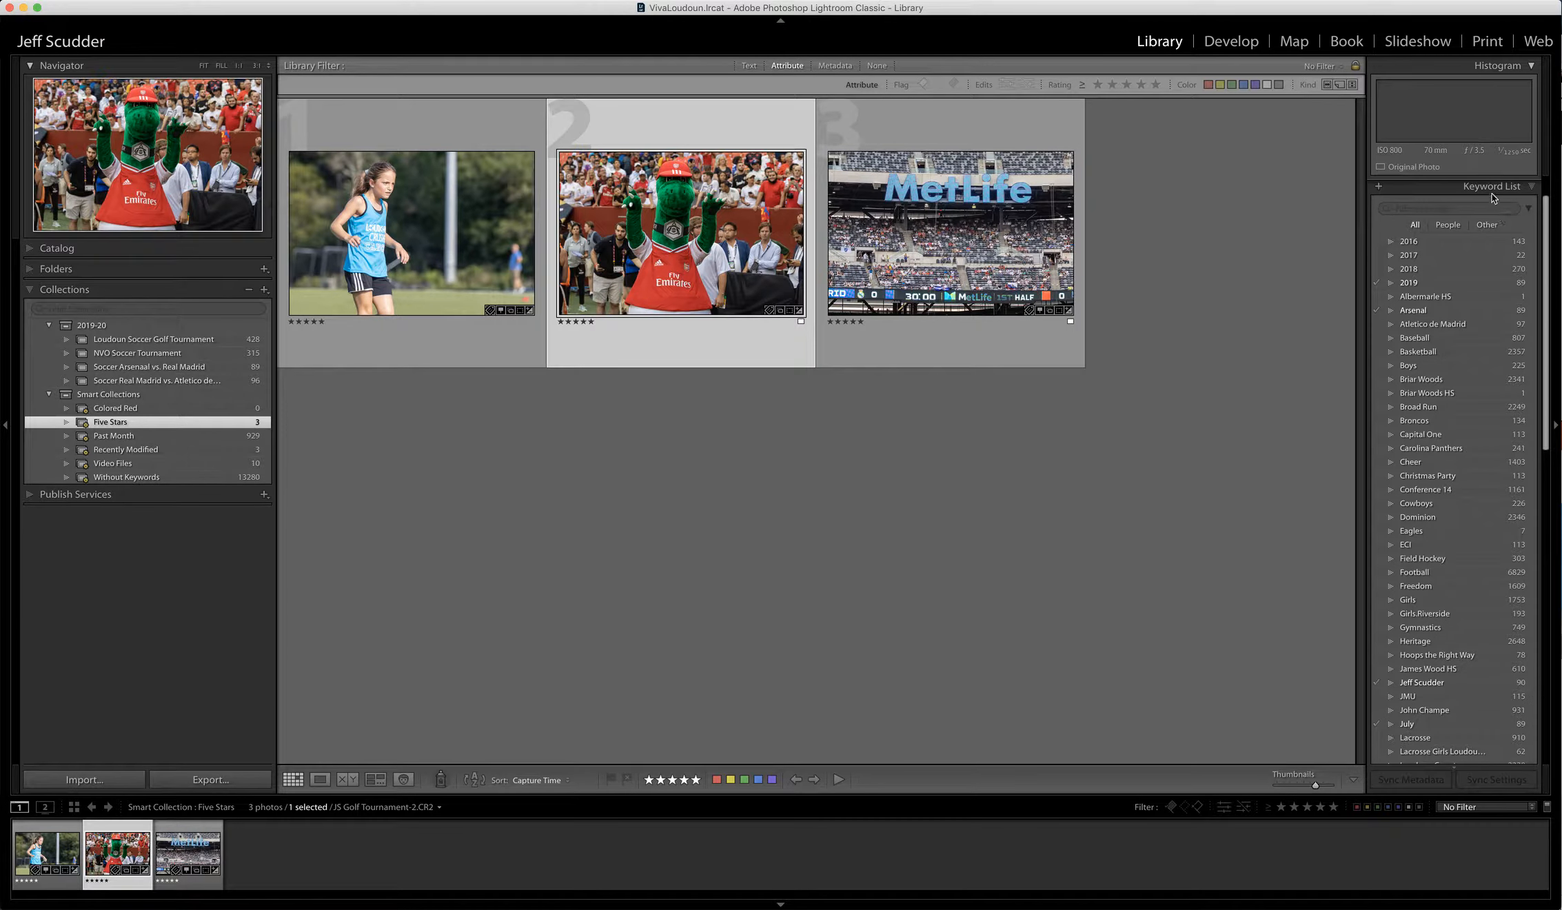
- Show the three photos' combined keyword tags and start replacing them with 'Soccer'
{"action": "left_click", "coordinate": [1494, 188]}
{"action": "left_click", "coordinate": [1492, 206]}
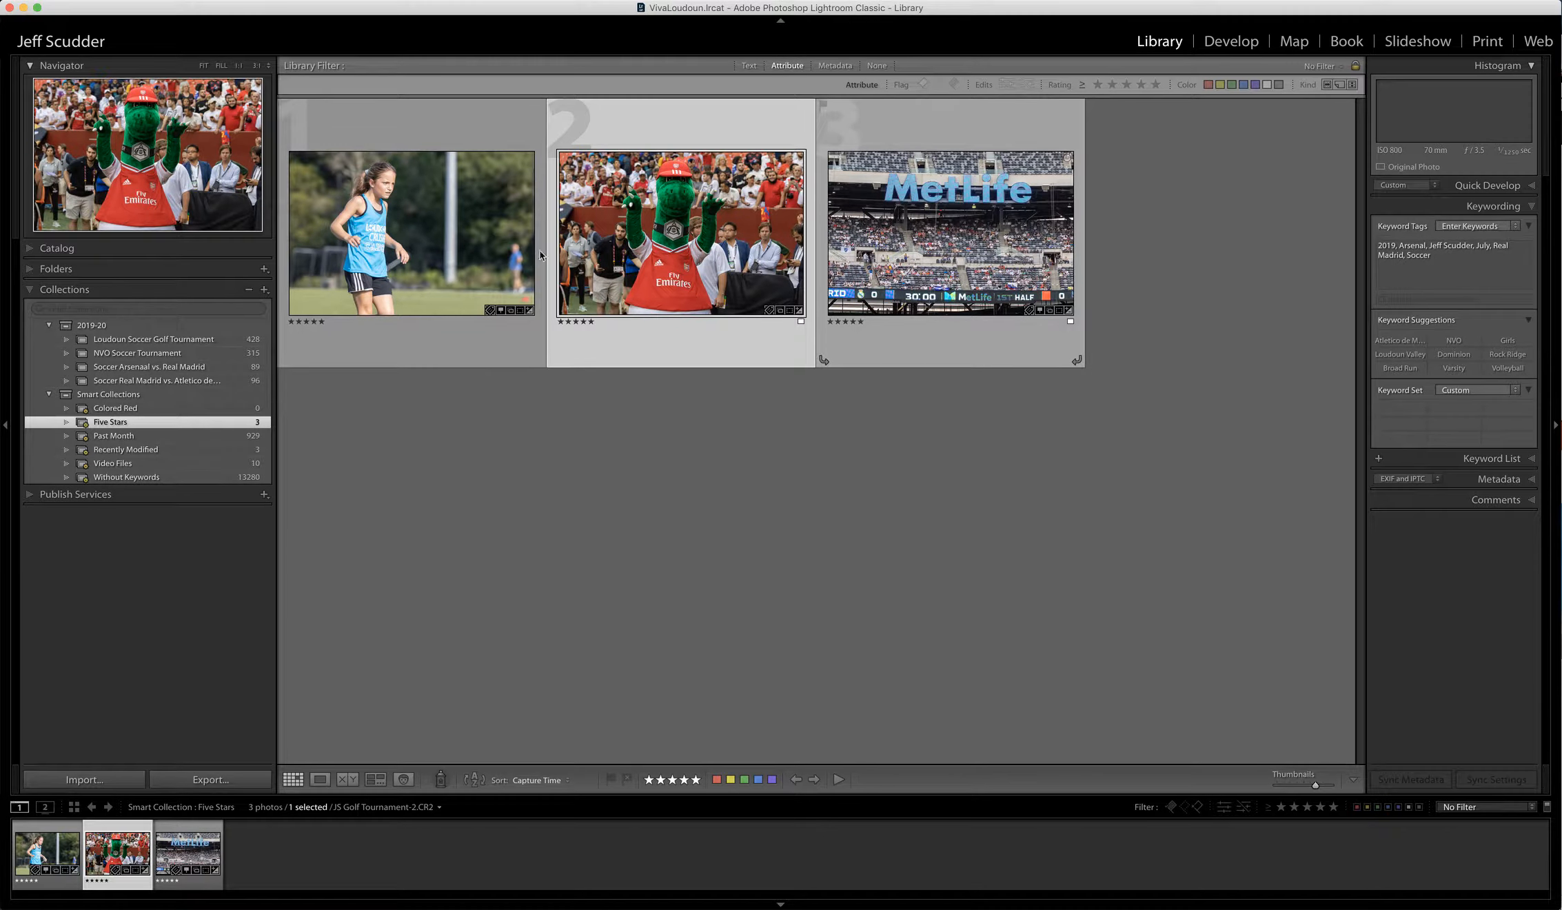
{"action": "left_click", "coordinate": [442, 248]}
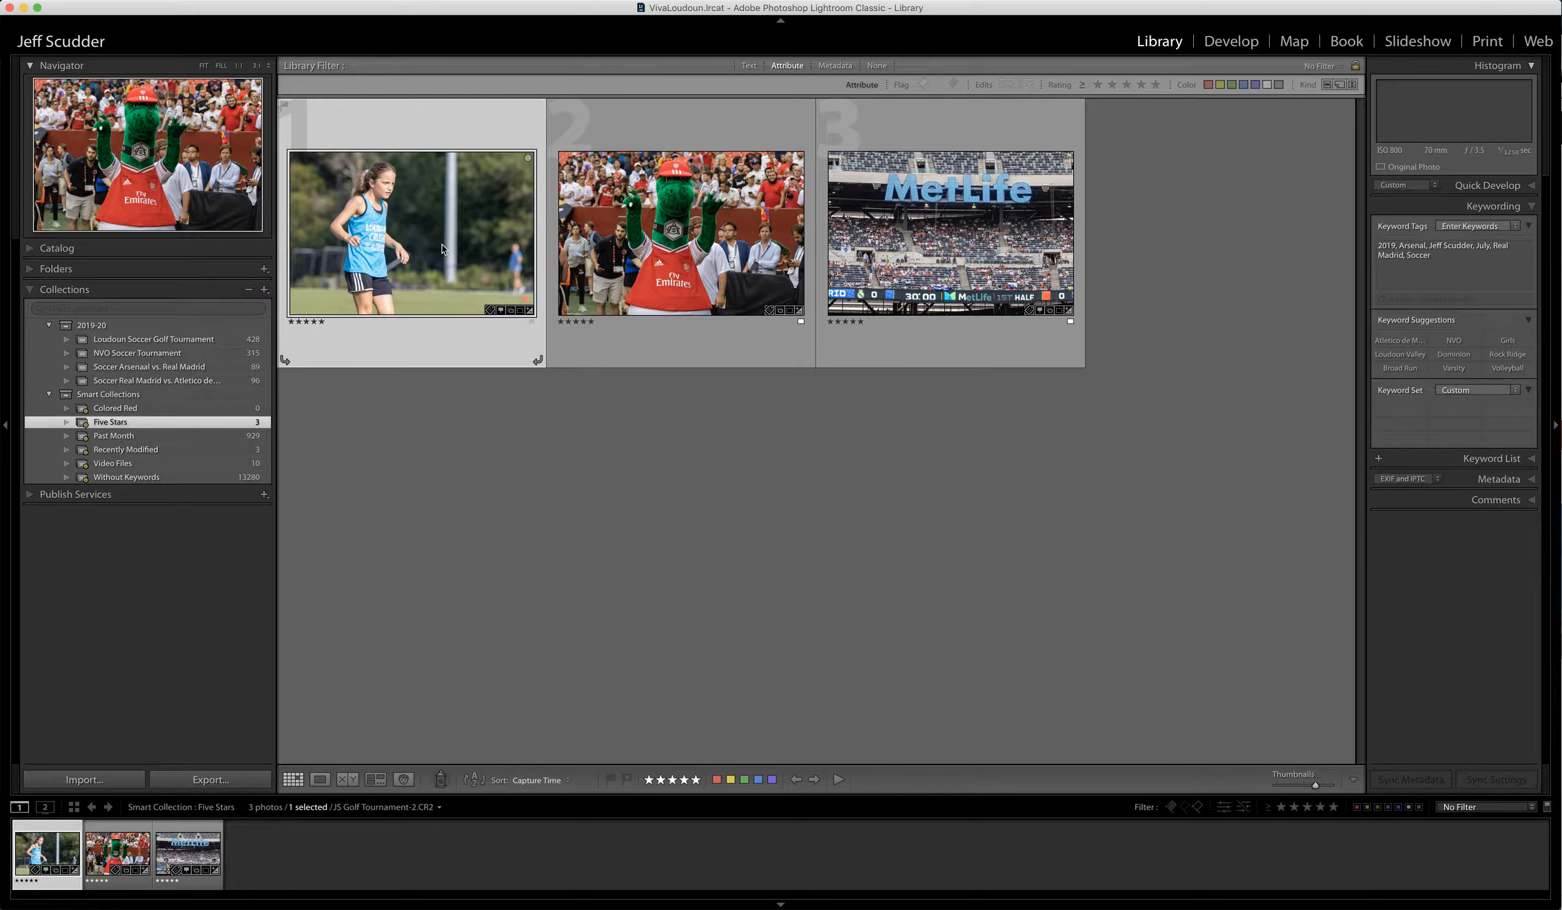
{"action": "left_click", "coordinate": [949, 262], "text": "shift"}
{"action": "left_click", "coordinate": [1430, 270]}
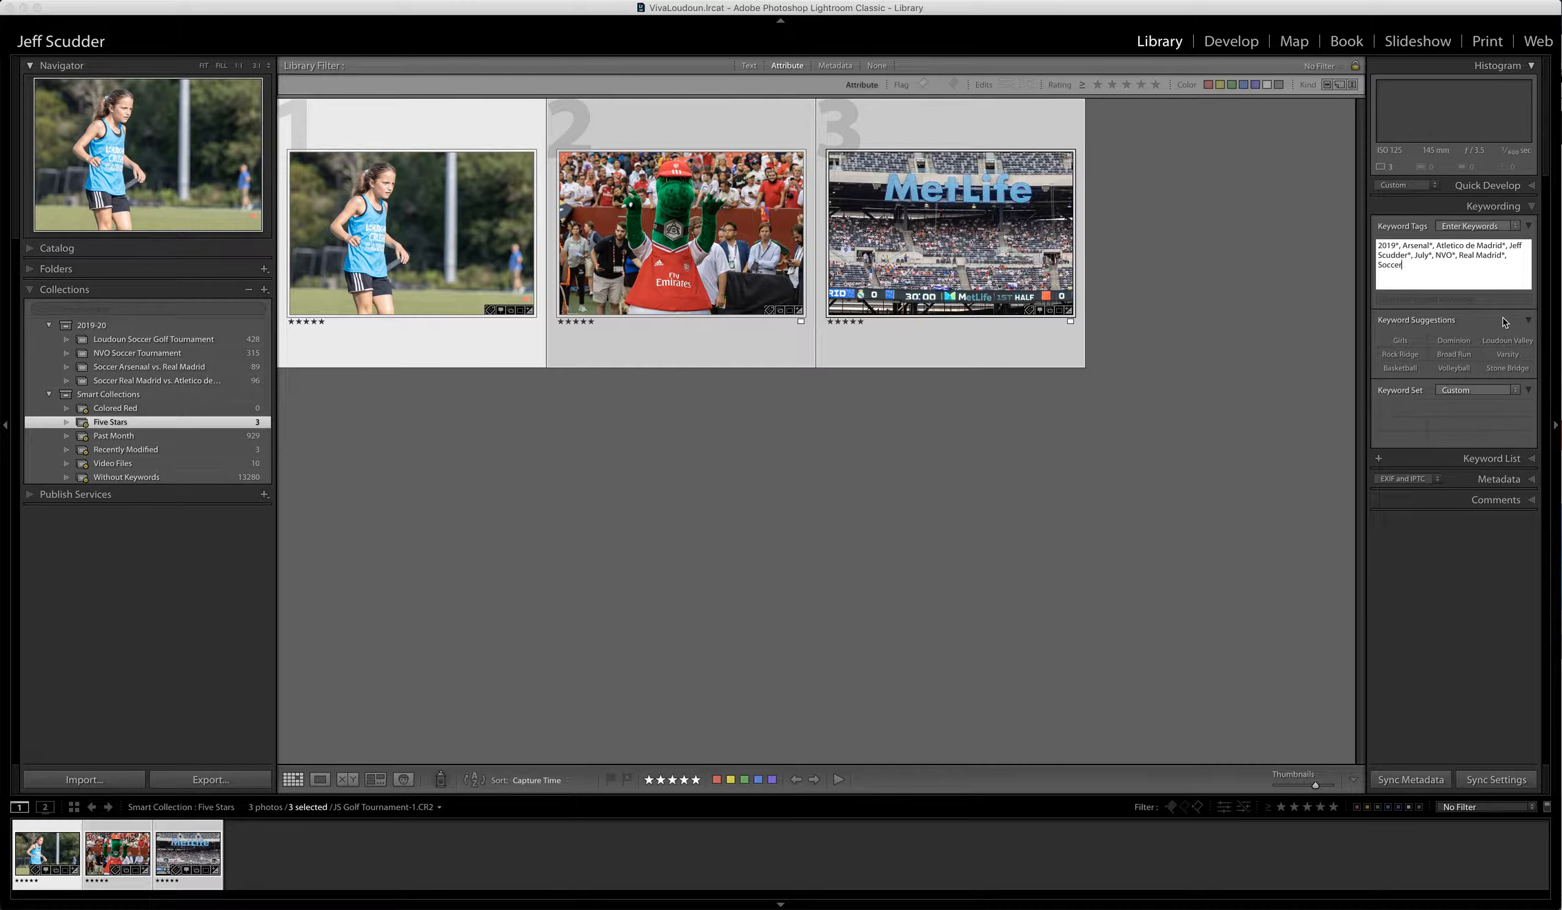
{"action": "type", "text": "Soccer"}
- Set all three photos' keywords to Soccer, Broad Run, Dominion, August, 2019 and the photographer's name
{"action": "key", "text": "super+a"}
{"action": "type", "text": "Soccer"}
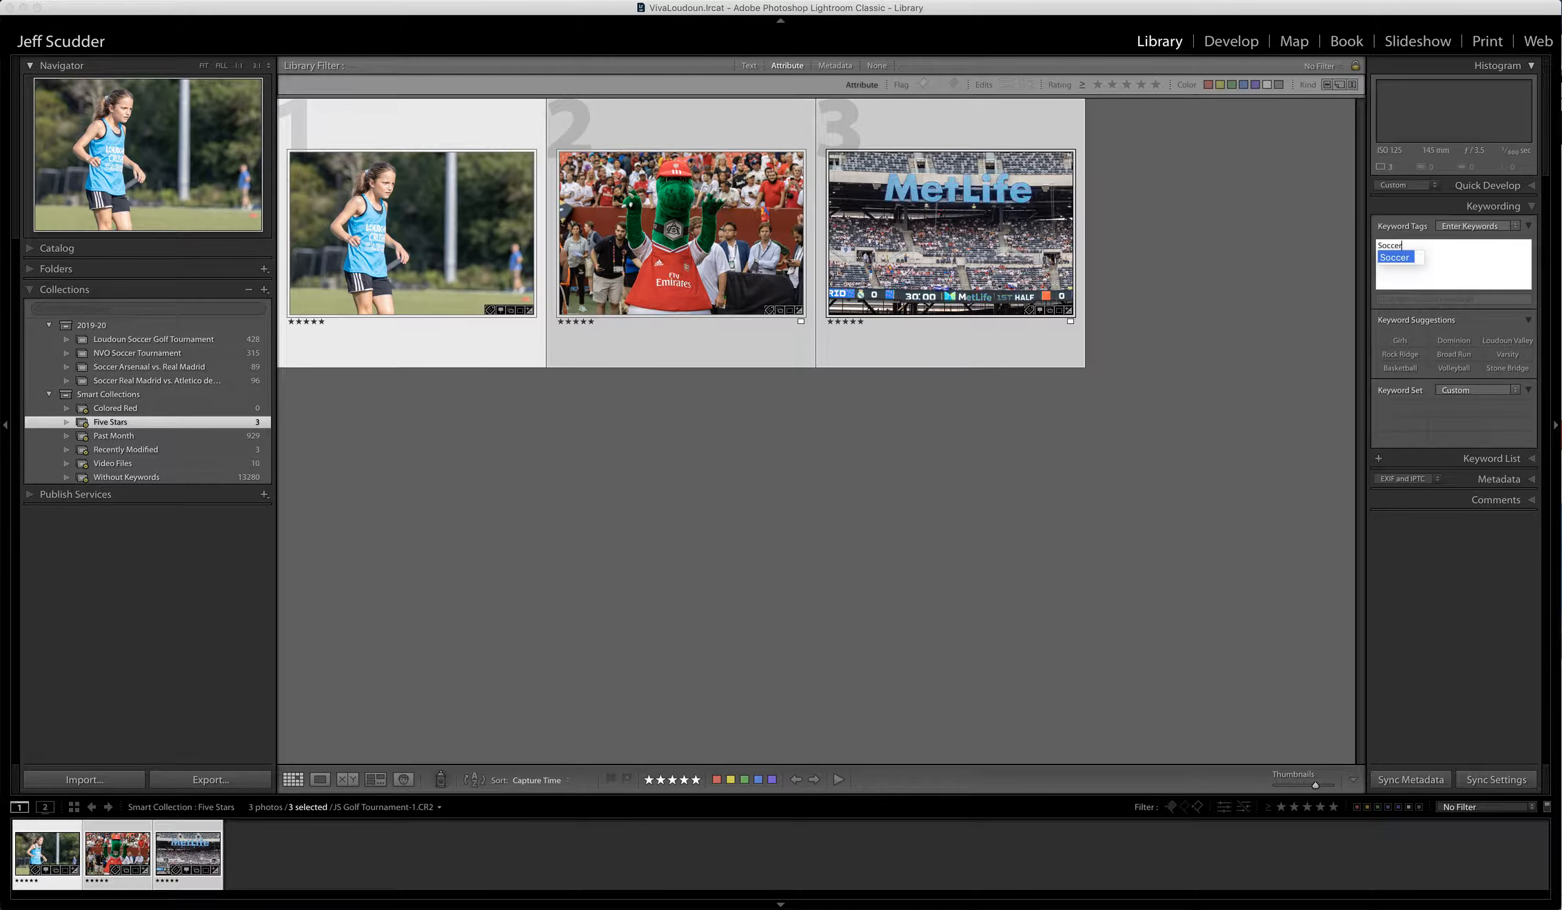
{"action": "type", "text": ",Broad Run"}
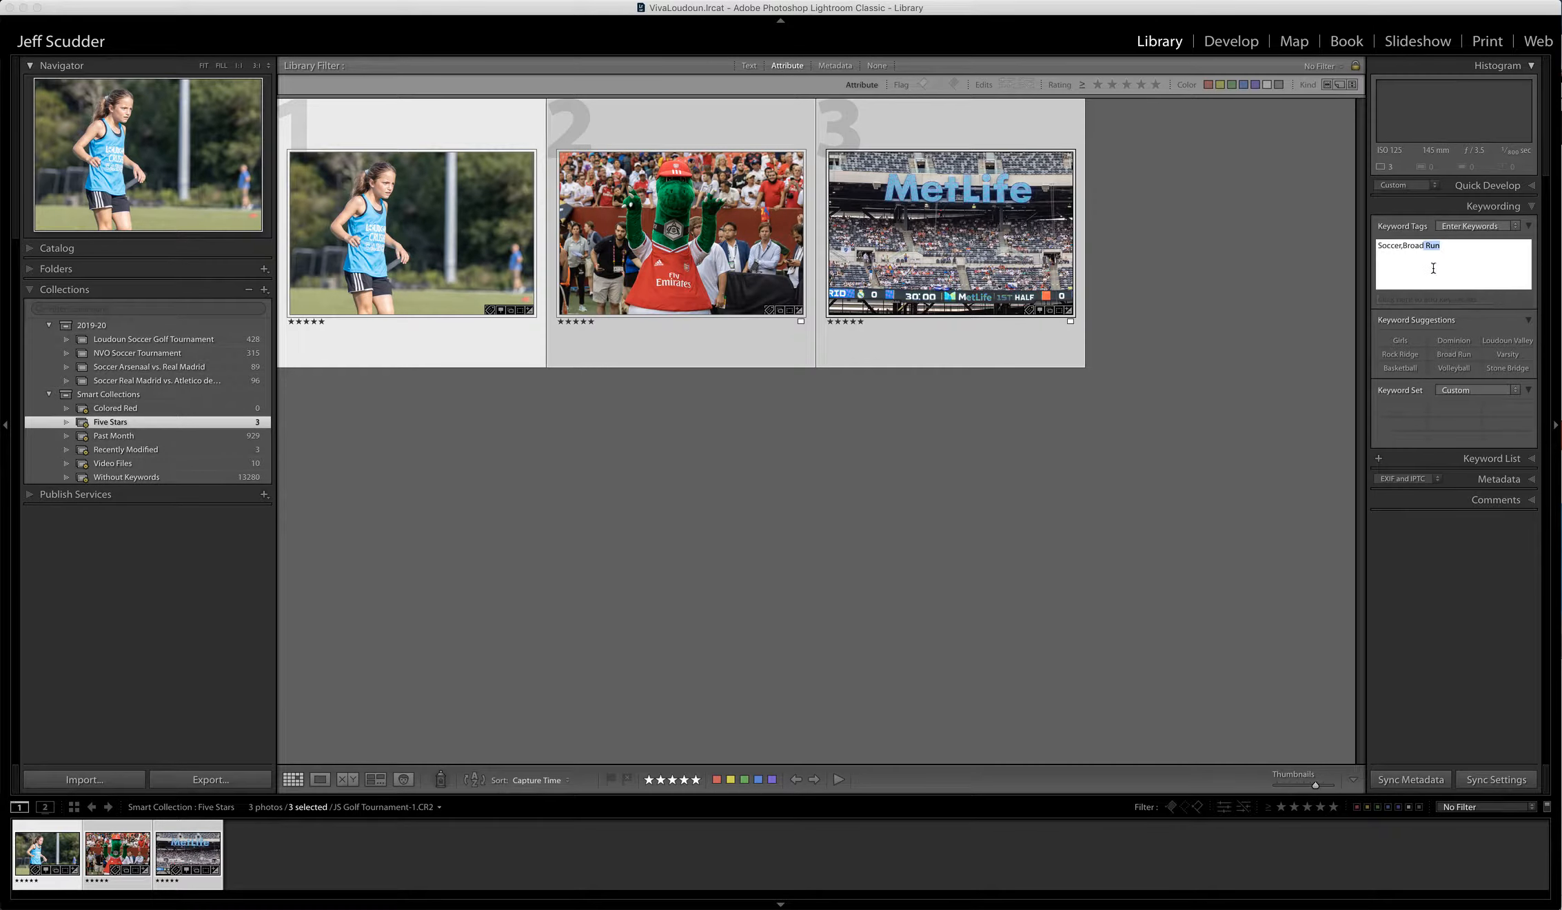
{"action": "left_click", "coordinate": [1444, 246]}
{"action": "type", "text": ",Dominion"}
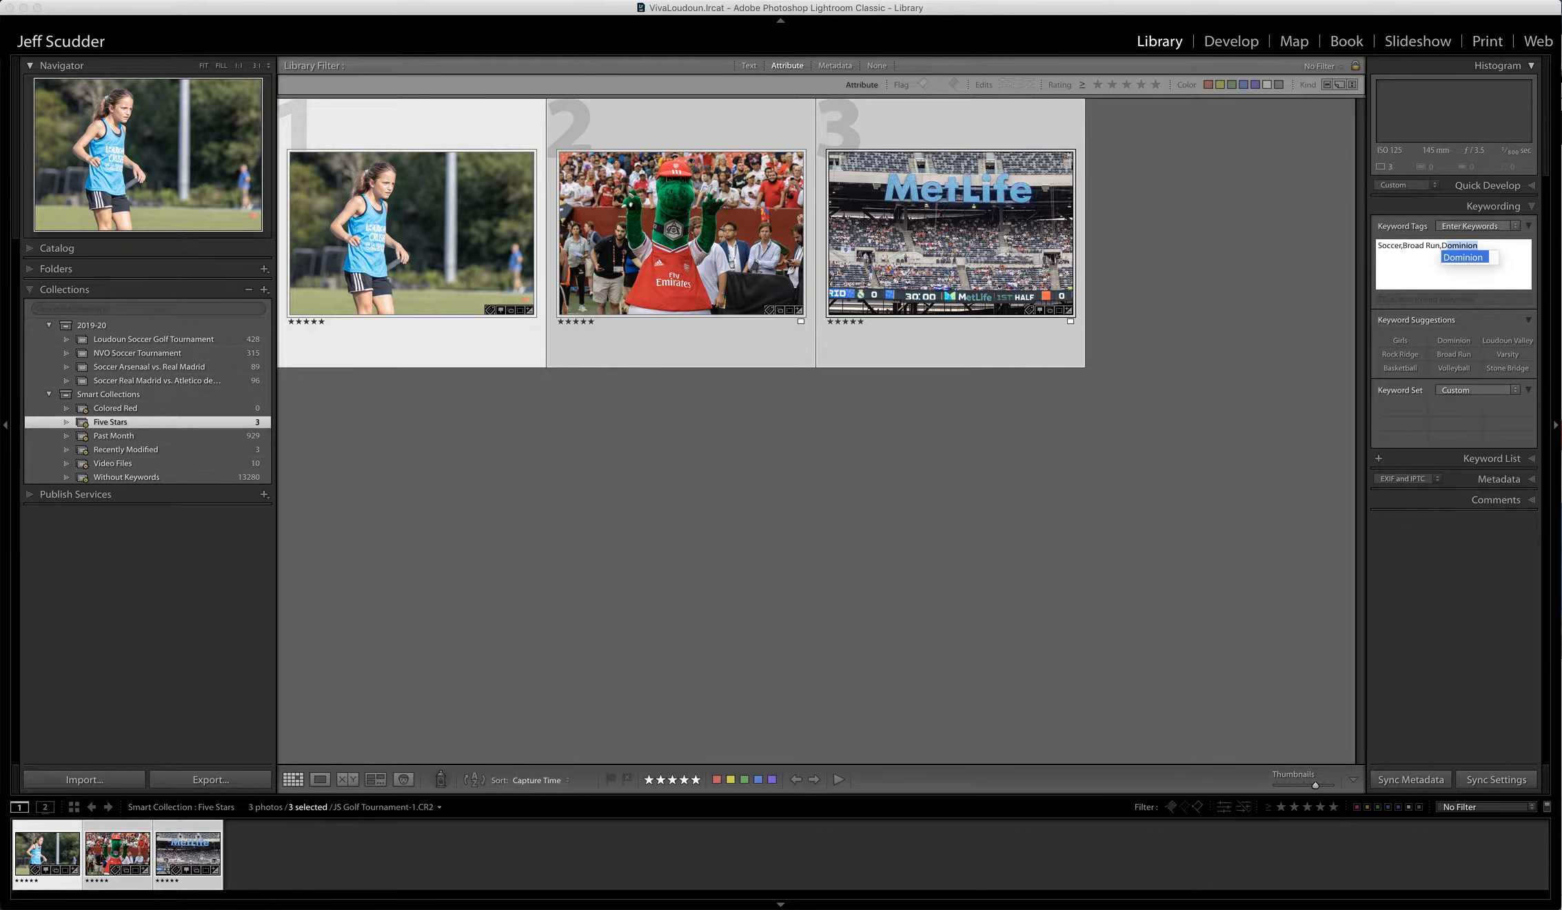
{"action": "key", "text": "Return"}
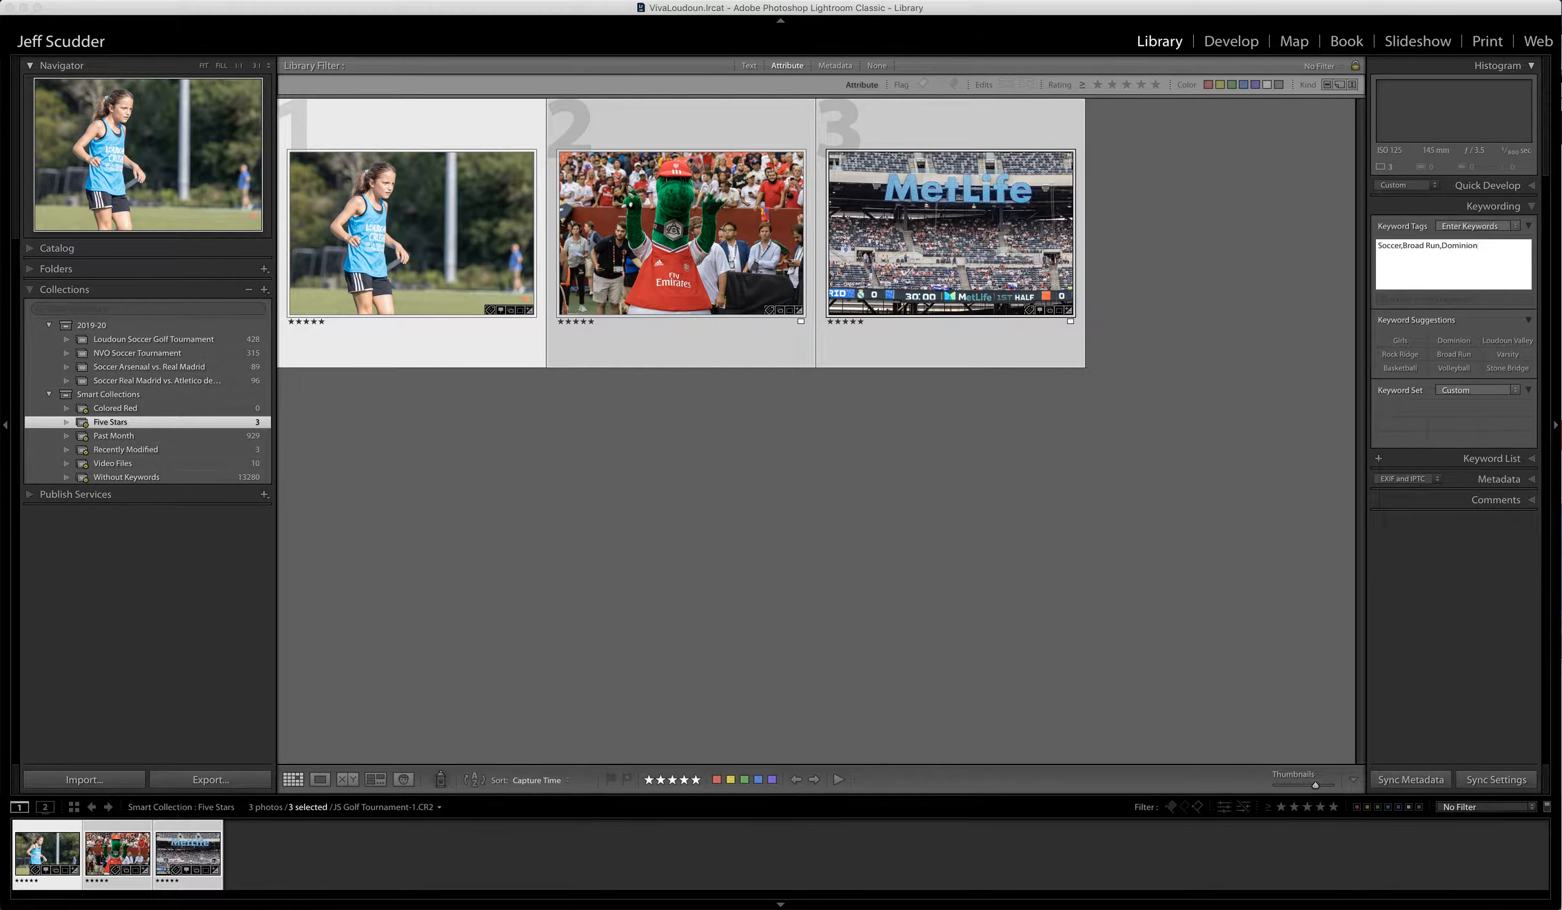
{"action": "type", "text": ",Augu"}
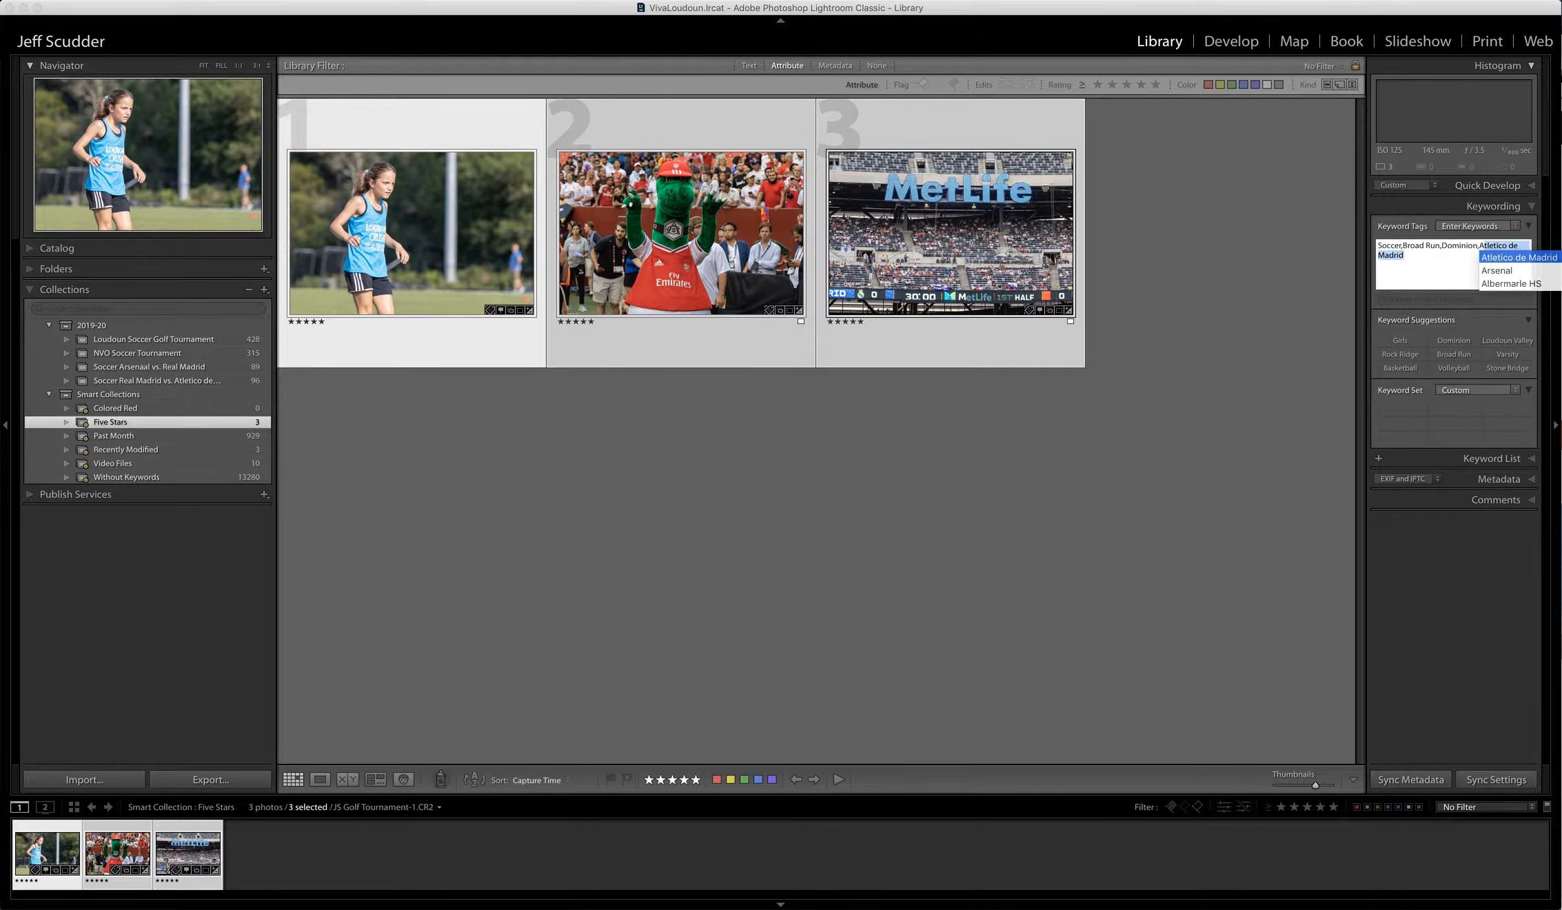
{"action": "type", "text": "st"}
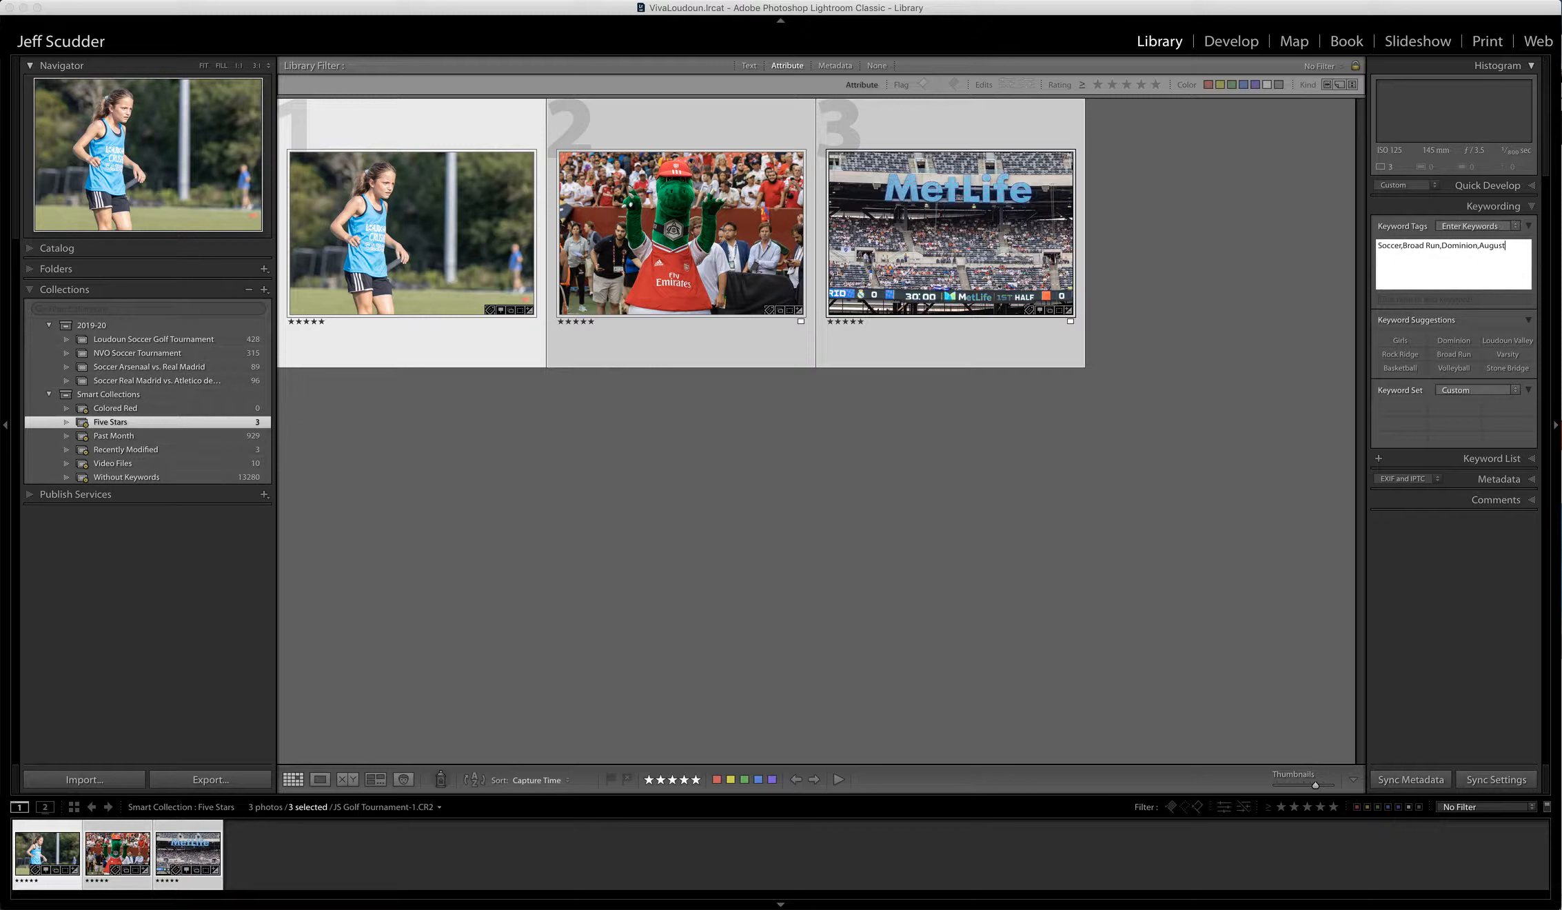
{"action": "type", "text": ",201"}
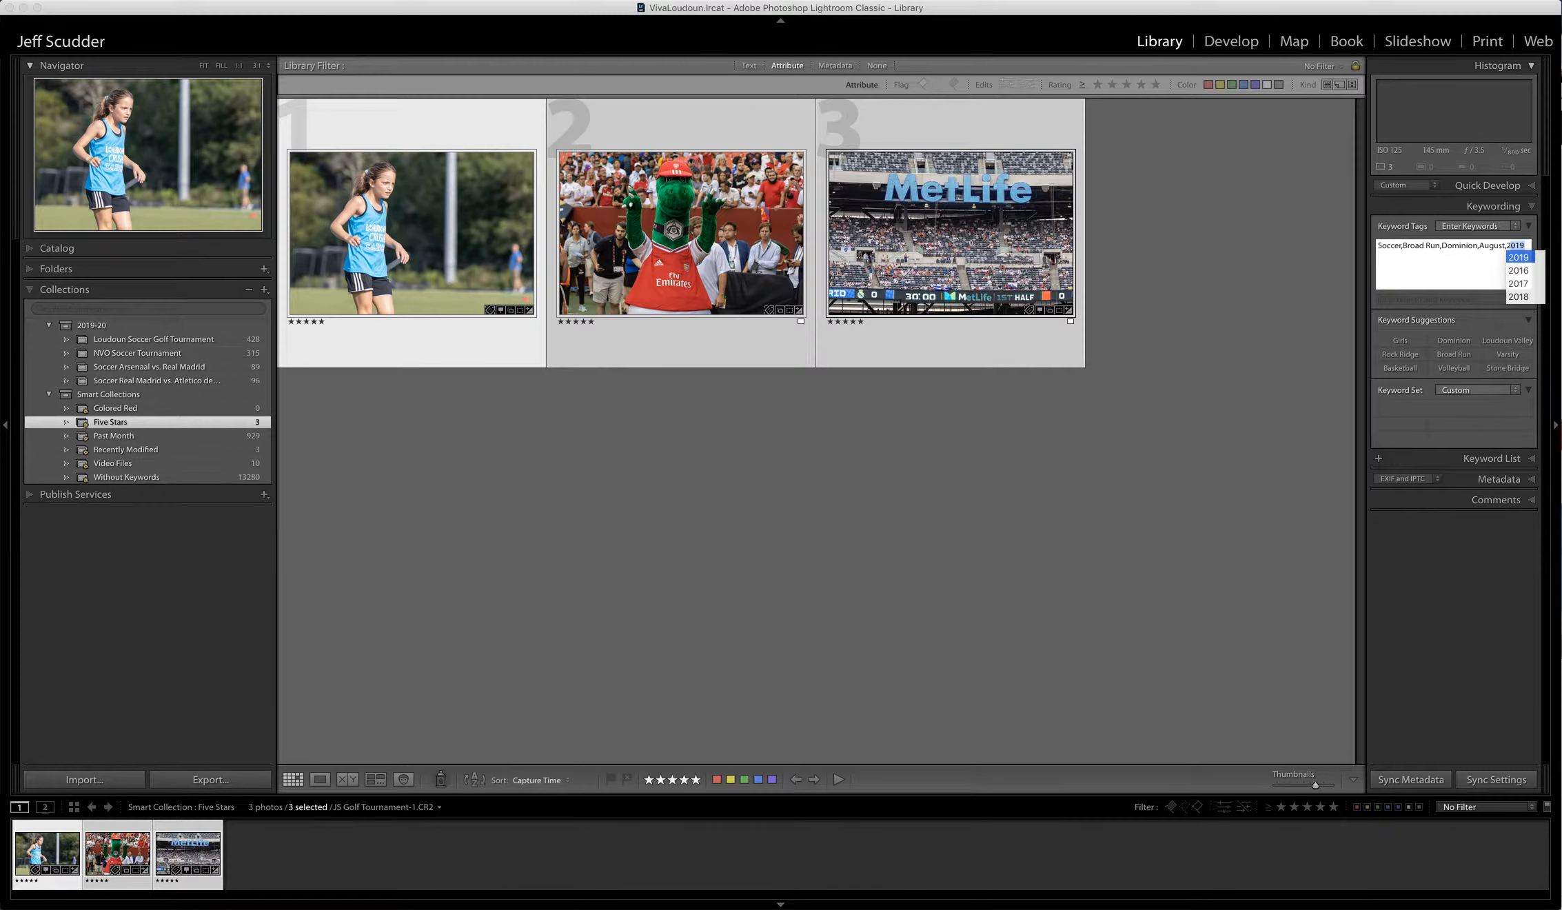
{"action": "type", "text": "9"}
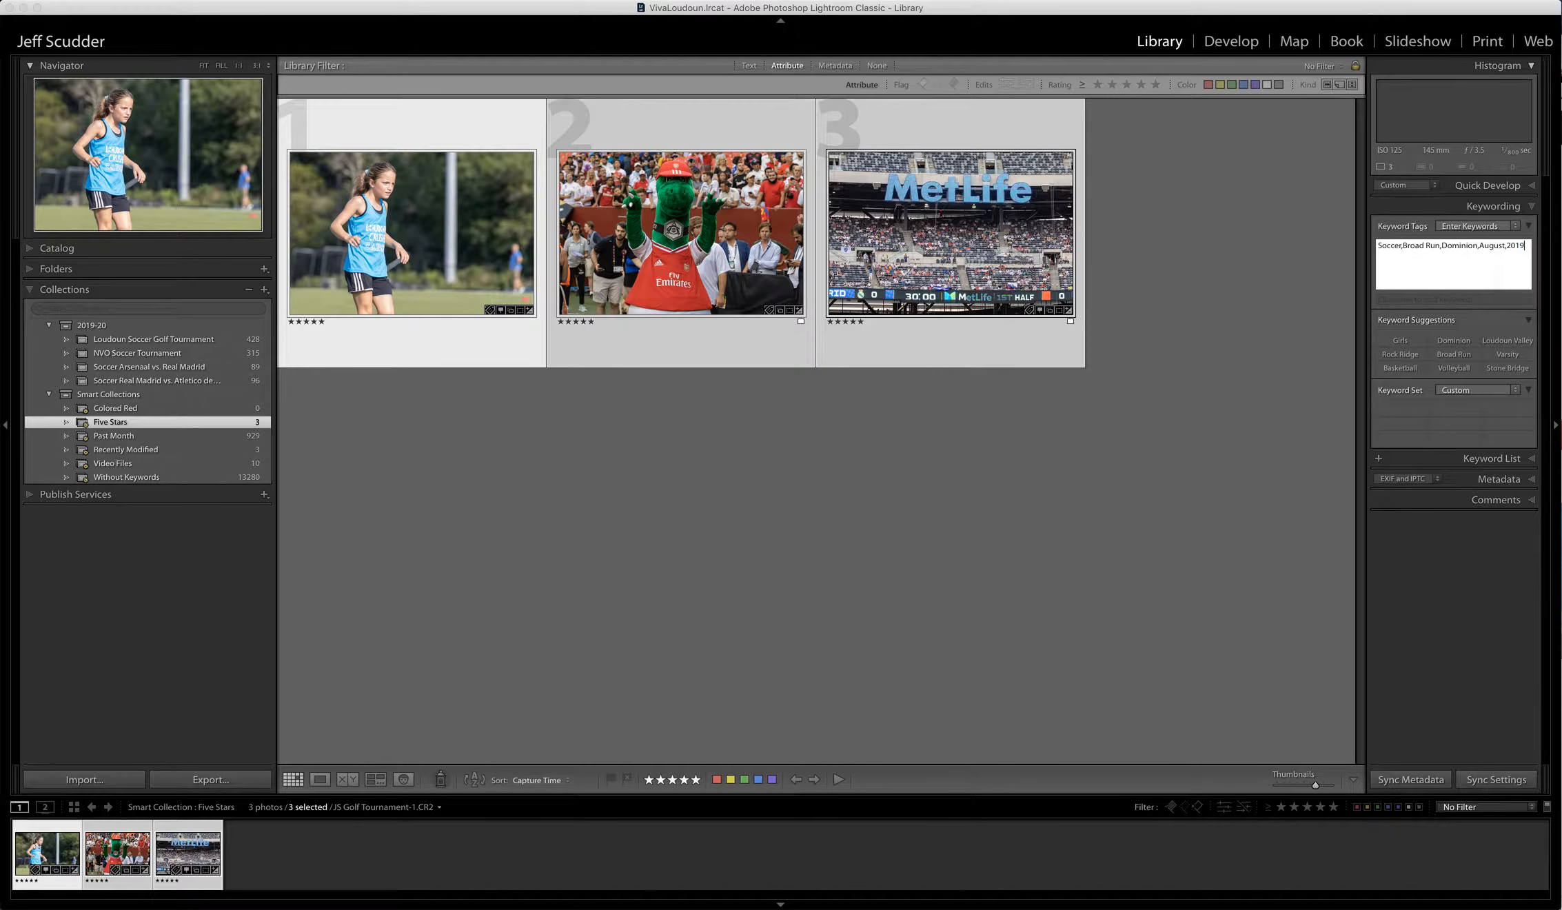
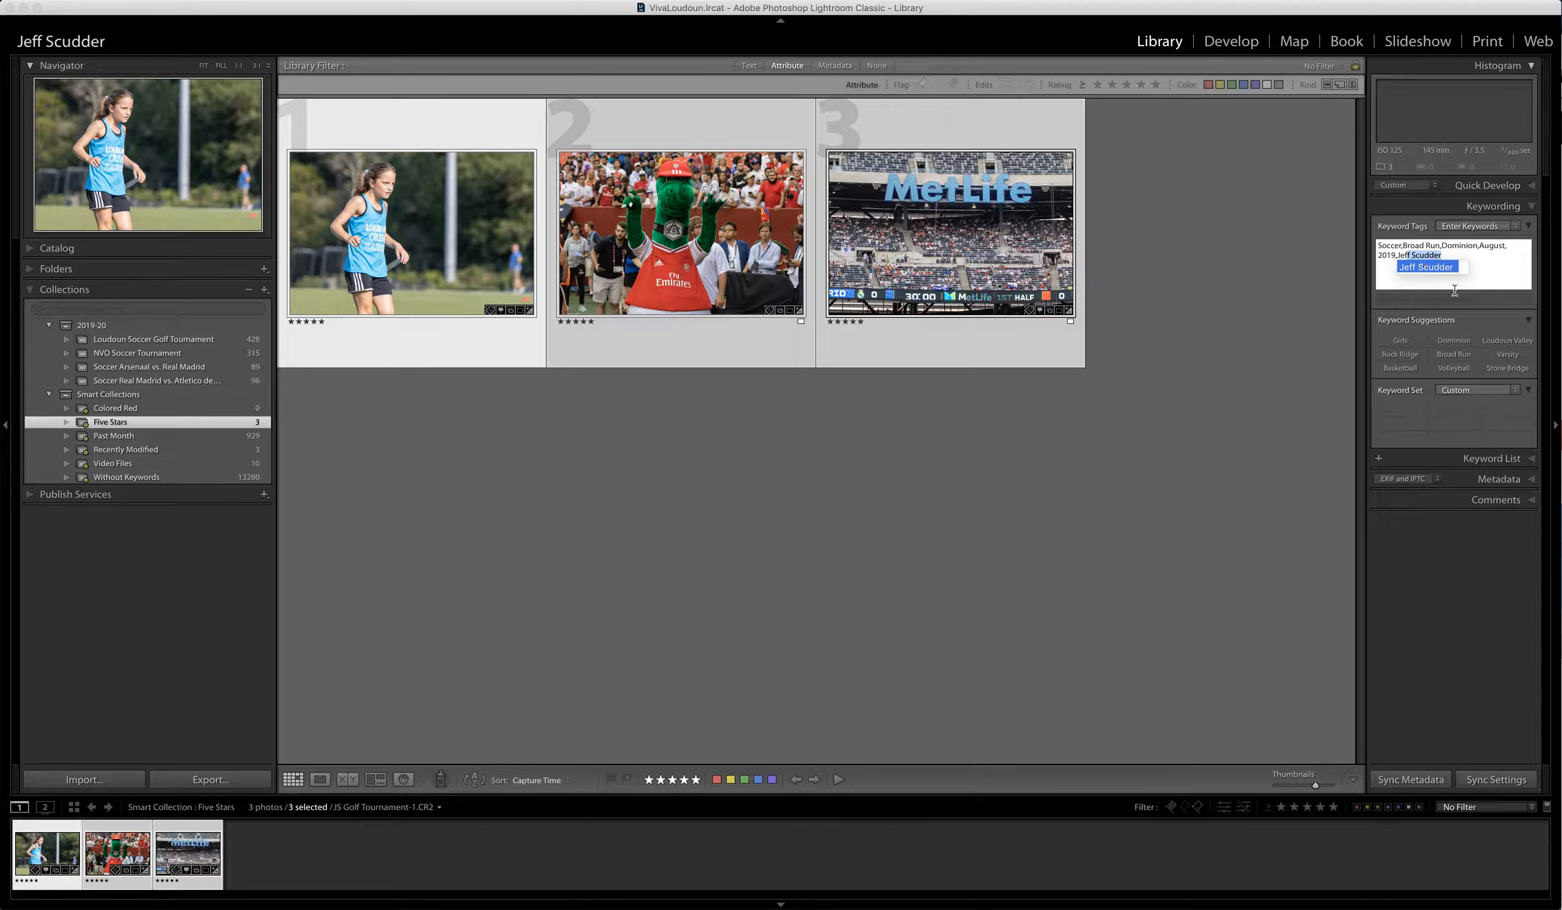
{"action": "key", "text": "Return"}
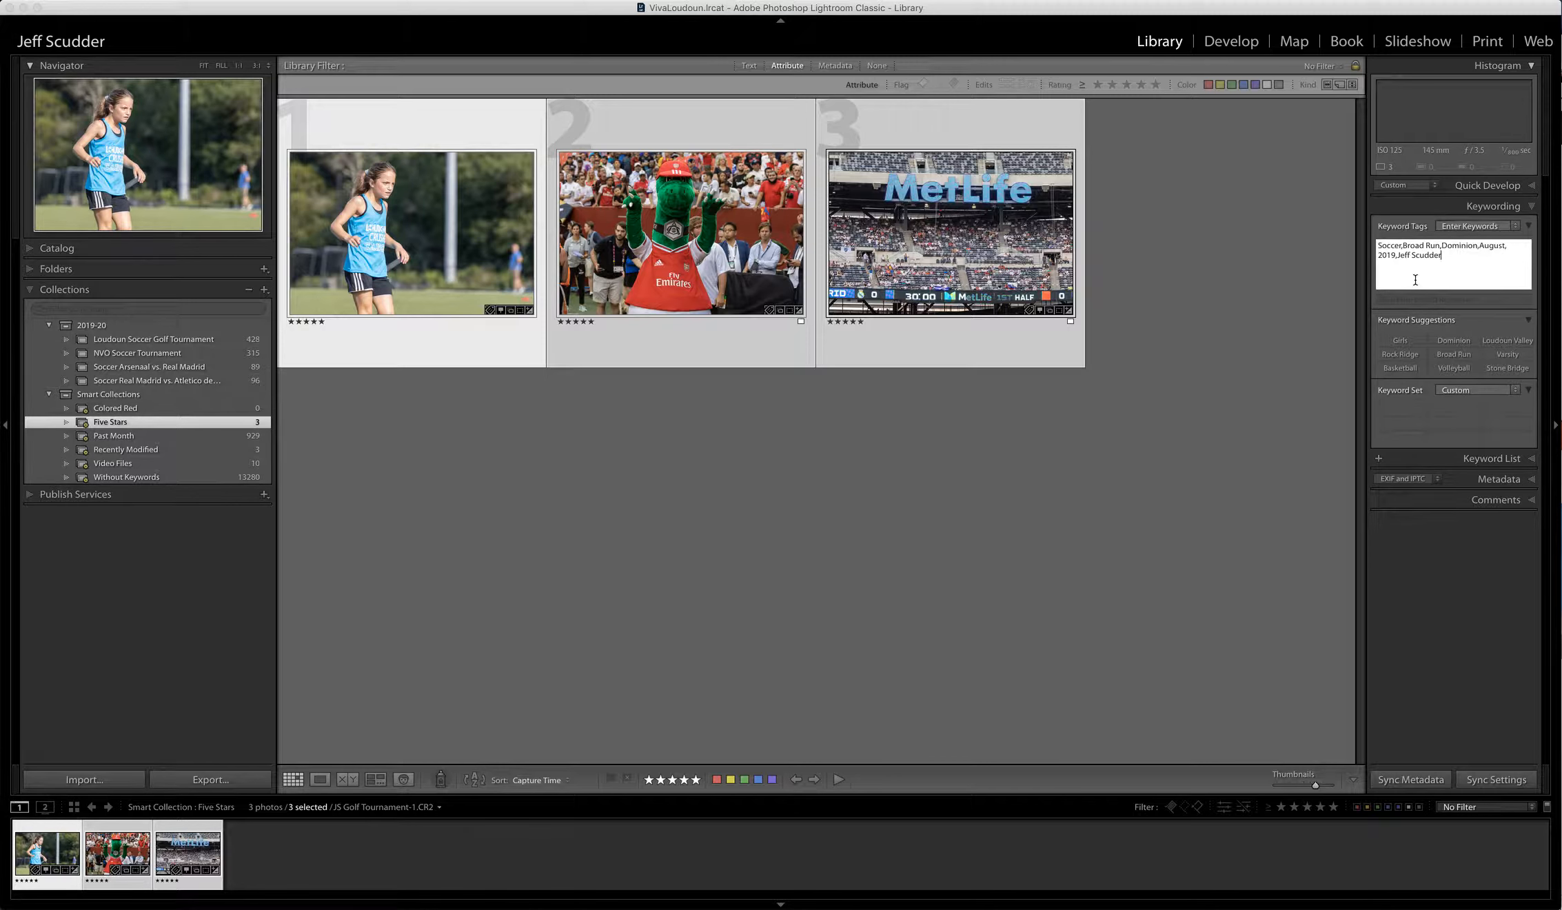
{"action": "left_click", "coordinate": [1333, 302]}
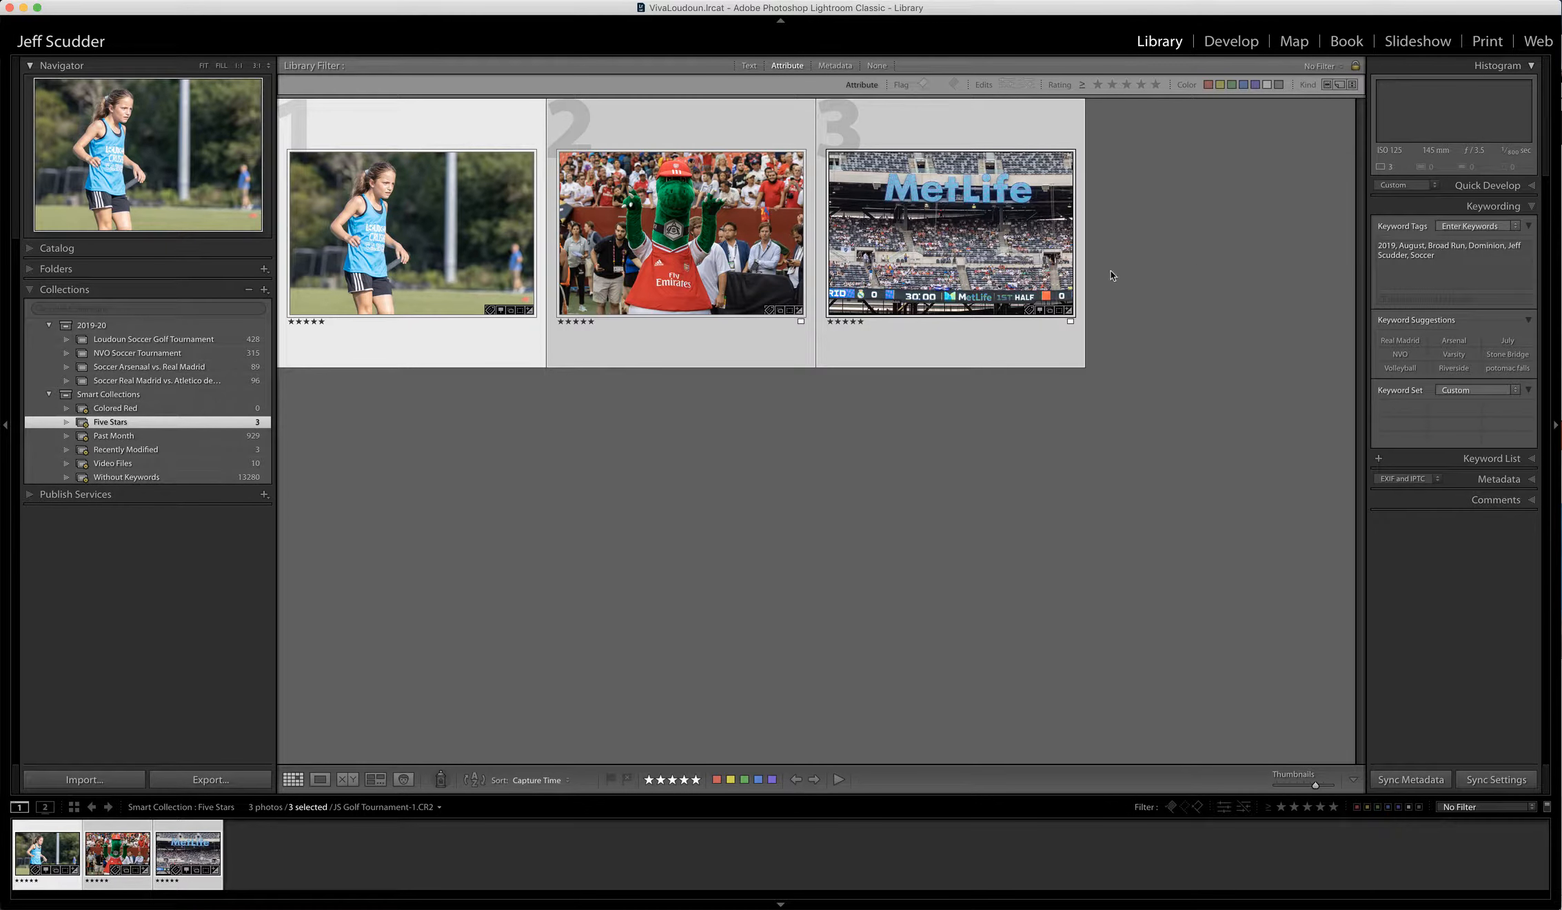
{"action": "left_click", "coordinate": [1006, 276]}
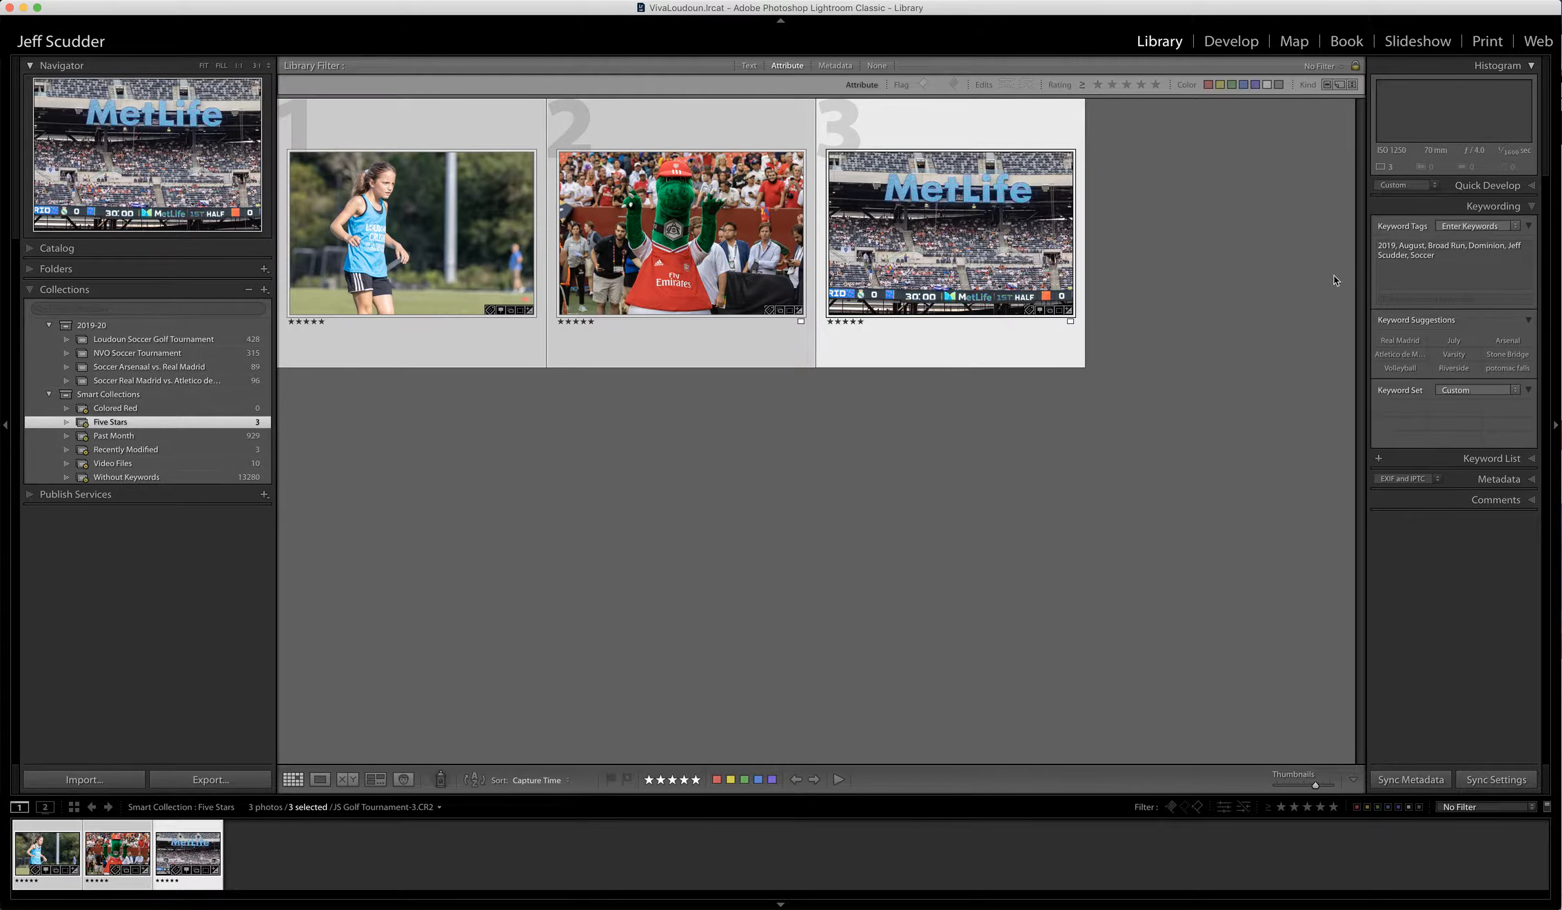
- Switch the right panel to Metadata and select only the blue-jersey player photo
{"action": "left_click", "coordinate": [1531, 209]}
{"action": "left_click", "coordinate": [1531, 231]}
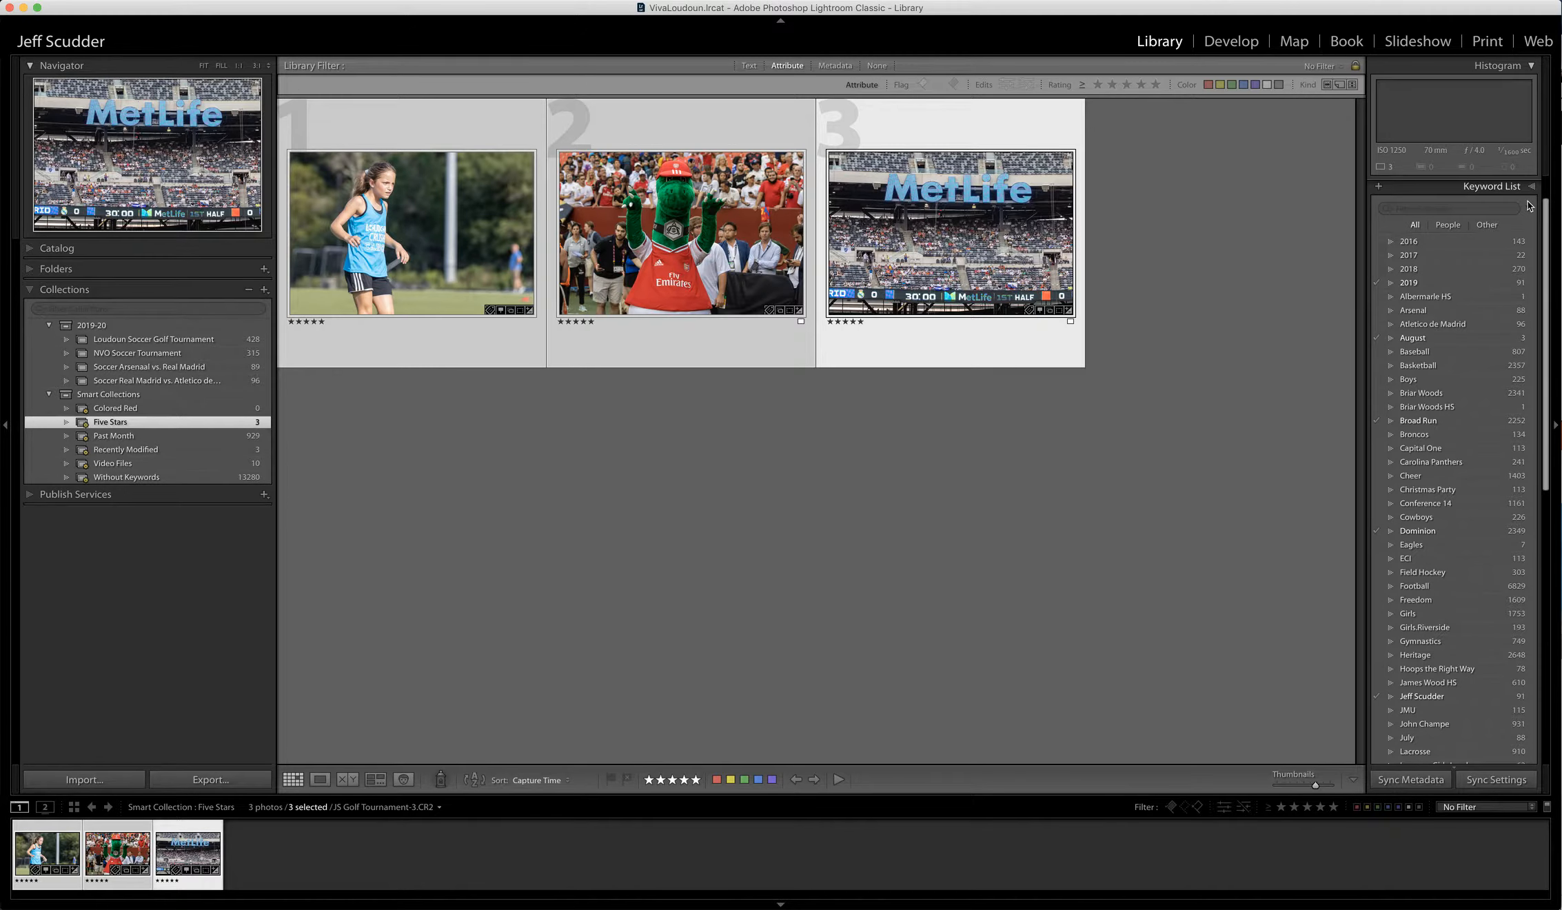
{"action": "left_click", "coordinate": [1532, 187]}
{"action": "left_click", "coordinate": [1532, 249]}
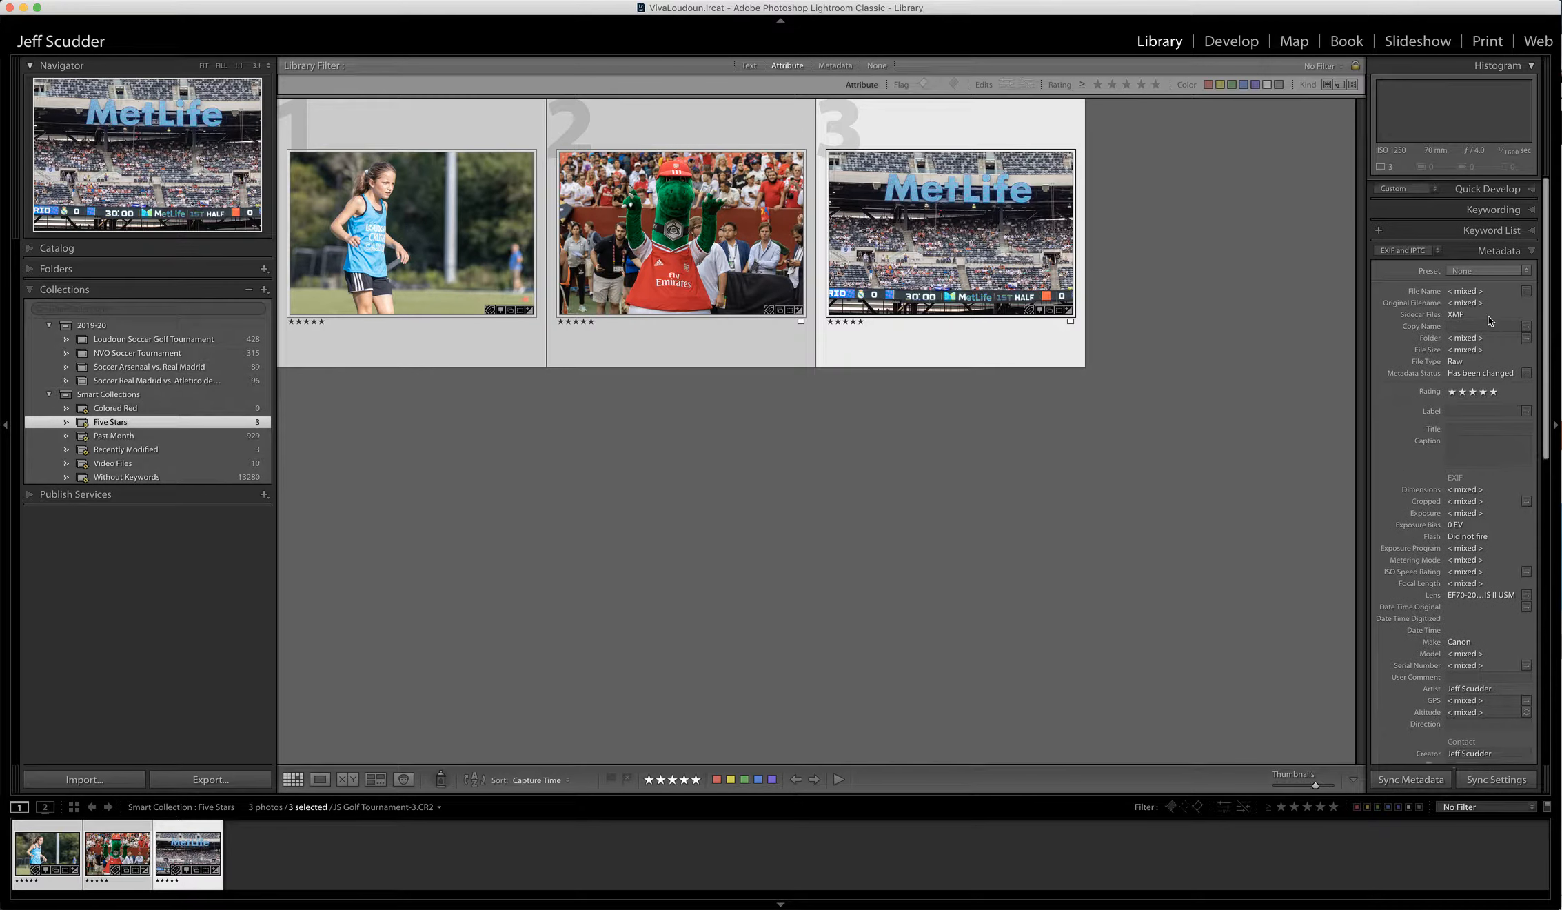
{"action": "left_click", "coordinate": [686, 241]}
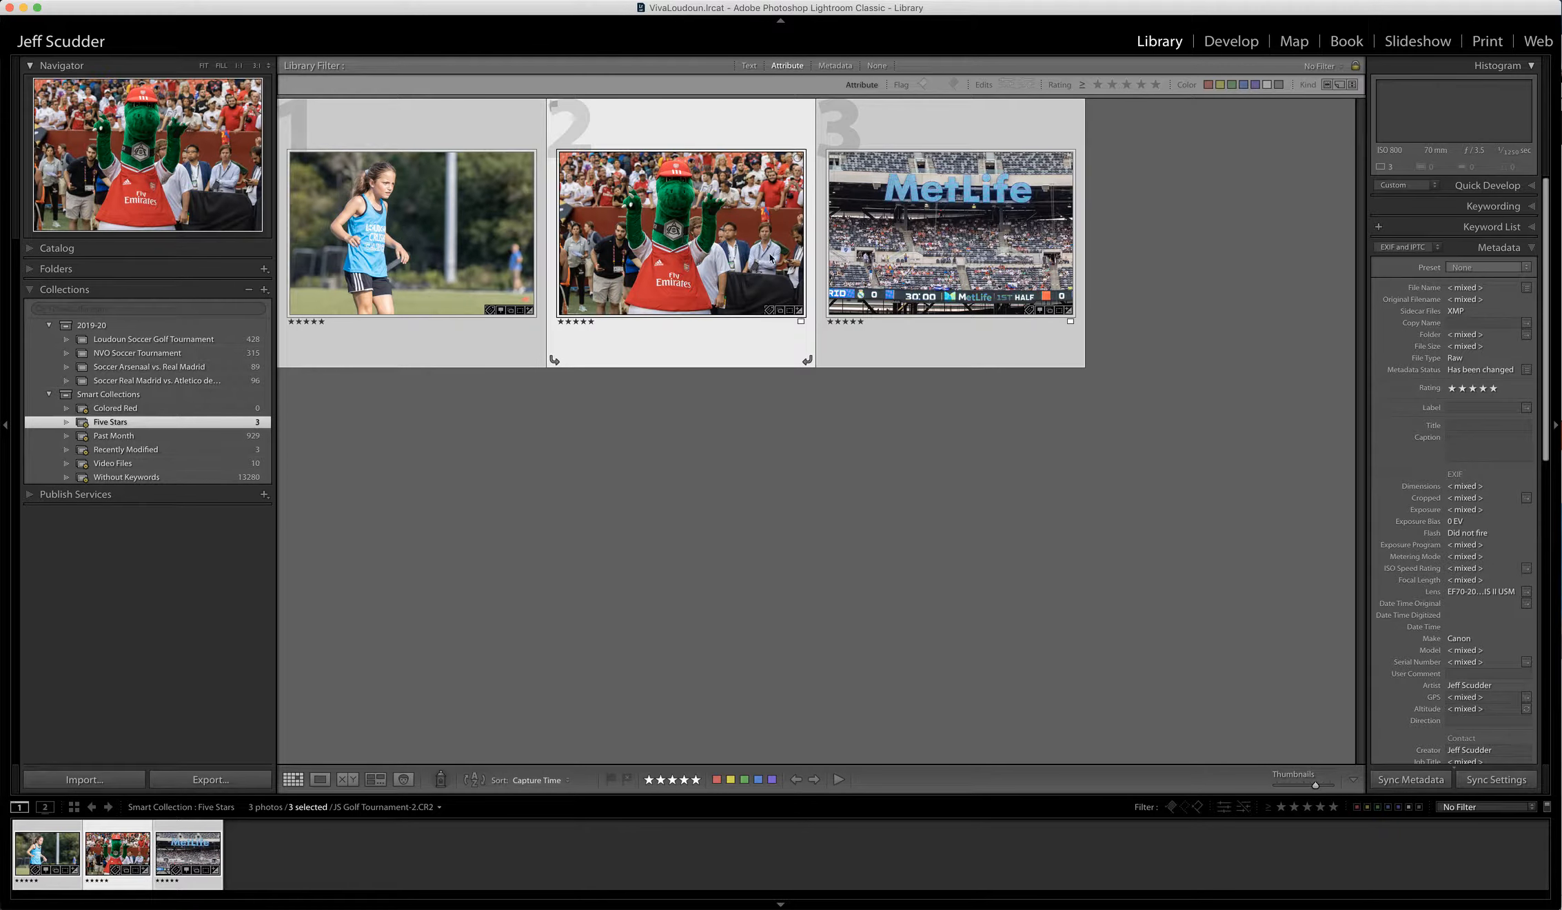
{"action": "left_click", "coordinate": [569, 469]}
{"action": "left_click", "coordinate": [417, 226]}
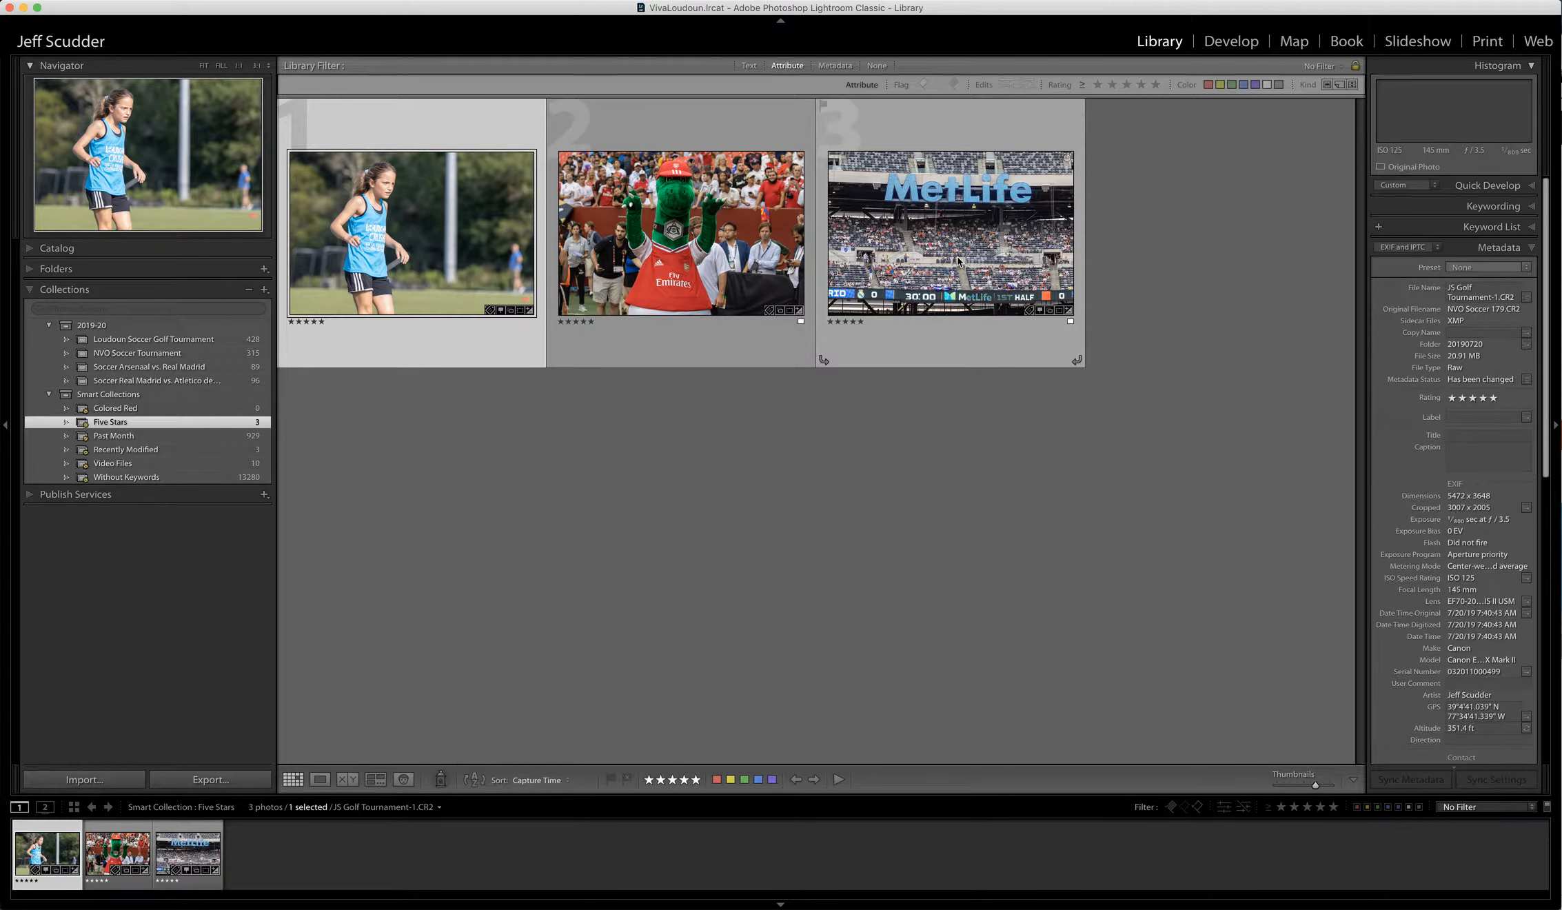
- Review the SmugMug Publishing Manager settings from Publish Services and cancel without changes
{"action": "left_click", "coordinate": [28, 497]}
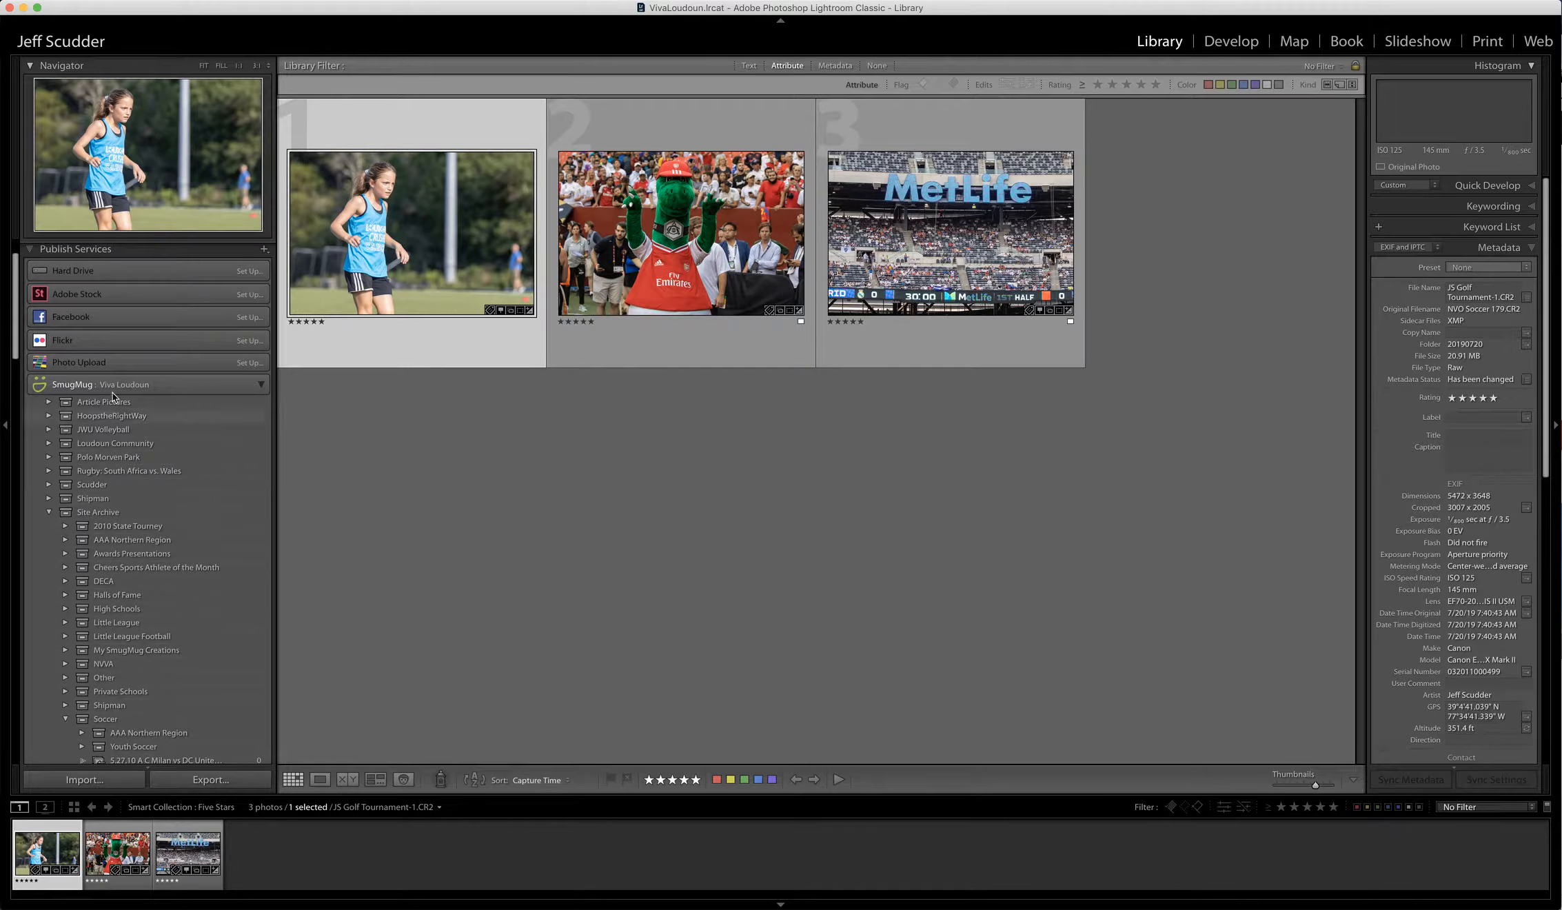
{"action": "left_click", "coordinate": [256, 385]}
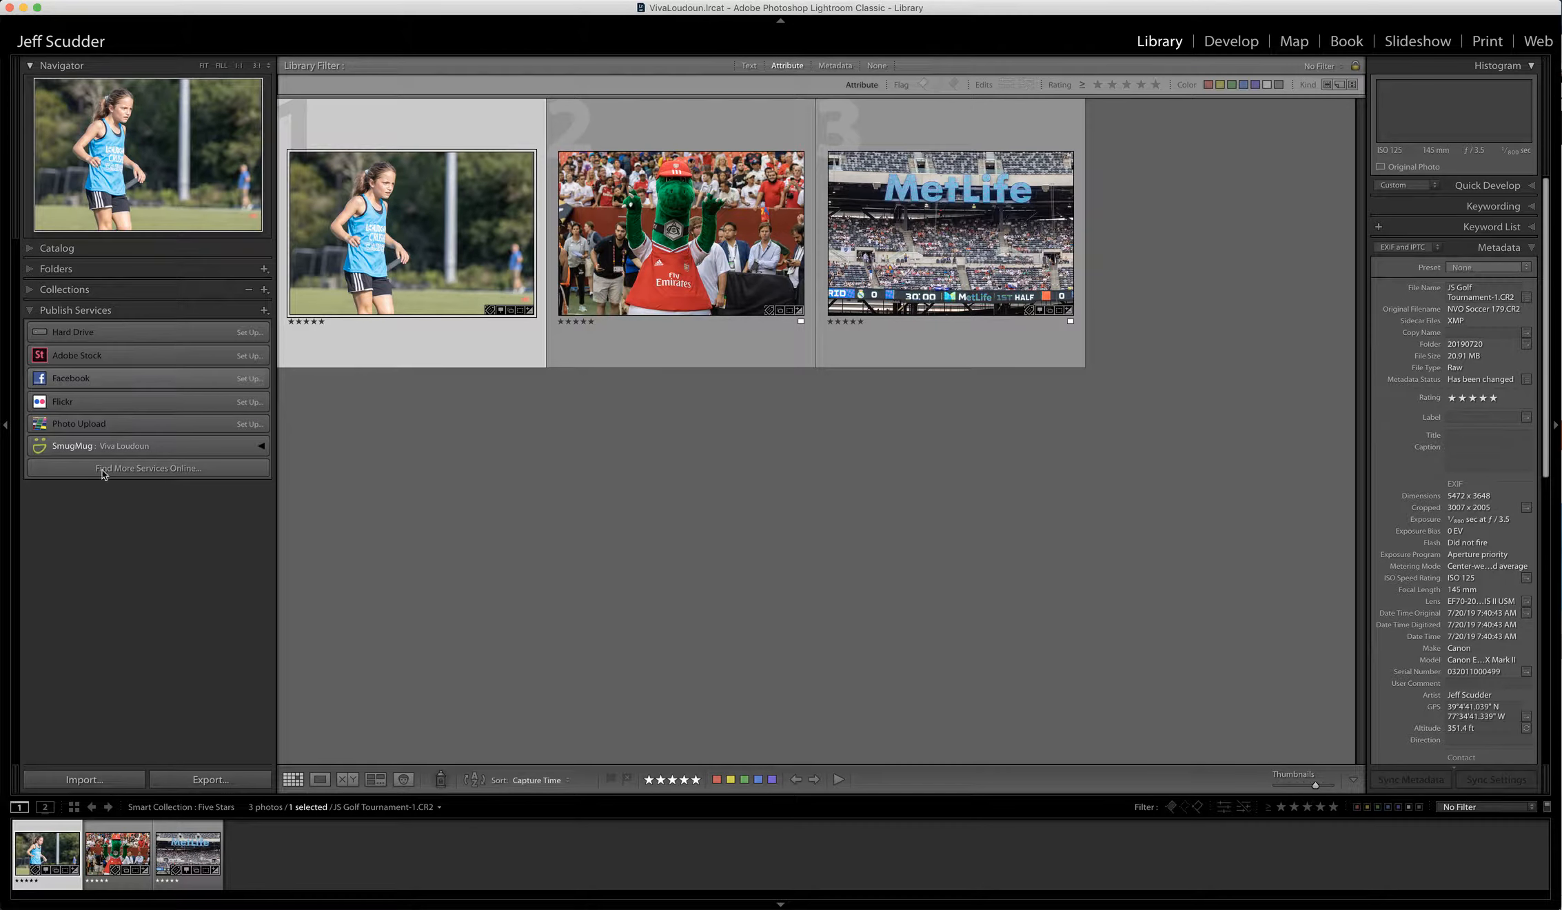
{"action": "right_click", "coordinate": [124, 449]}
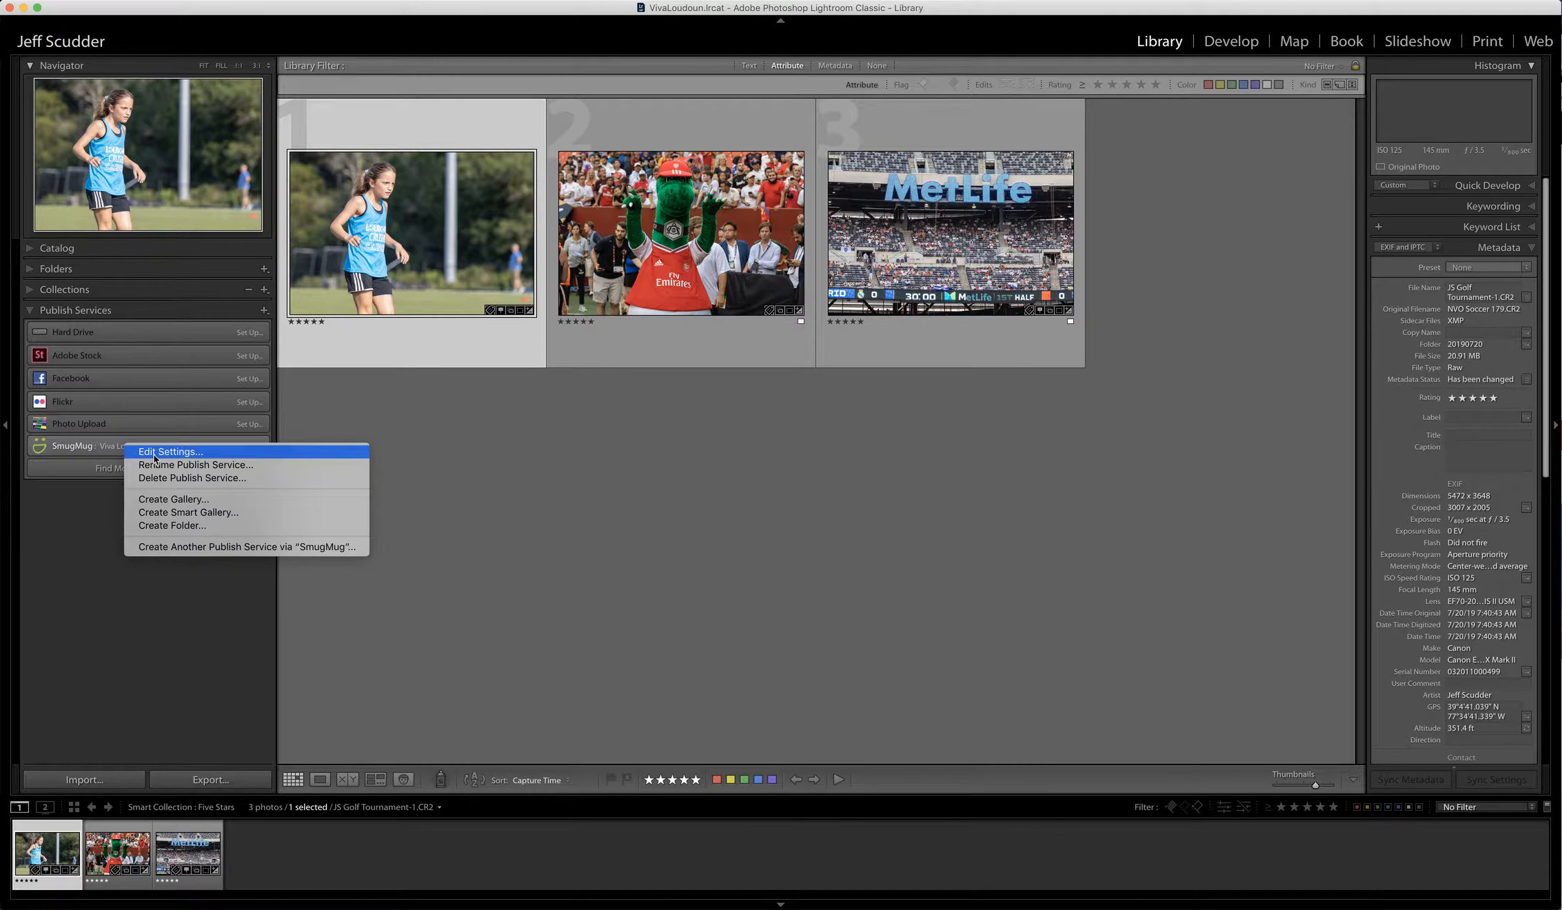
{"action": "left_click", "coordinate": [155, 459]}
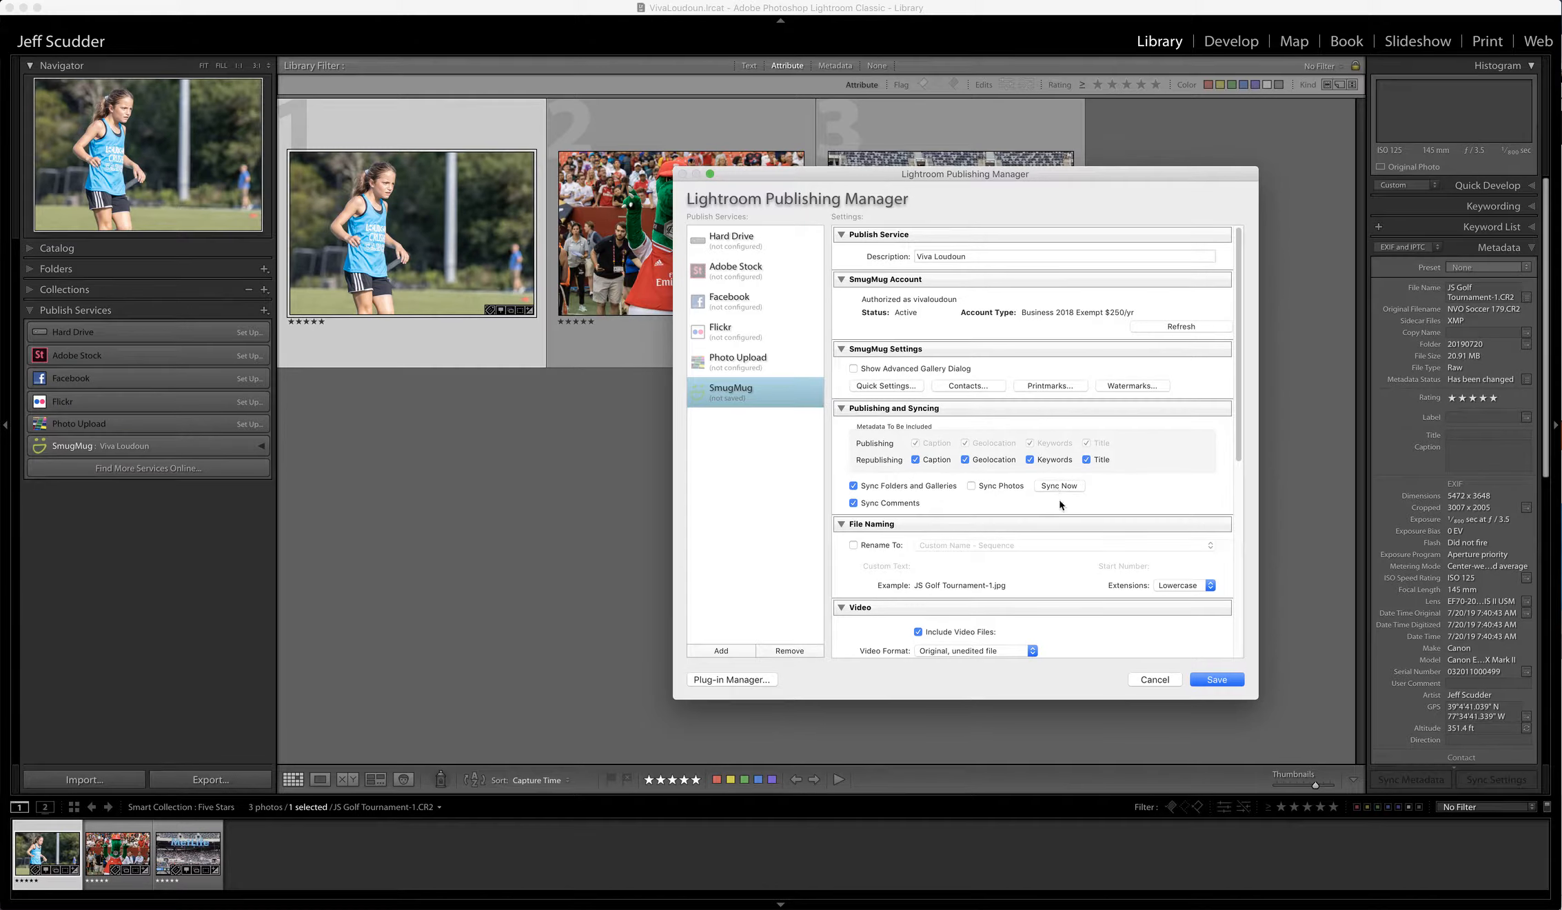
{"action": "left_click", "coordinate": [1153, 679]}
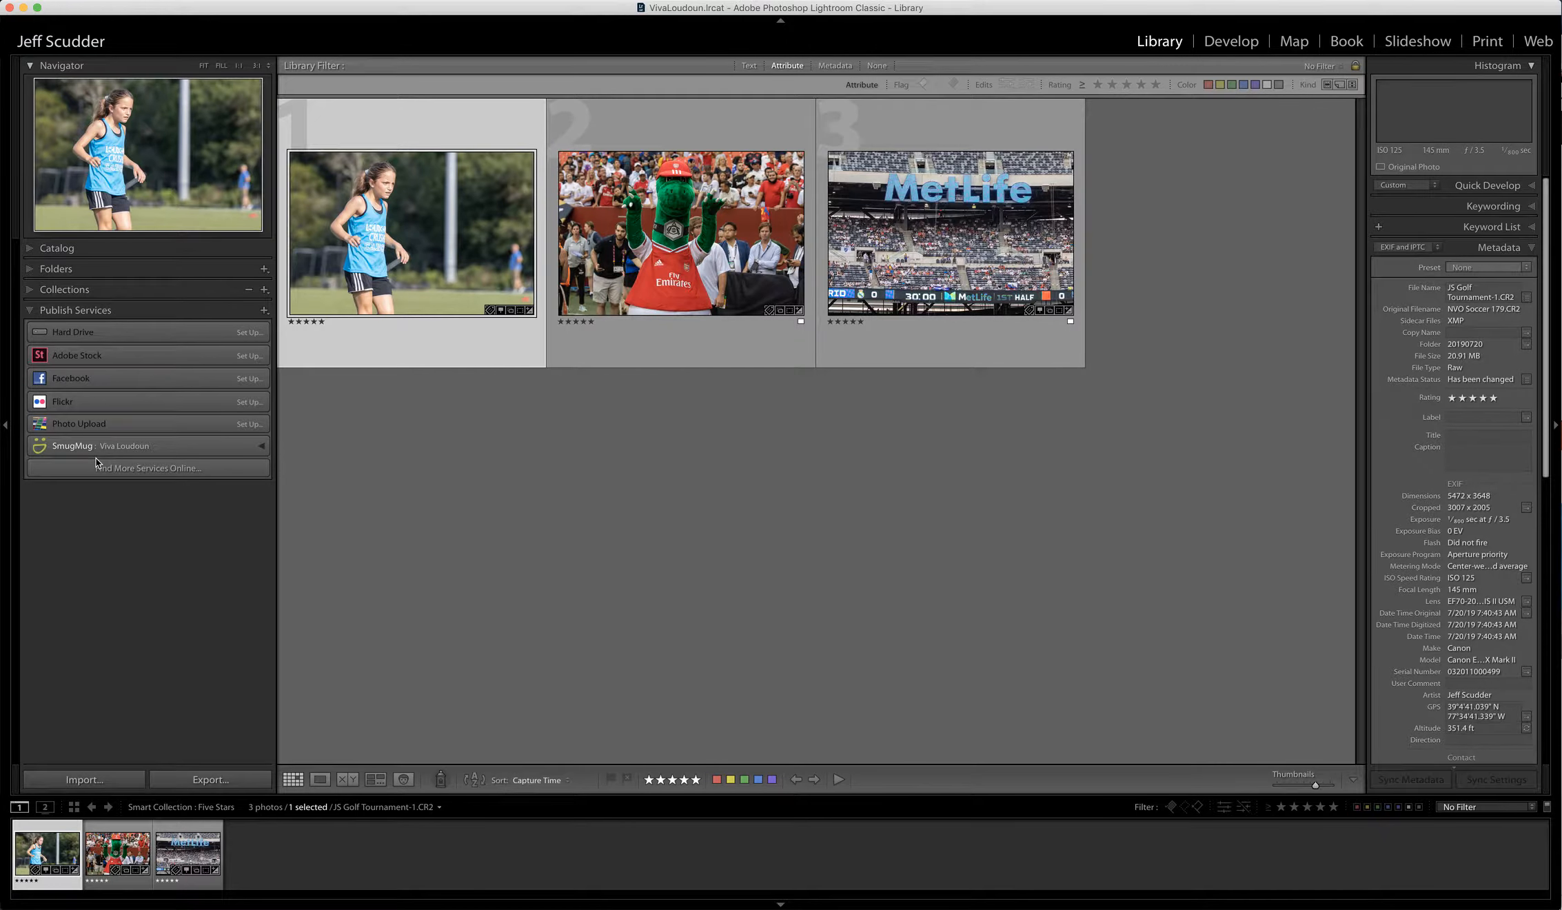
- Try Create Gallery on the SmugMug service, then cancel it
{"action": "left_click", "coordinate": [262, 448]}
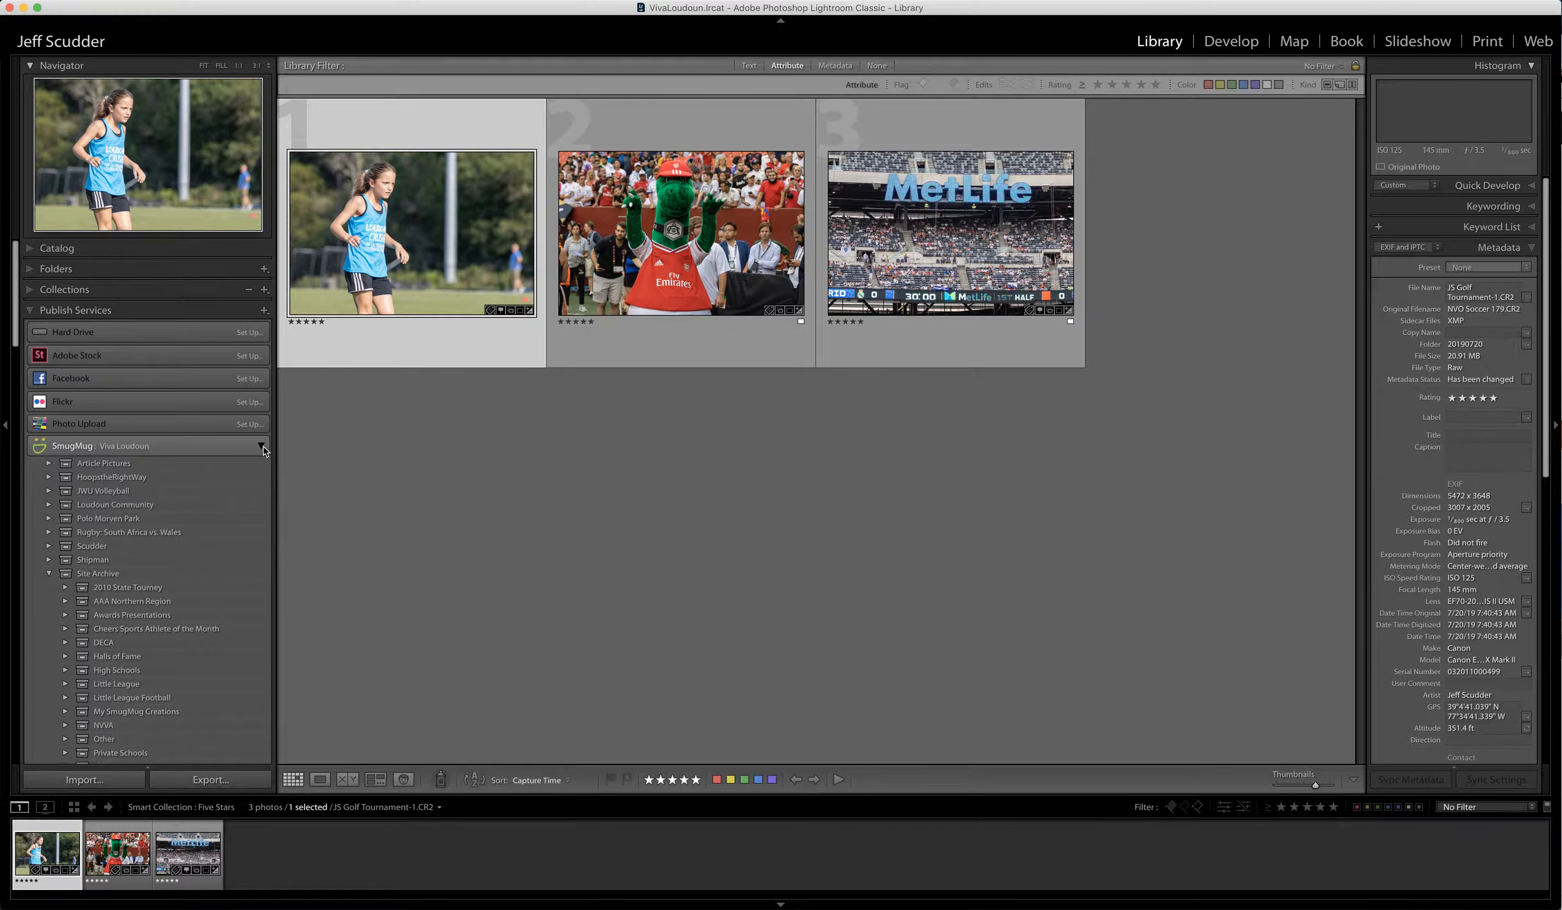
{"action": "left_click", "coordinate": [262, 448]}
{"action": "right_click", "coordinate": [150, 449]}
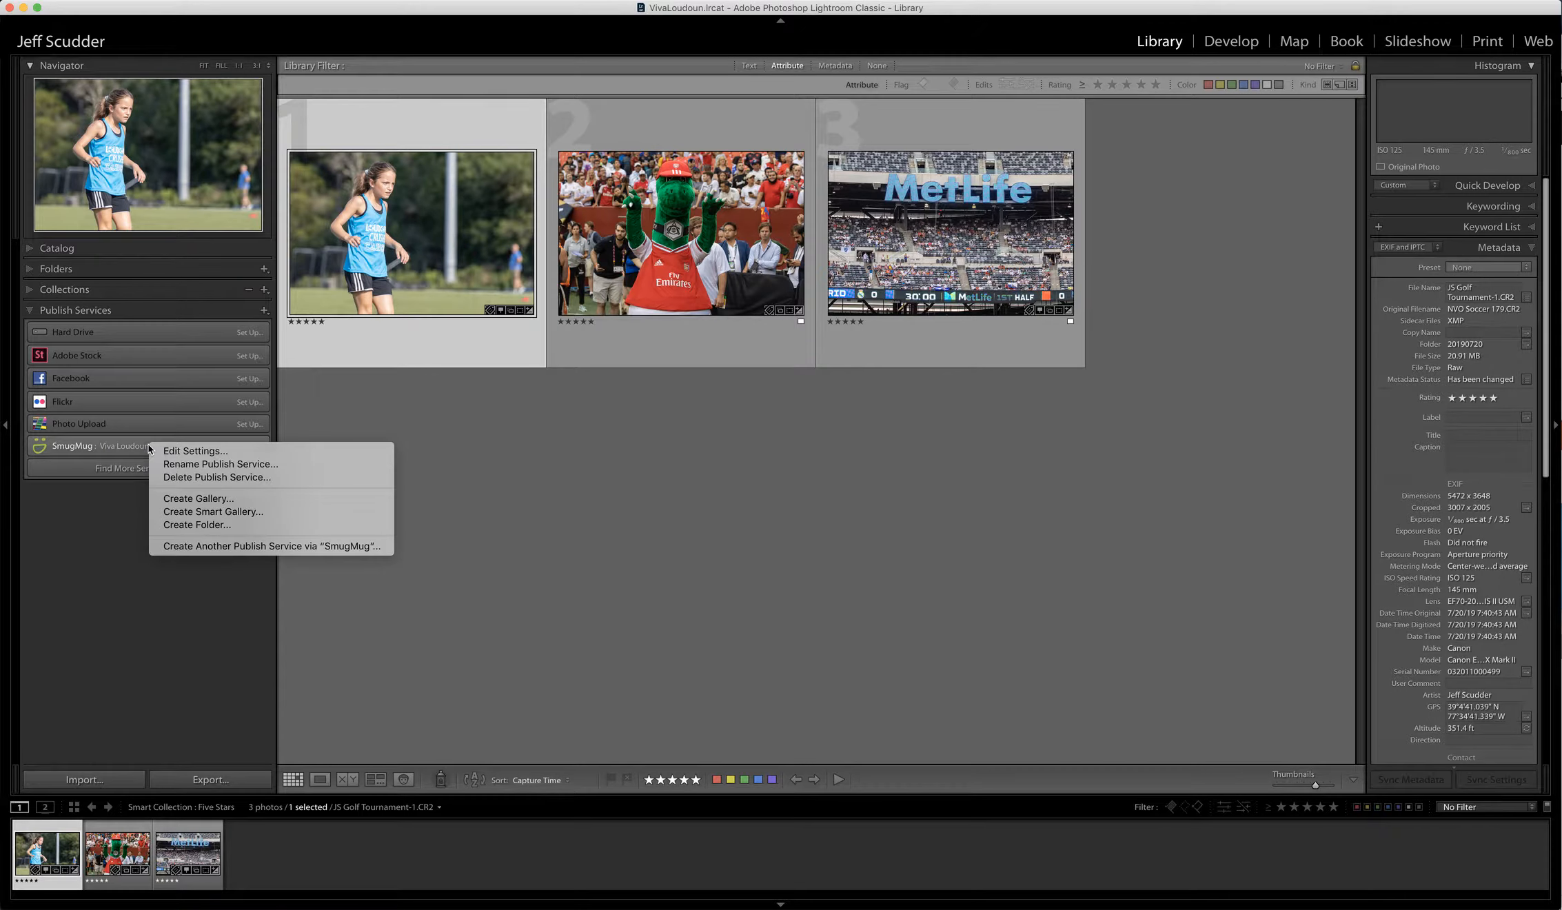
{"action": "left_click", "coordinate": [200, 497]}
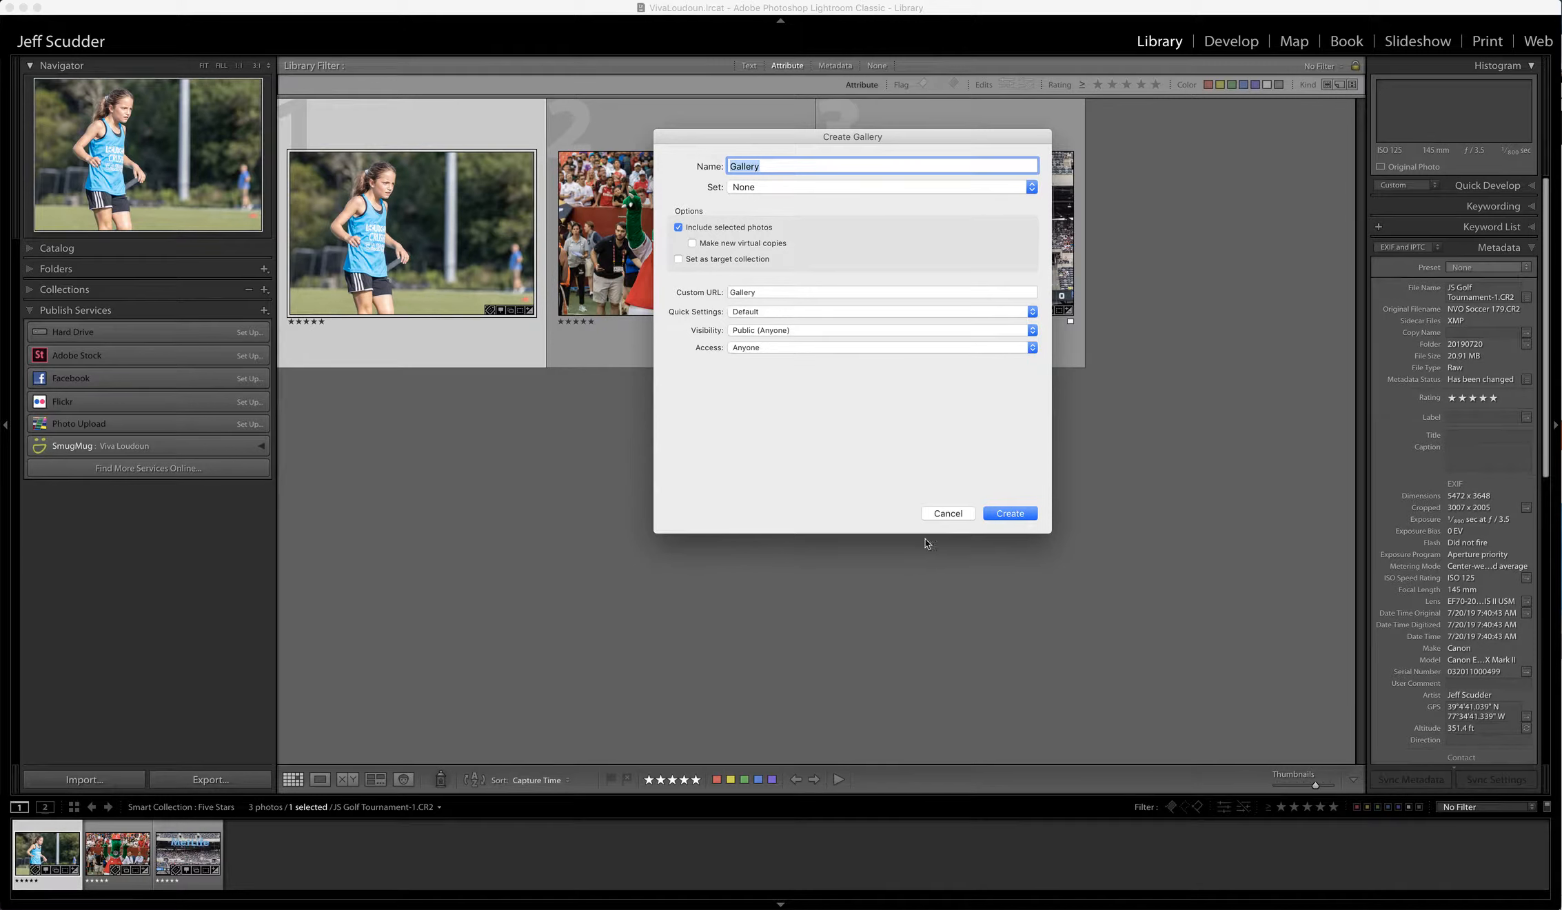
{"action": "left_click", "coordinate": [943, 515]}
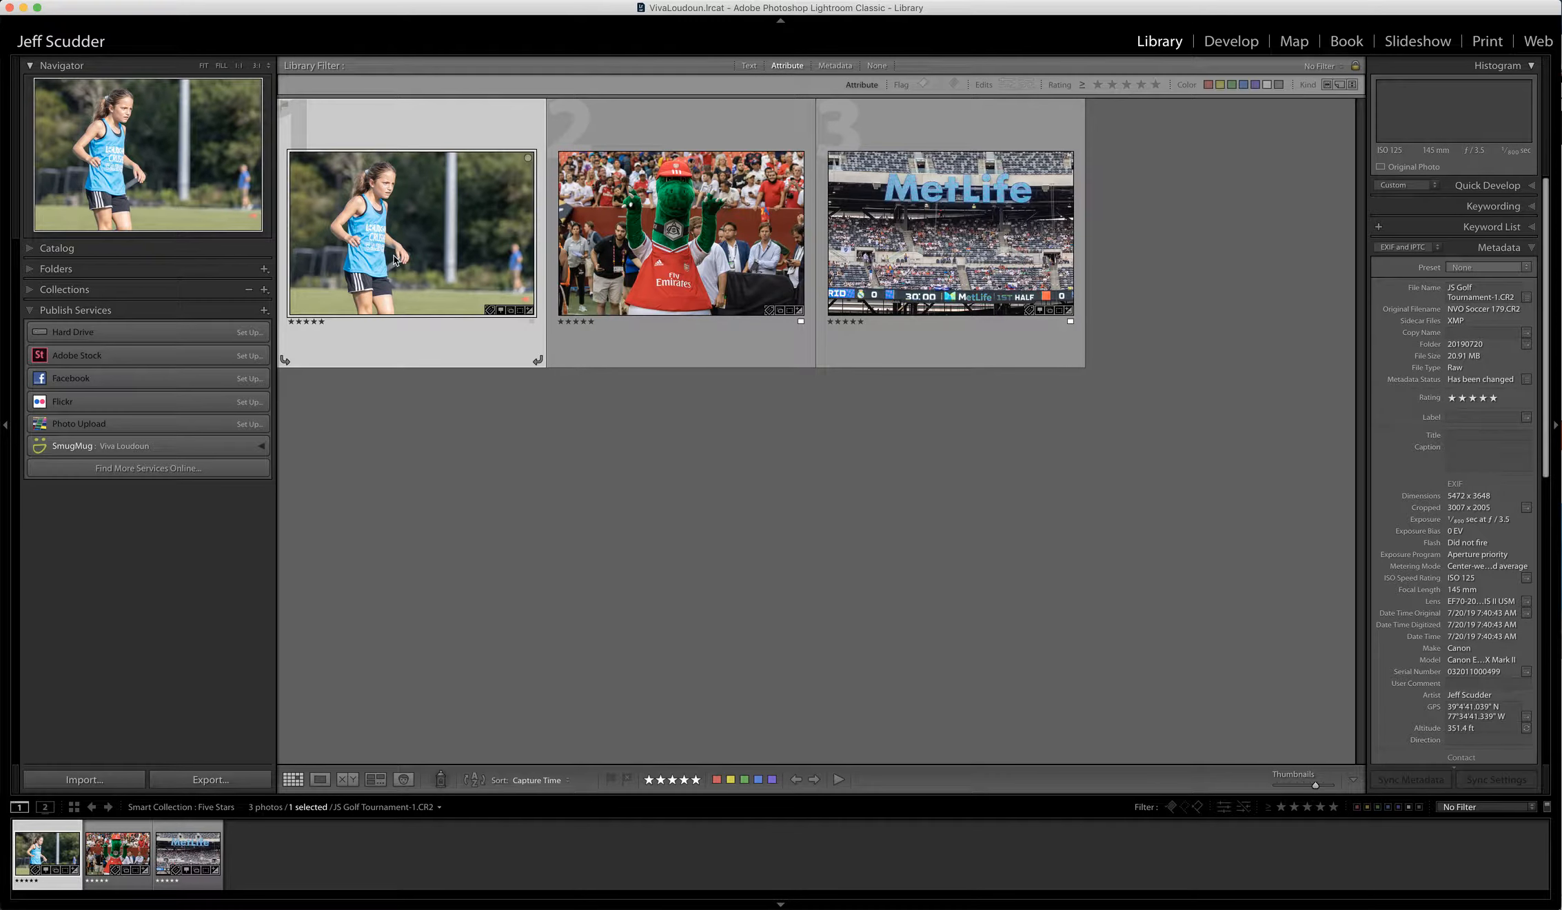
- Start a new SmugMug gallery containing all three photos, then switch to the PowerPoint guidelines
{"action": "key", "text": "super+a"}
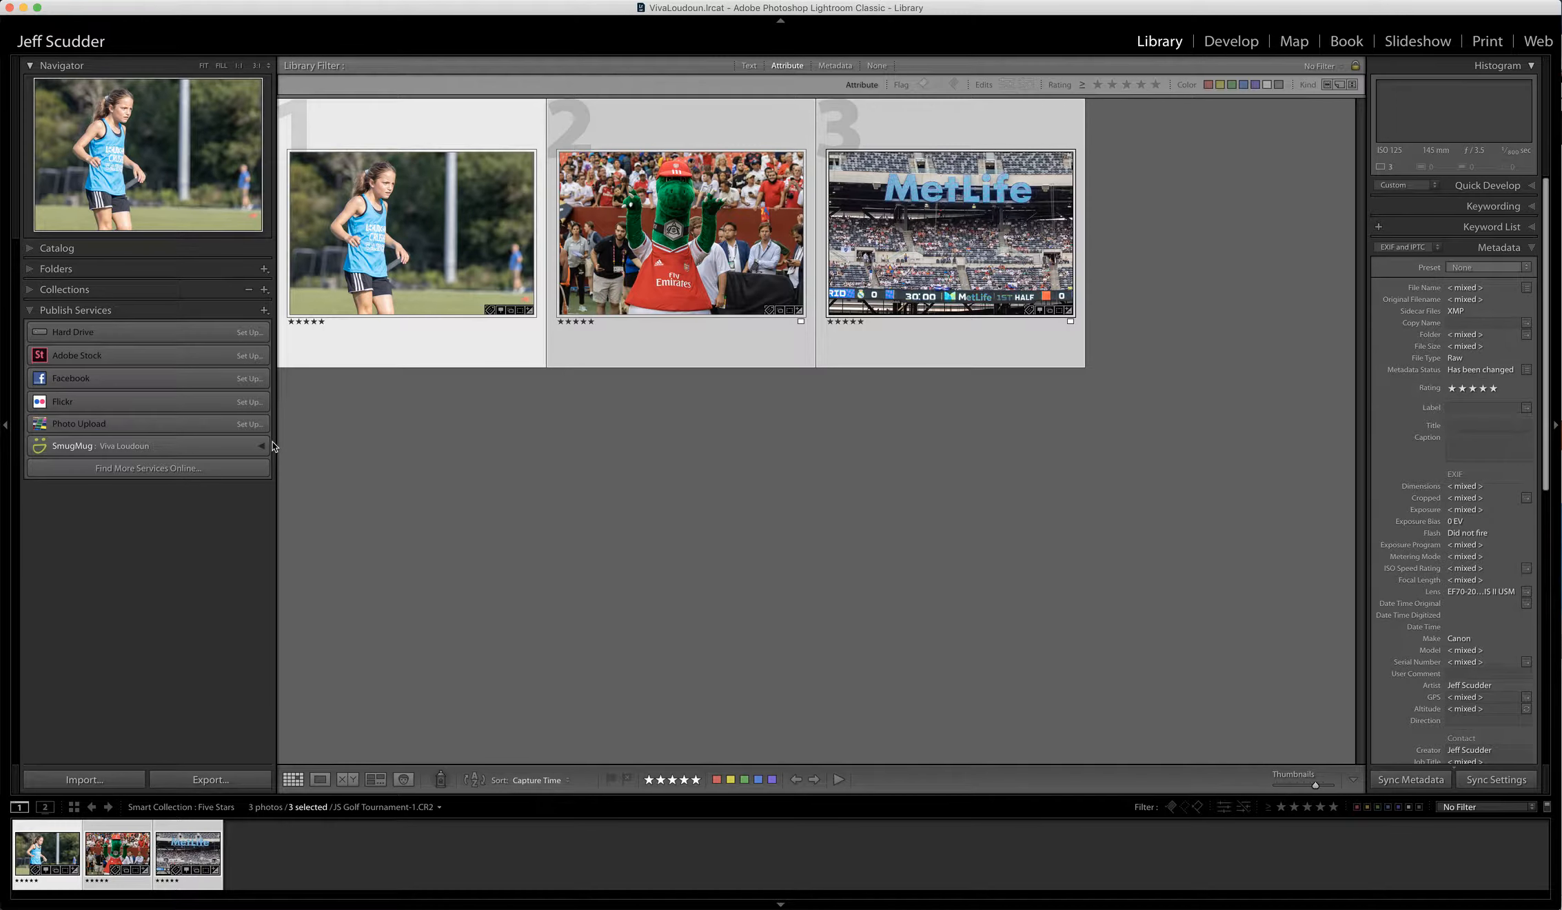
{"action": "right_click", "coordinate": [226, 447]}
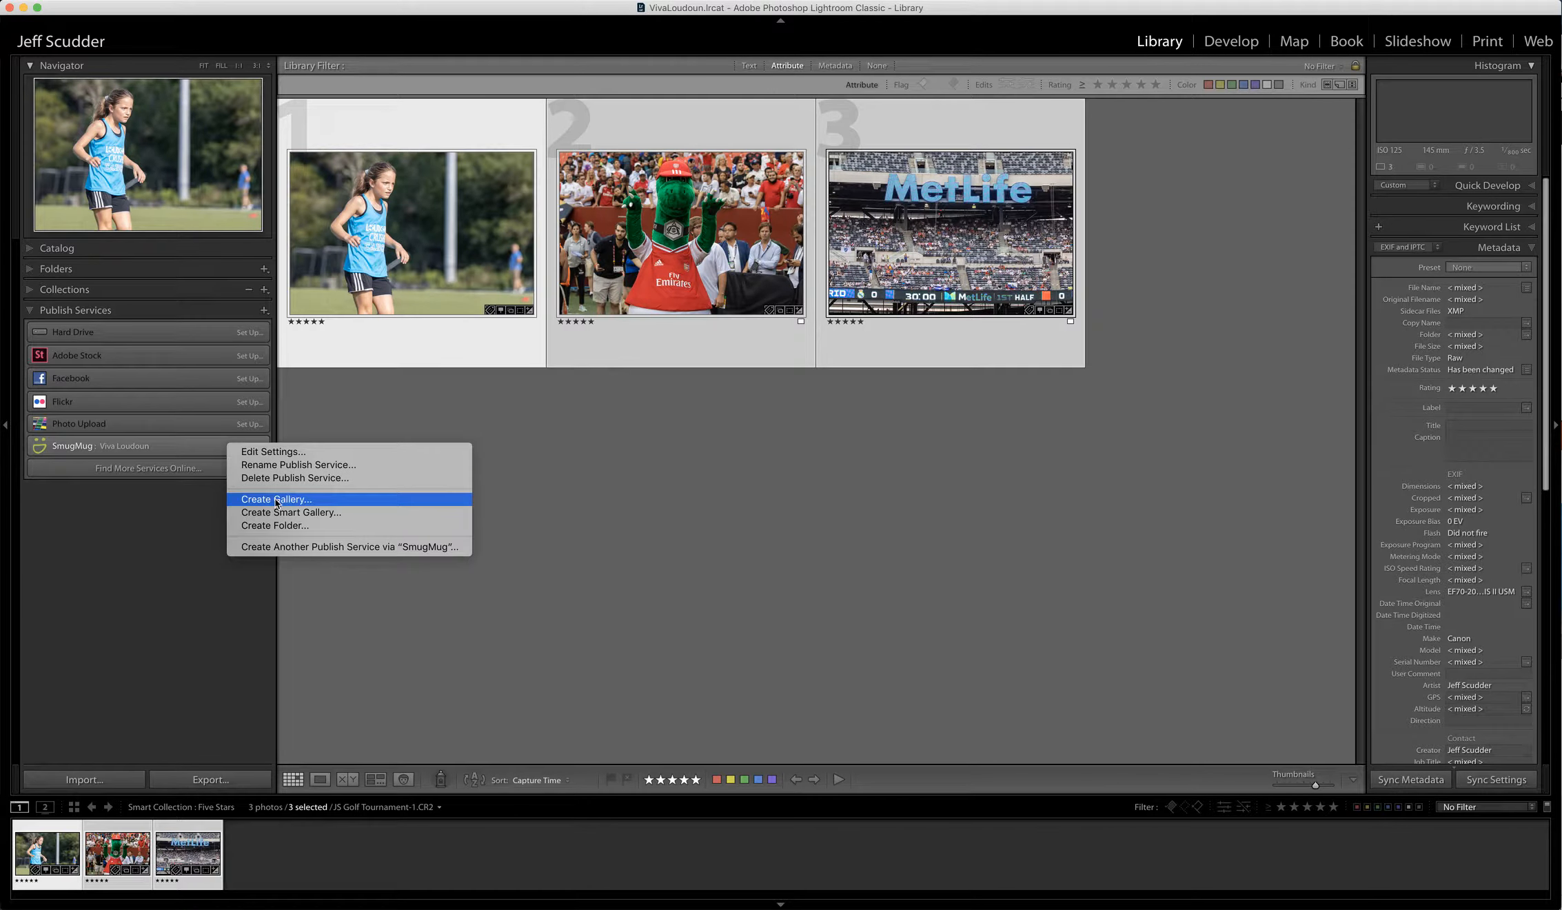
{"action": "left_click", "coordinate": [296, 498]}
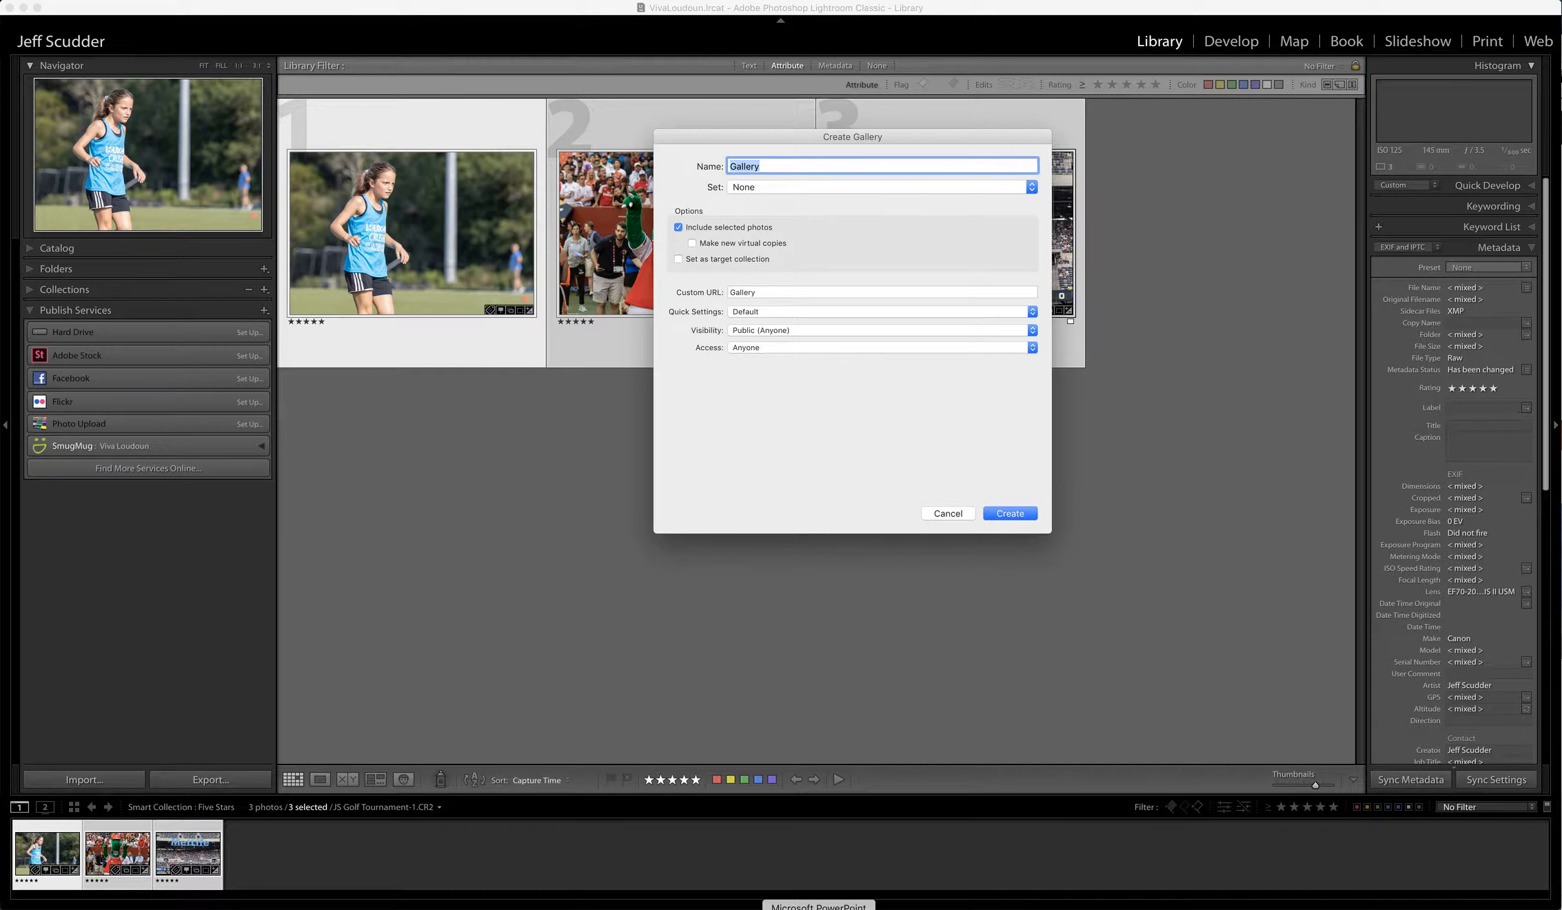
{"action": "left_click", "coordinate": [819, 907]}
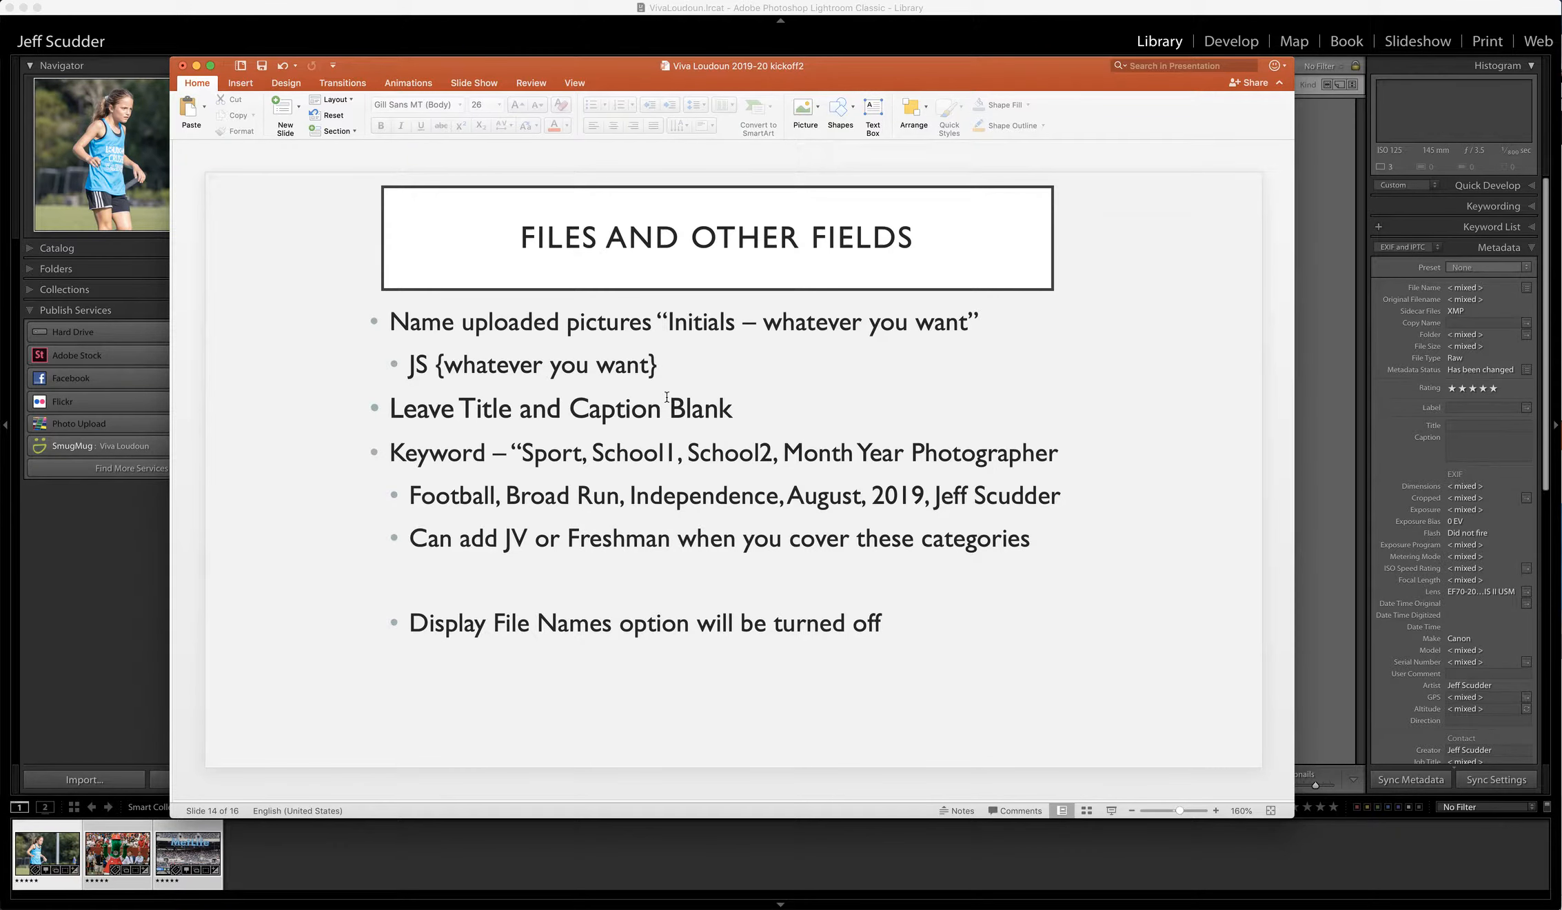
- Check the Galleries slide's naming examples 2019-08-30 and VIVA2019, then return to Create Gallery
{"action": "scroll", "coordinate": [667, 397], "scroll_direction": "up", "scroll_amount": 2}
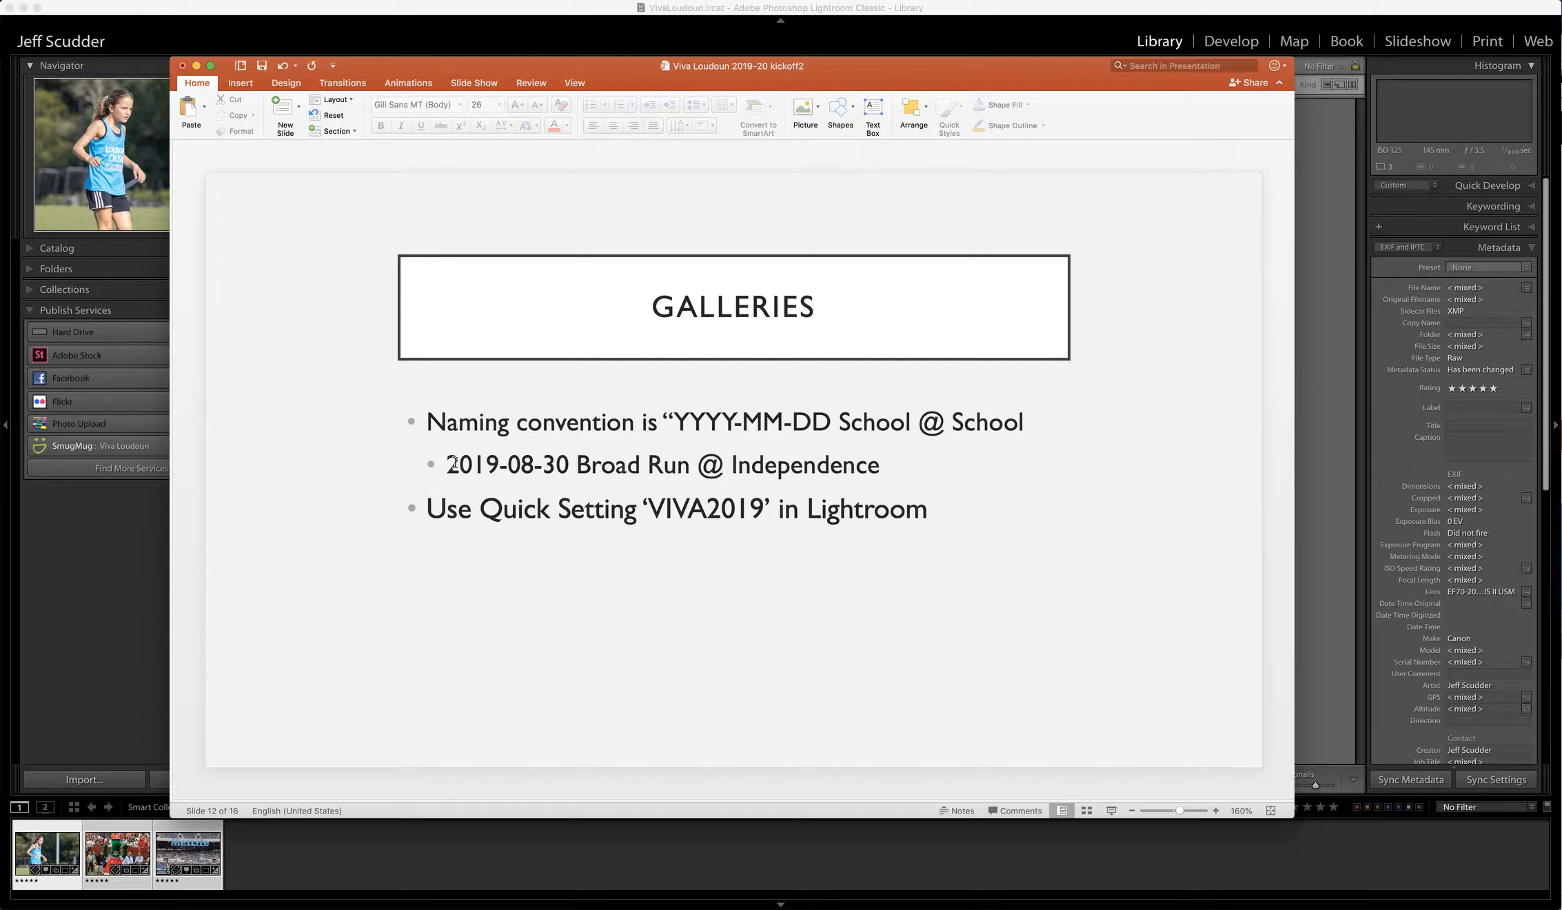
{"action": "left_click_drag", "start_coordinate": [451, 463], "coordinate": [858, 466]}
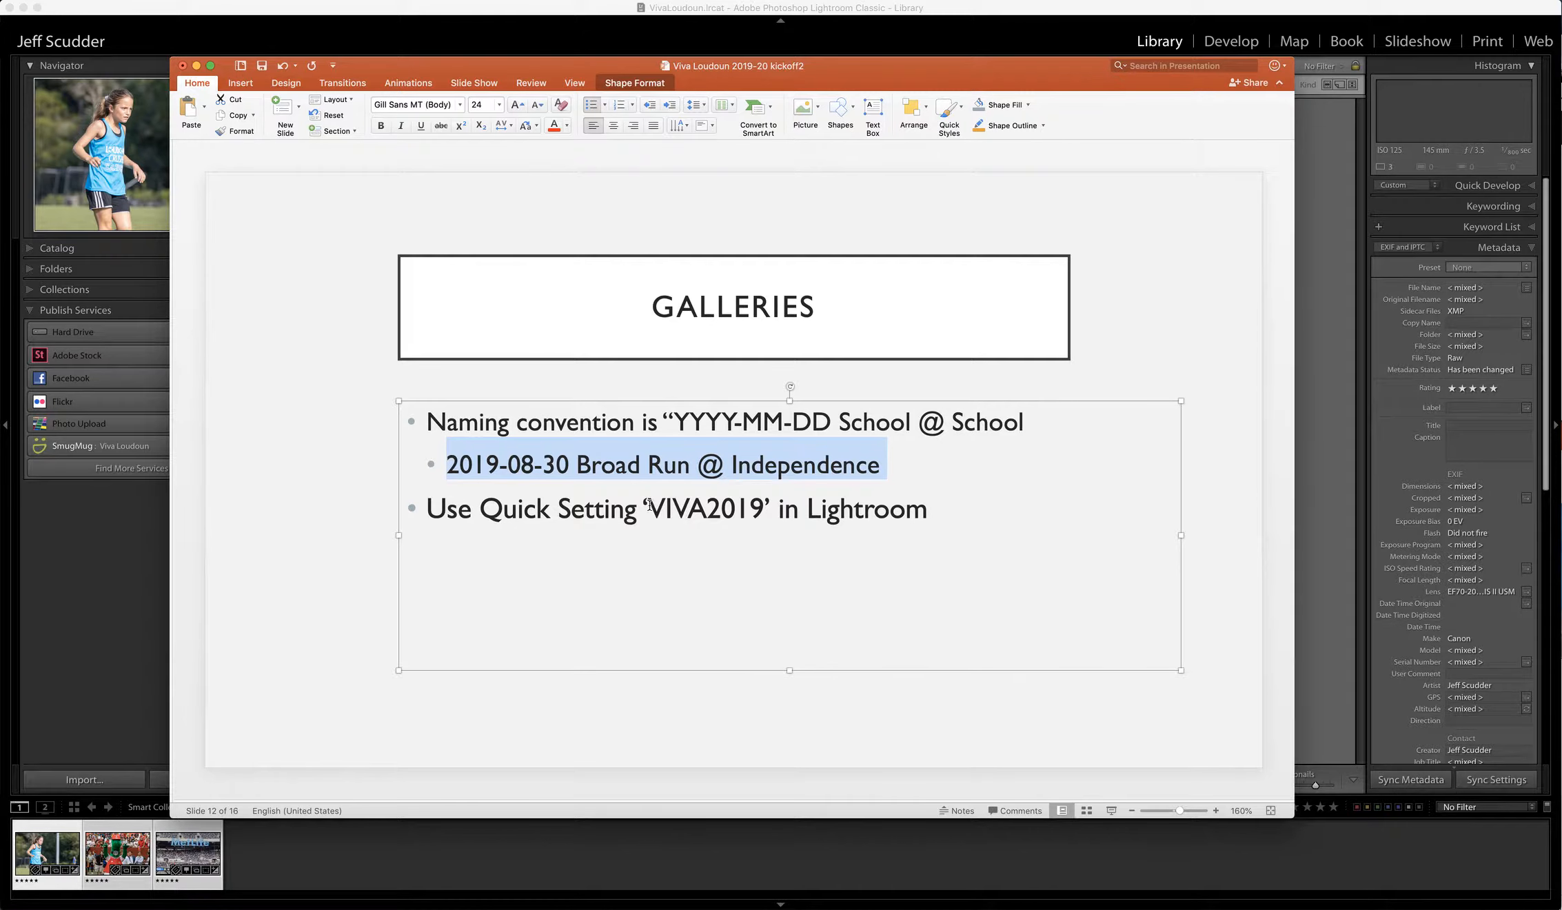
{"action": "left_click_drag", "start_coordinate": [646, 507], "coordinate": [762, 504]}
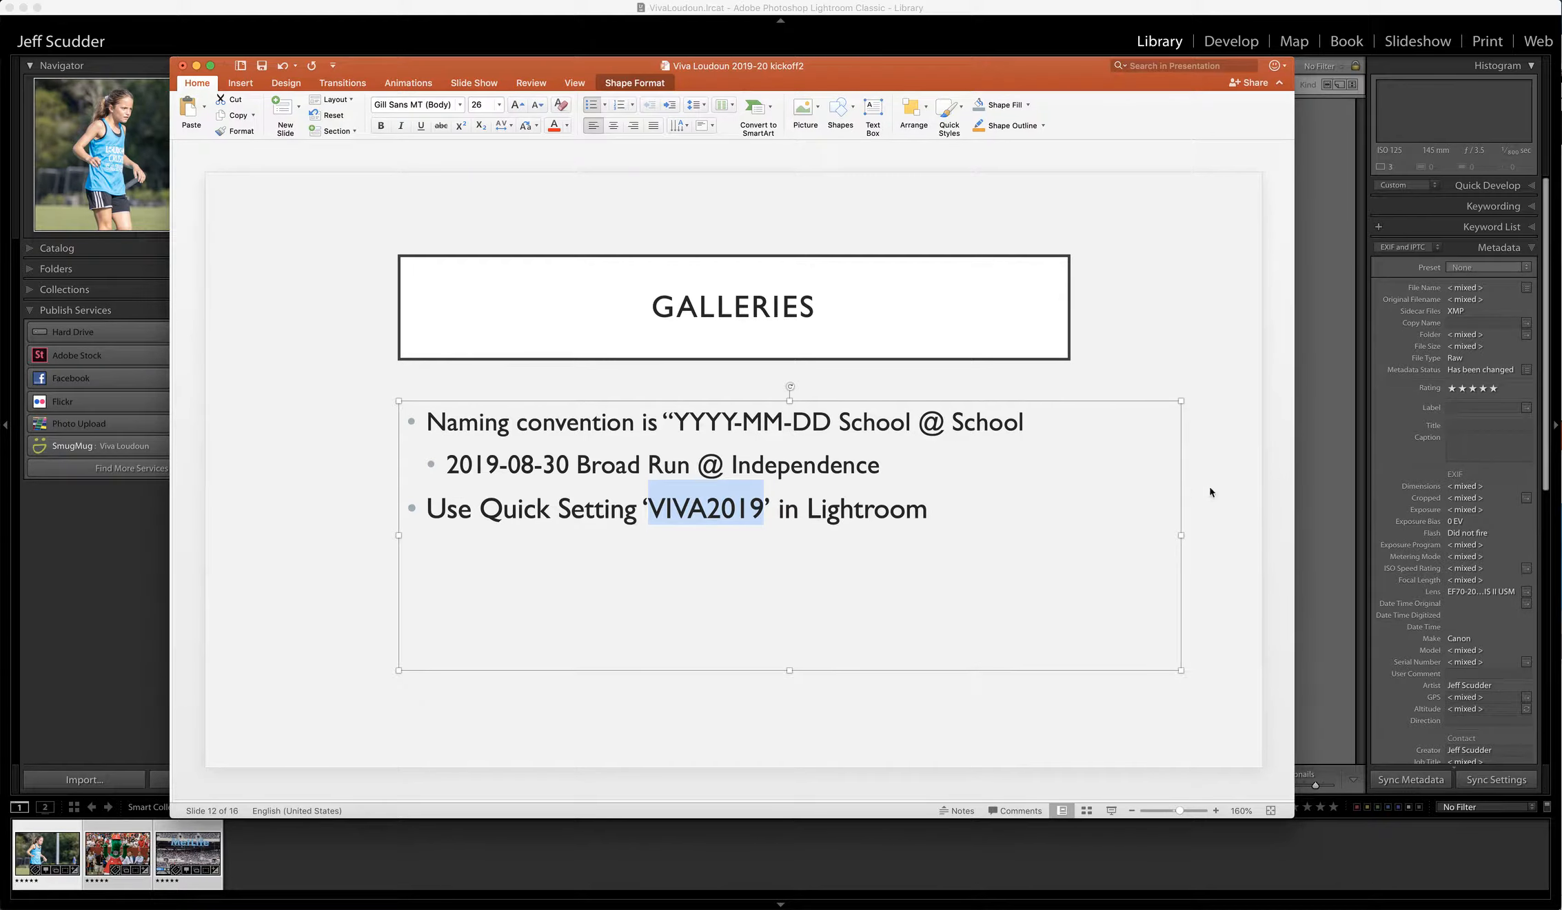
{"action": "left_click", "coordinate": [1311, 490]}
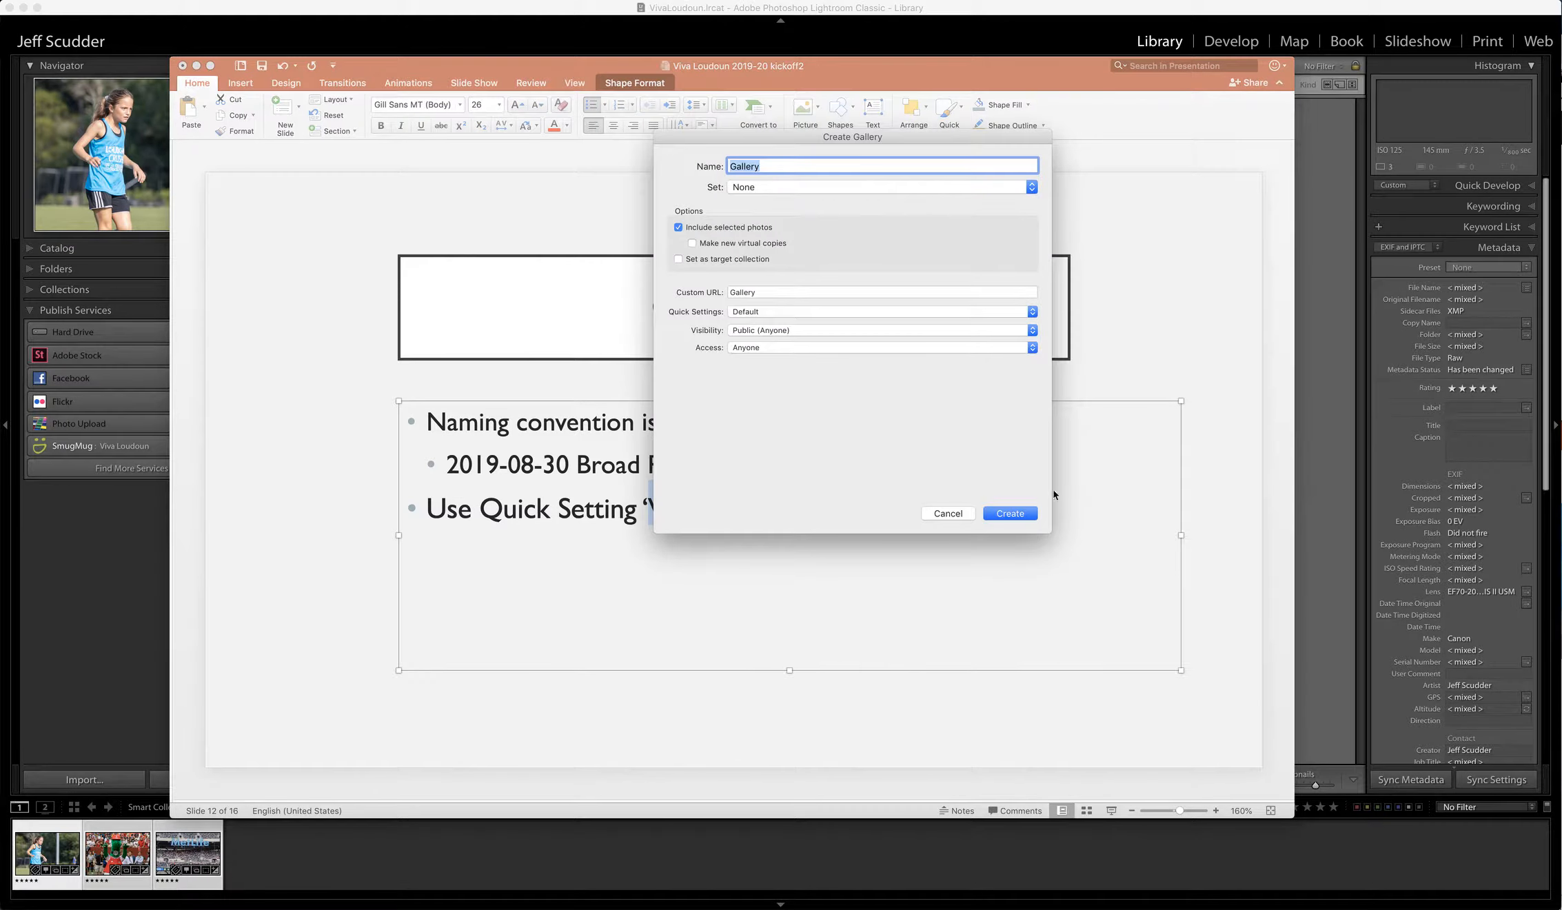
- Discard the earlier form and start a new SmugMug gallery named '2019-08-11 Broad Run @ Dominion'
{"action": "left_click", "coordinate": [947, 513]}
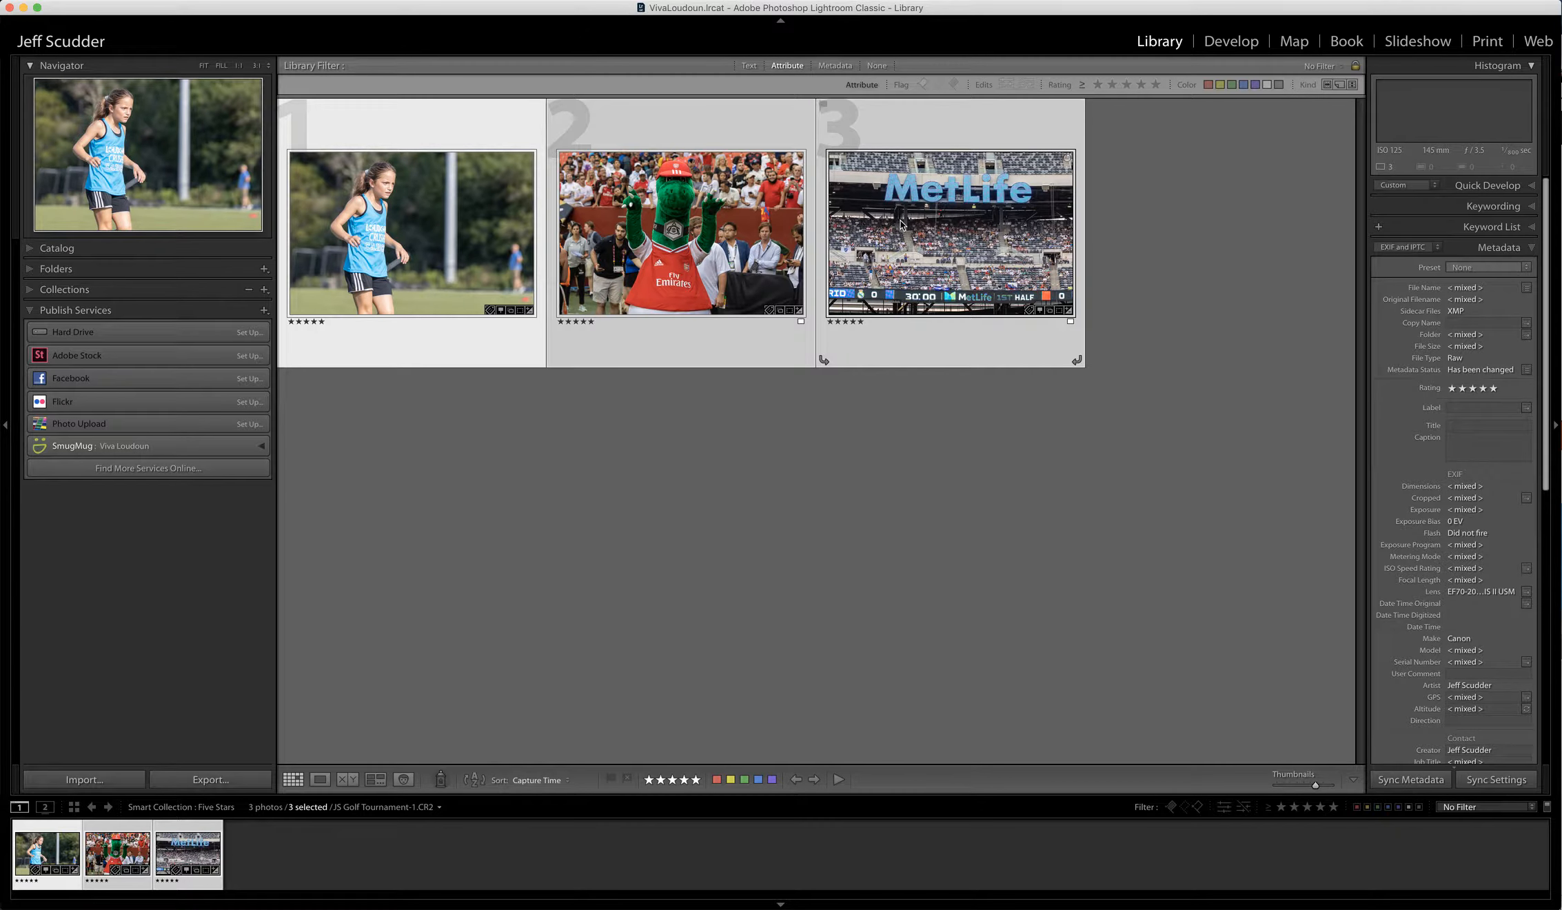
{"action": "right_click", "coordinate": [113, 453]}
{"action": "left_click", "coordinate": [145, 497]}
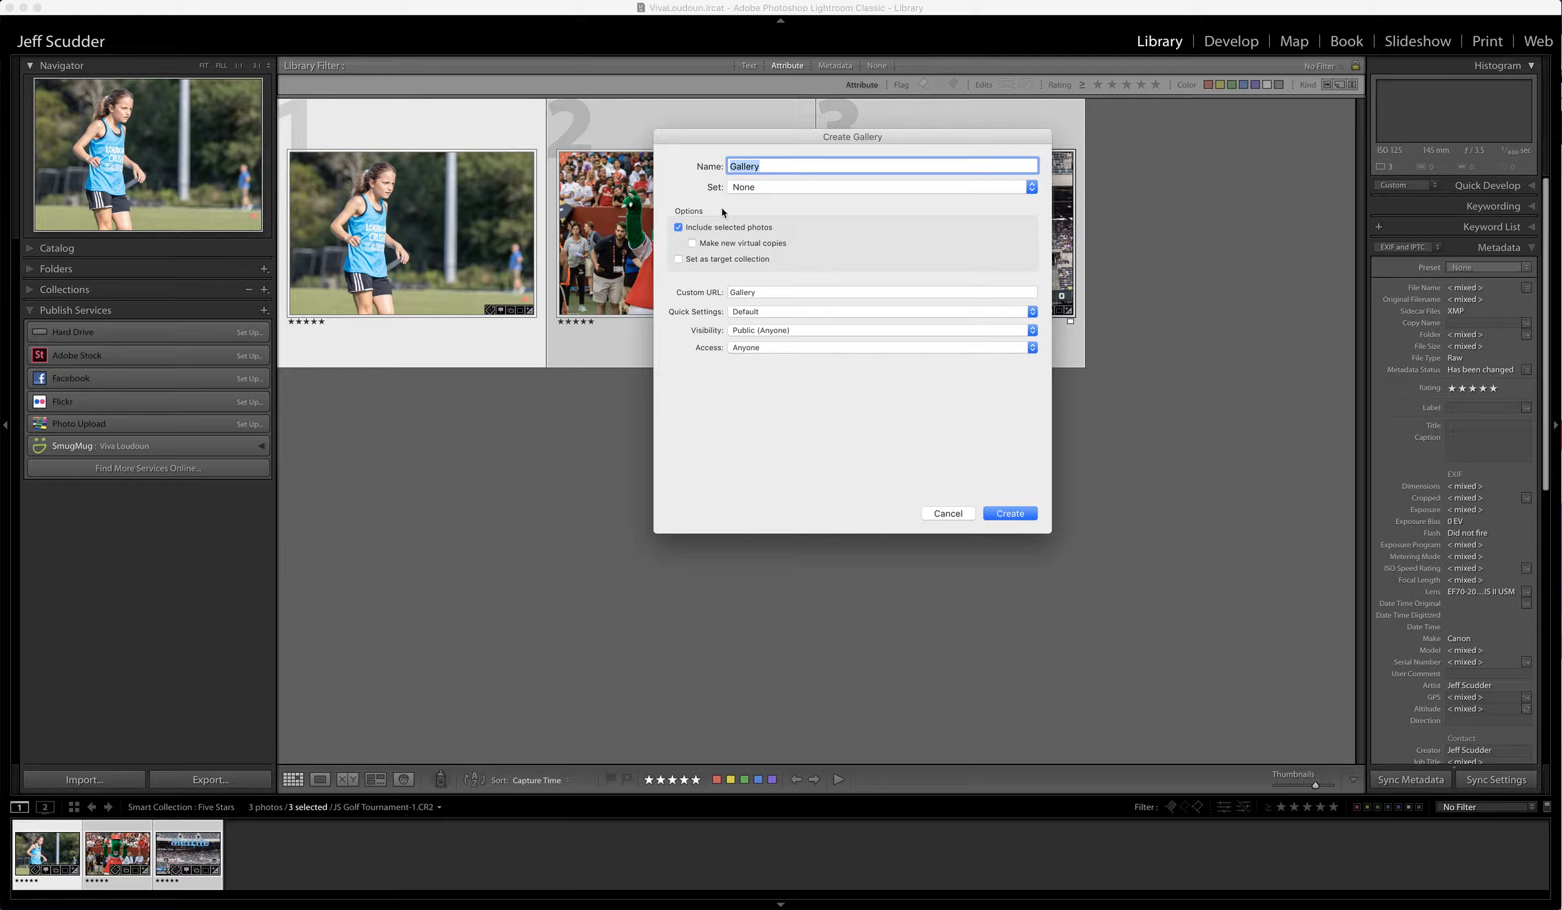
{"action": "type", "text": "2019-08-11 Broad Run @ D"}
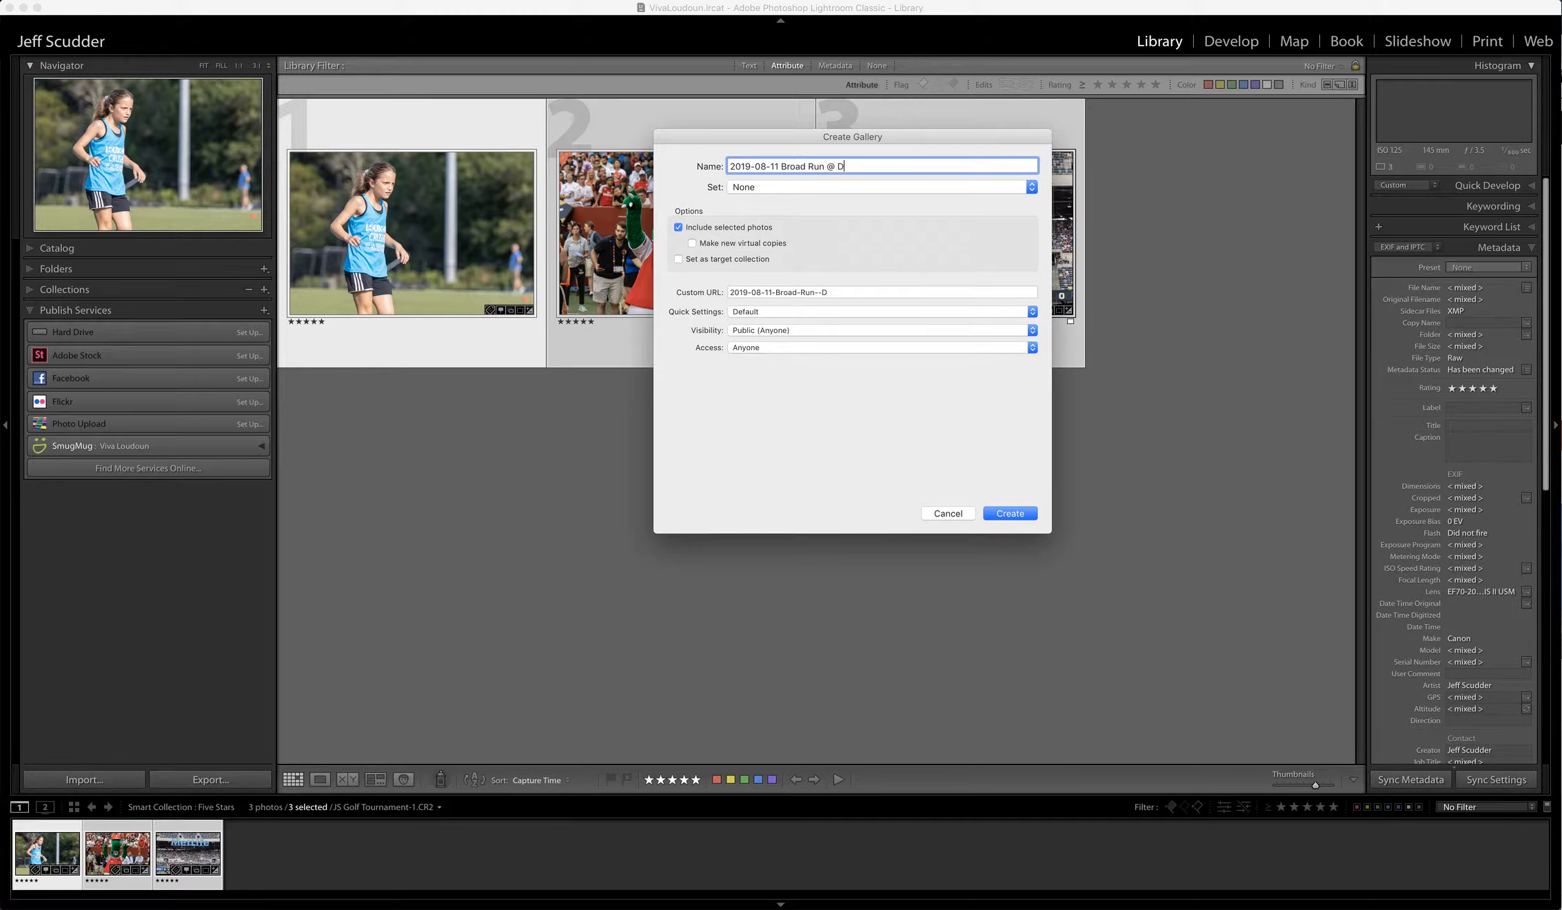
{"action": "type", "text": "ominion"}
- File the new gallery under the Soccer set
{"action": "left_click", "coordinate": [789, 190]}
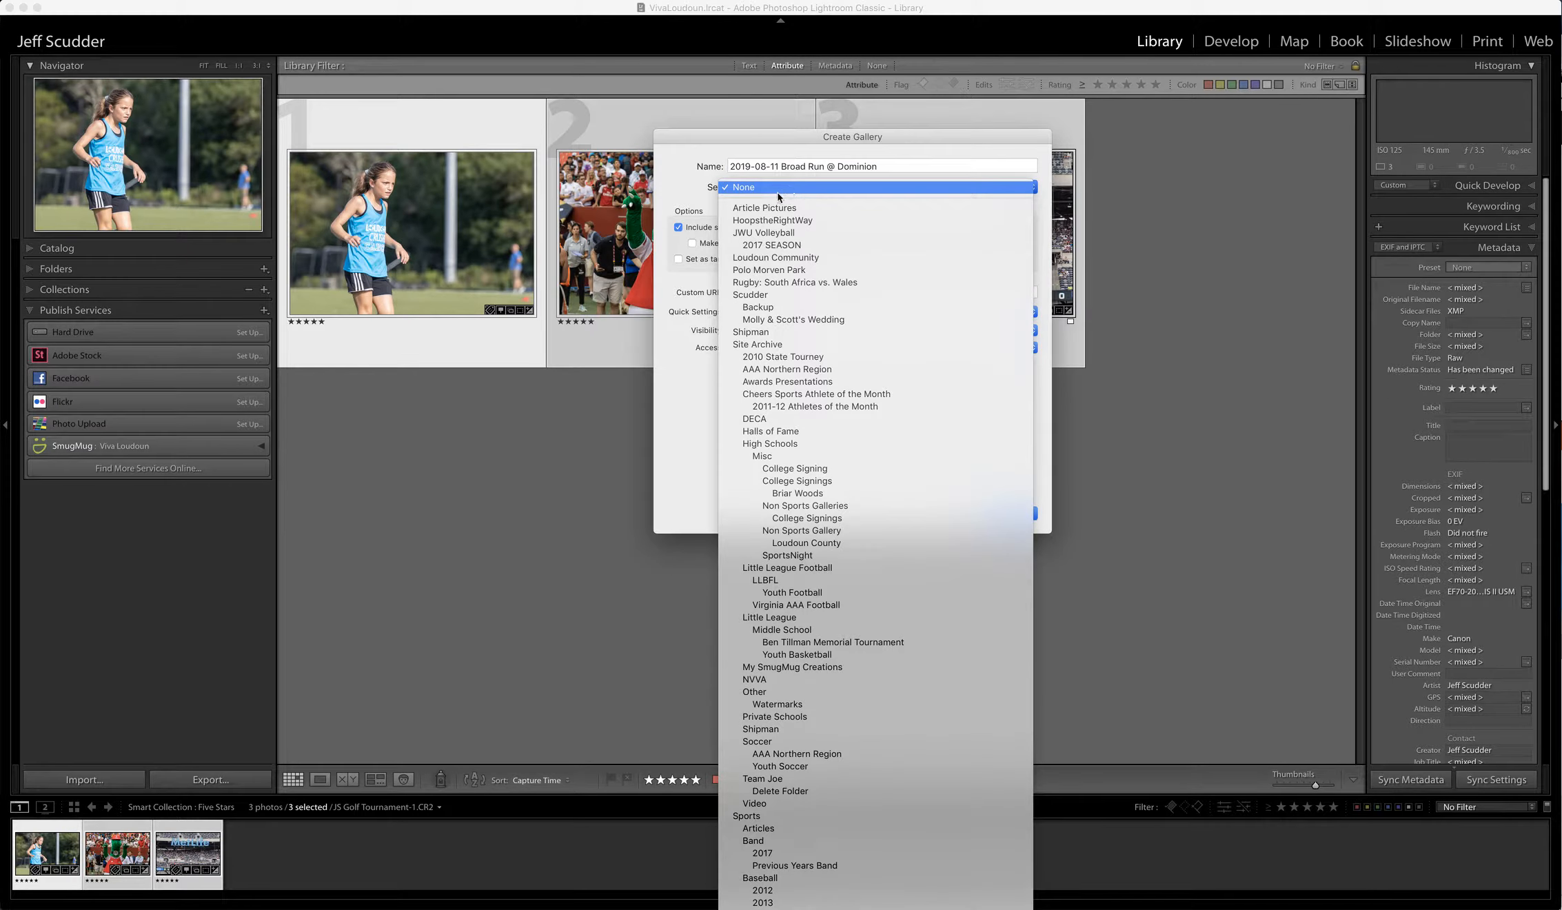
{"action": "left_click", "coordinate": [745, 189]}
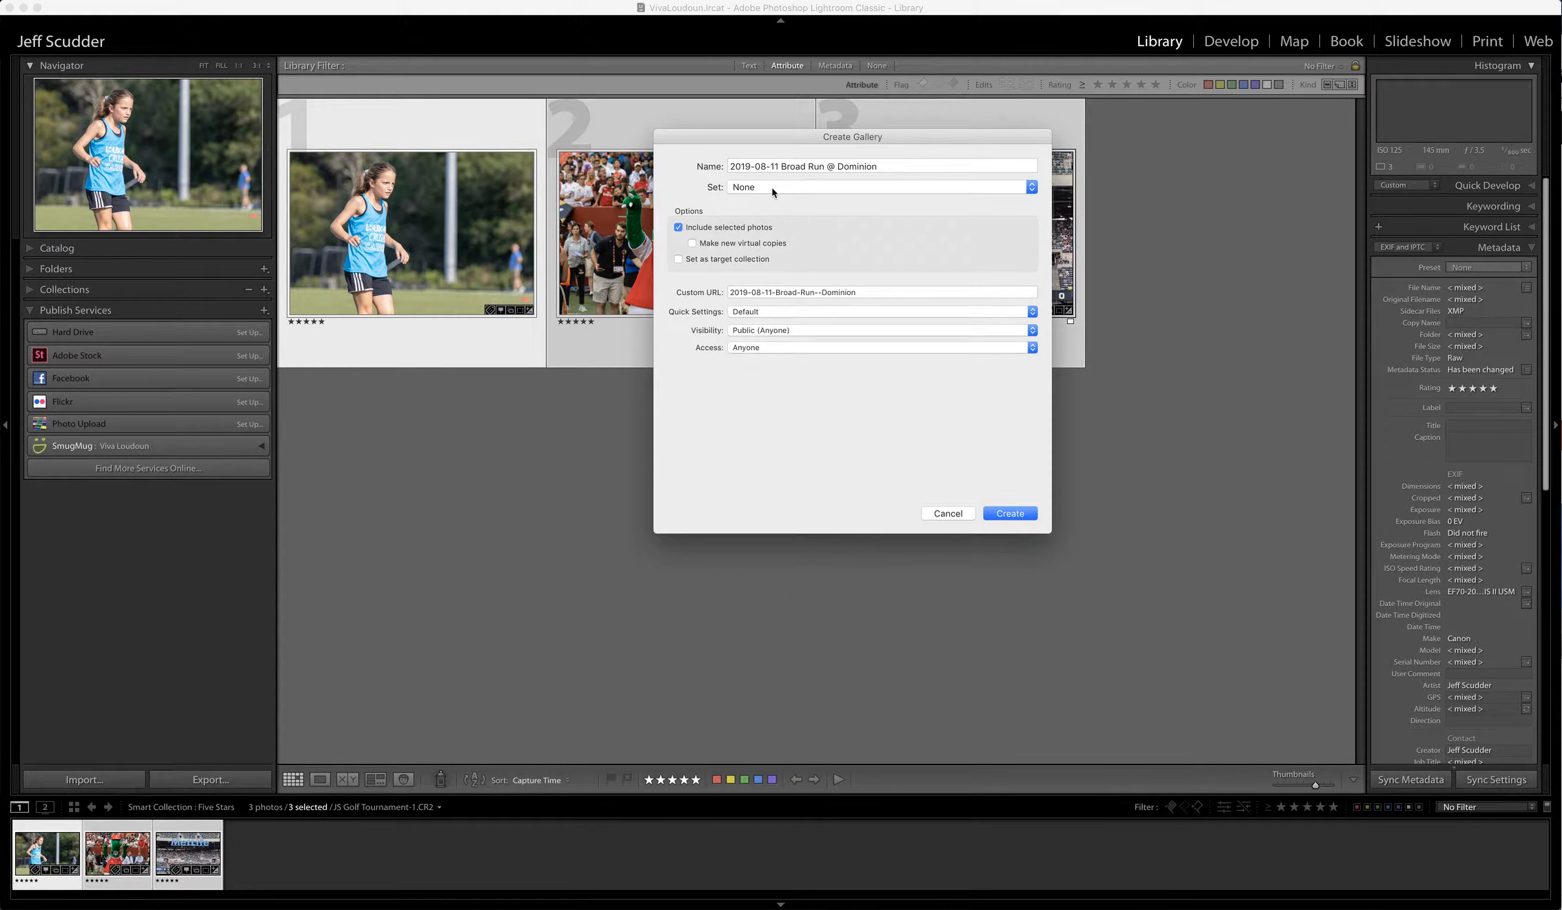
{"action": "left_click", "coordinate": [773, 191]}
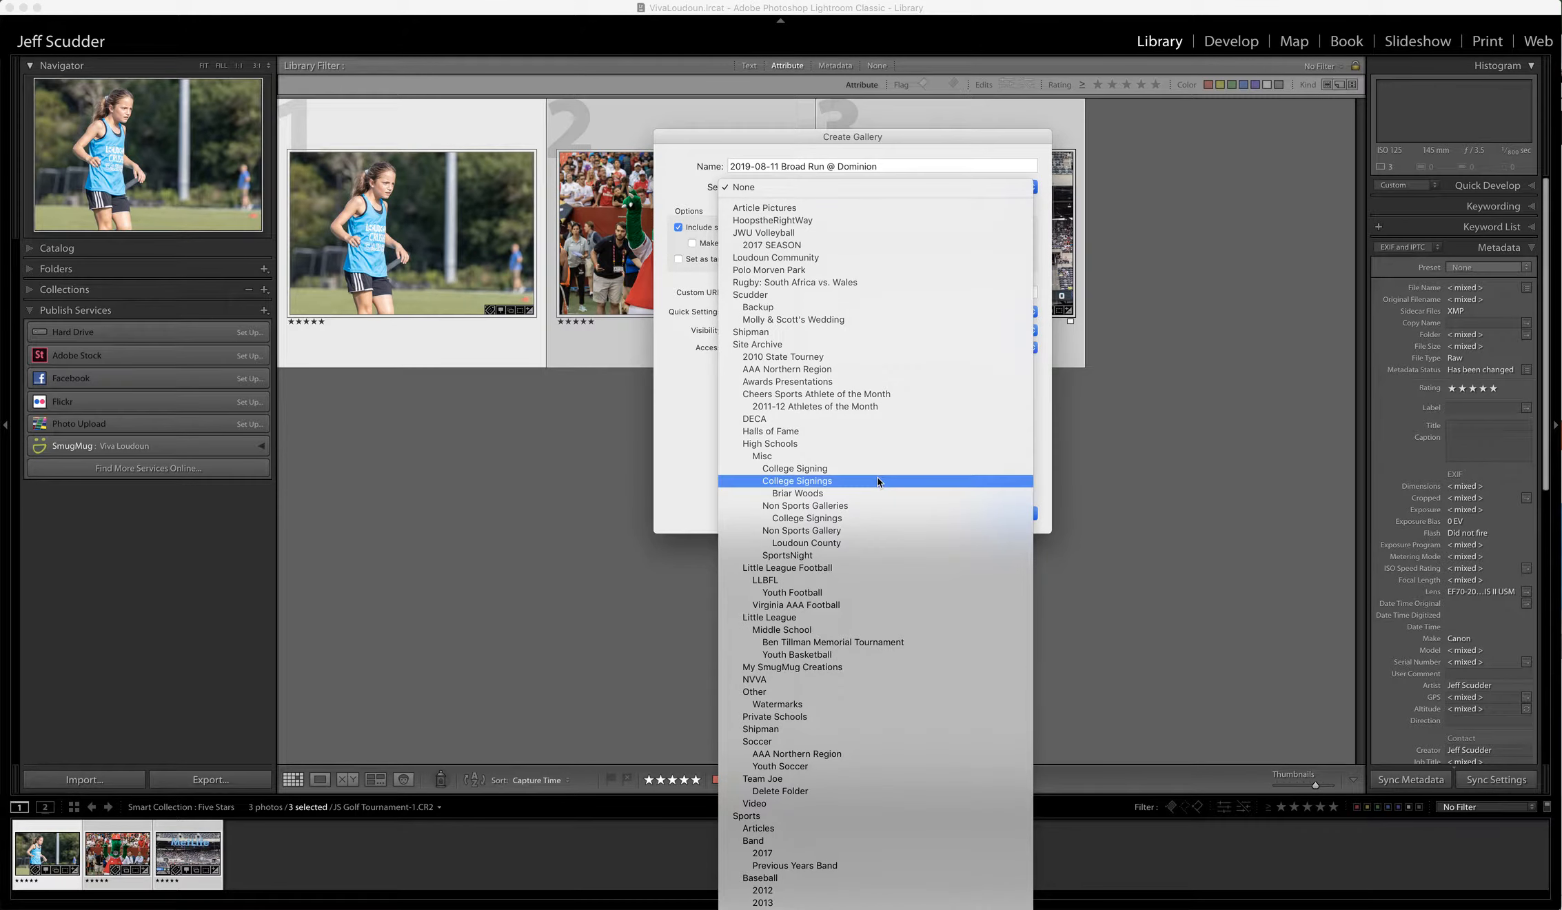
{"action": "scroll", "coordinate": [877, 481], "scroll_direction": "down", "scroll_amount": 3}
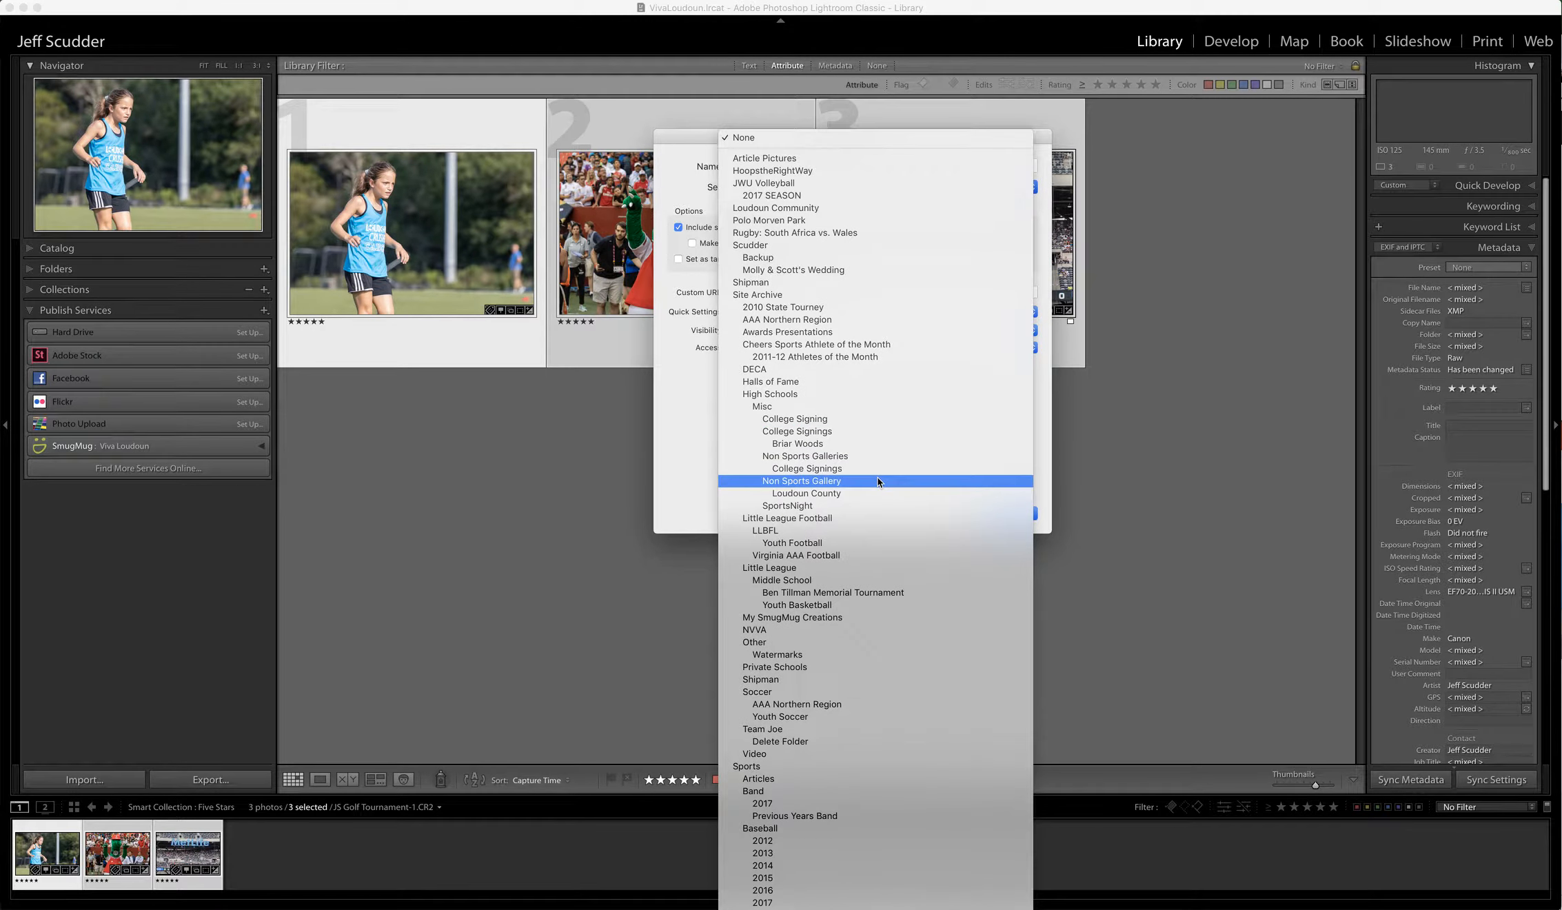
{"action": "scroll", "coordinate": [878, 481], "scroll_direction": "down", "scroll_amount": 2}
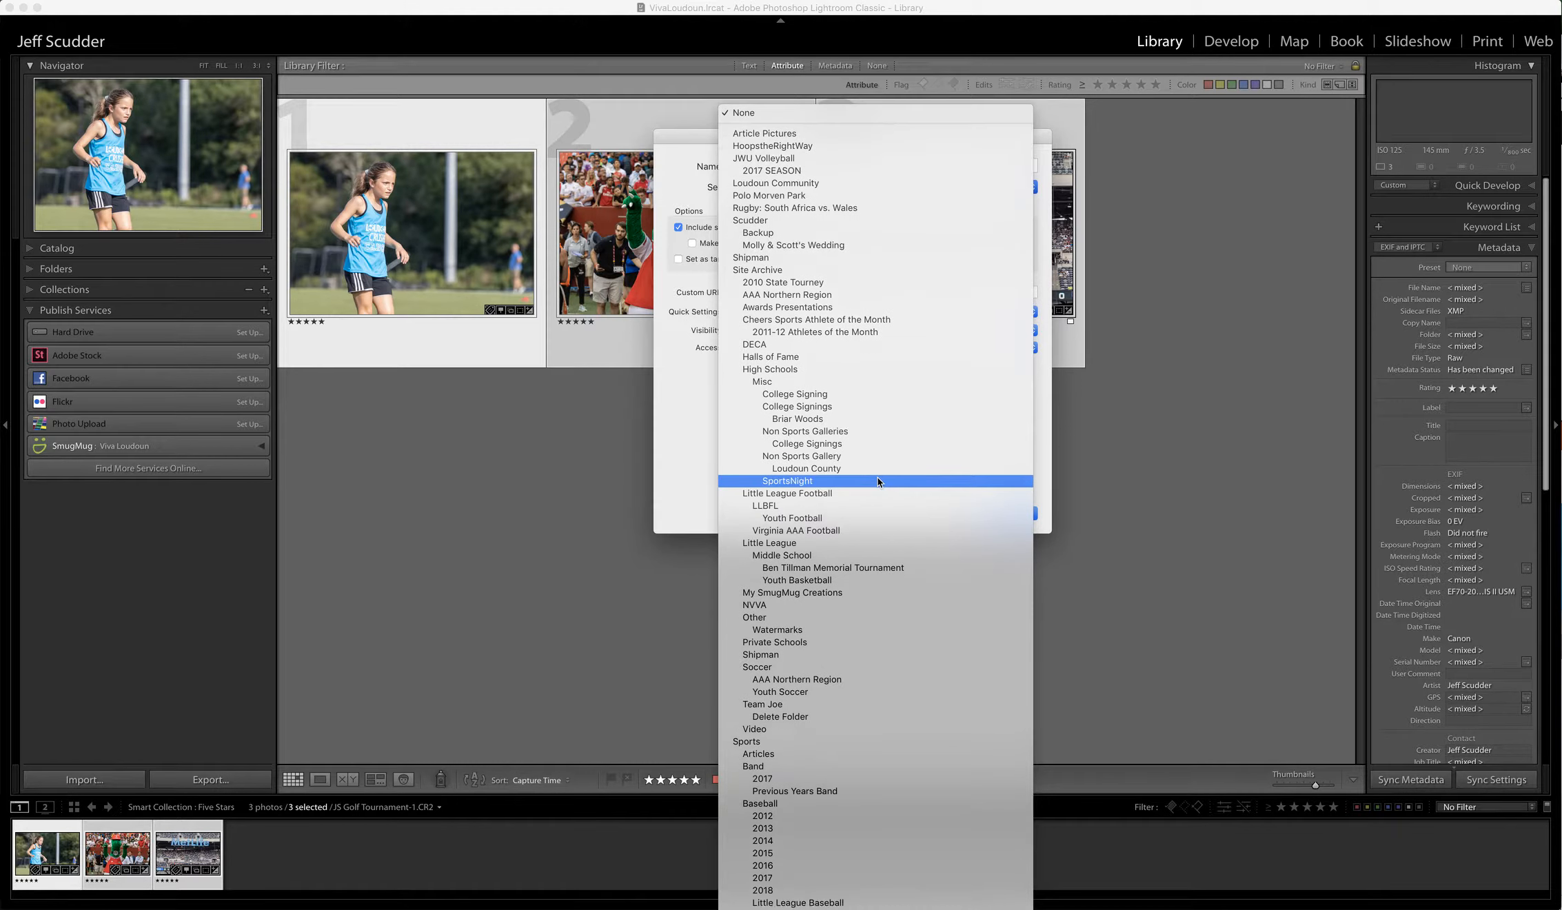
{"action": "scroll", "coordinate": [877, 481], "scroll_direction": "down", "scroll_amount": 20}
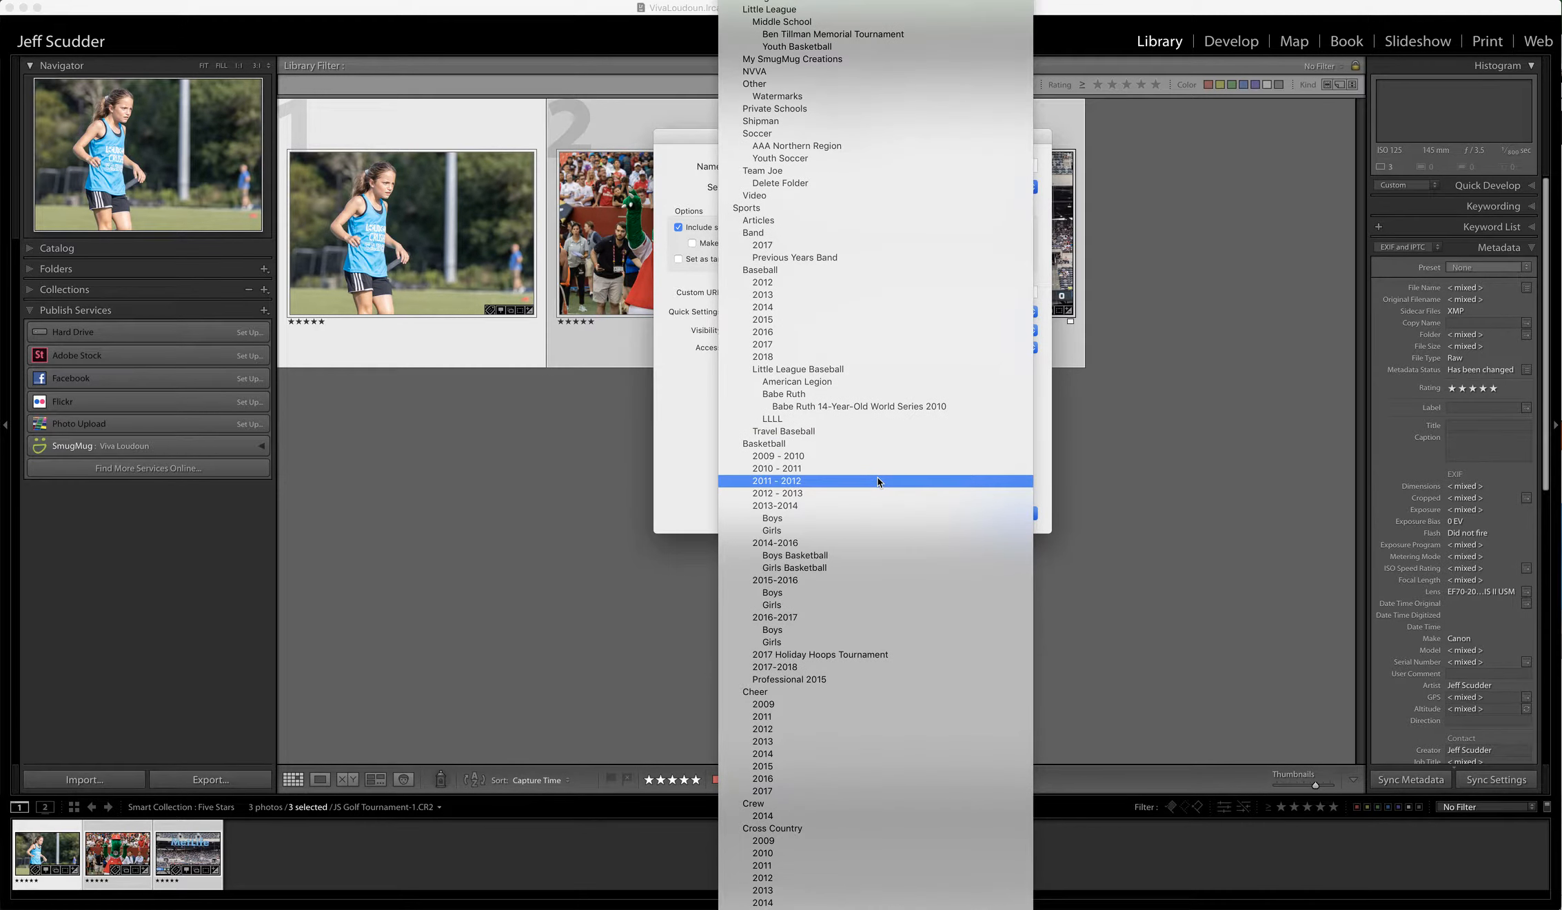
{"action": "left_click", "coordinate": [758, 209]}
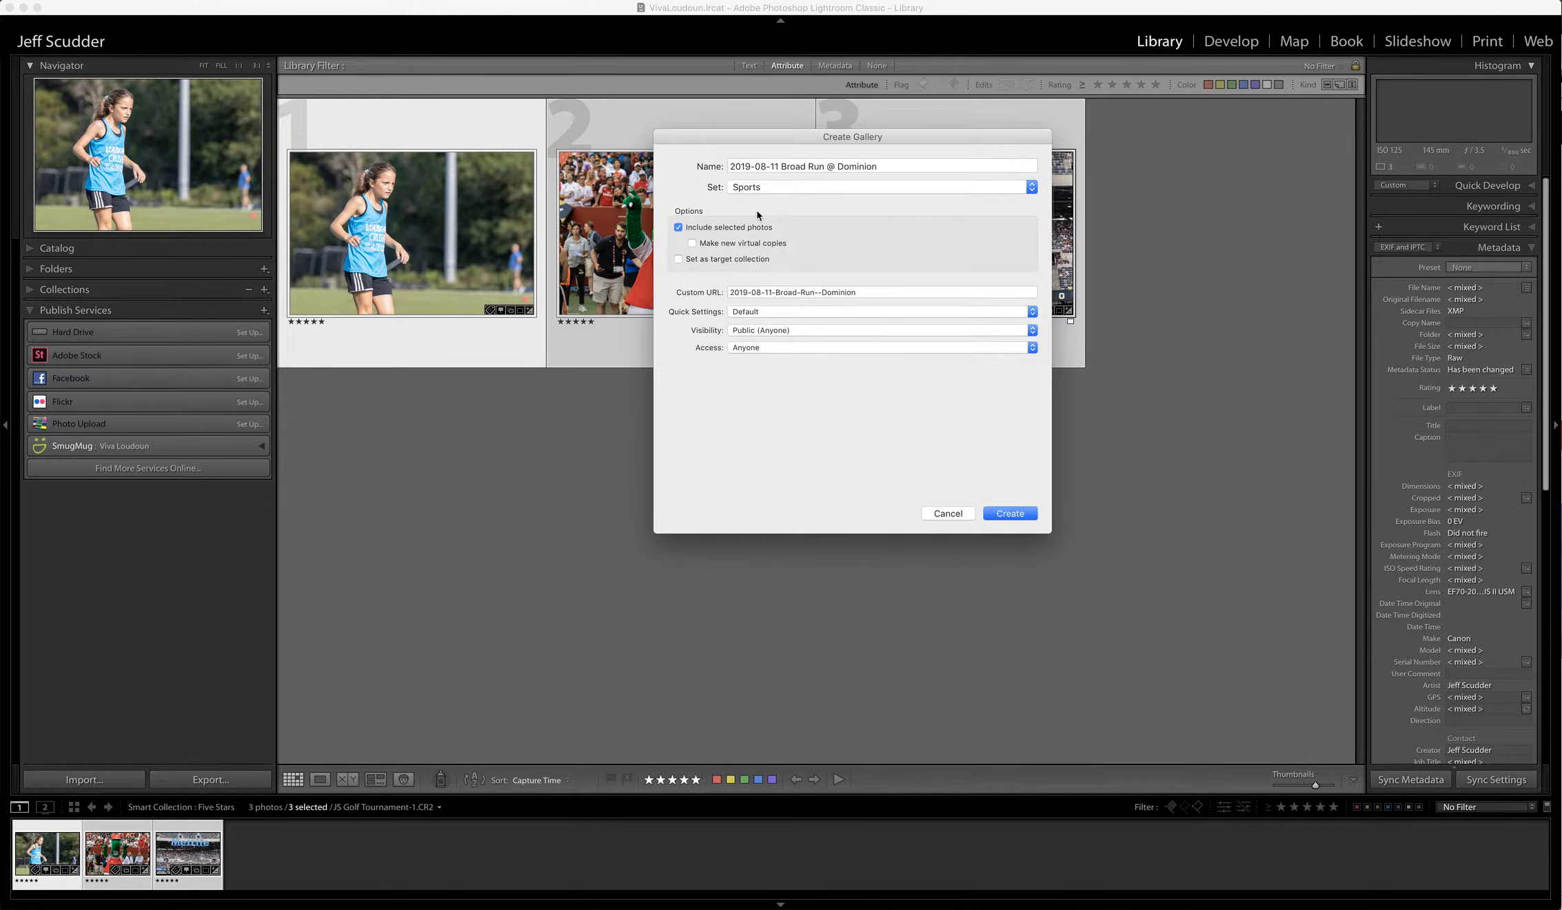
{"action": "left_click", "coordinate": [1034, 191]}
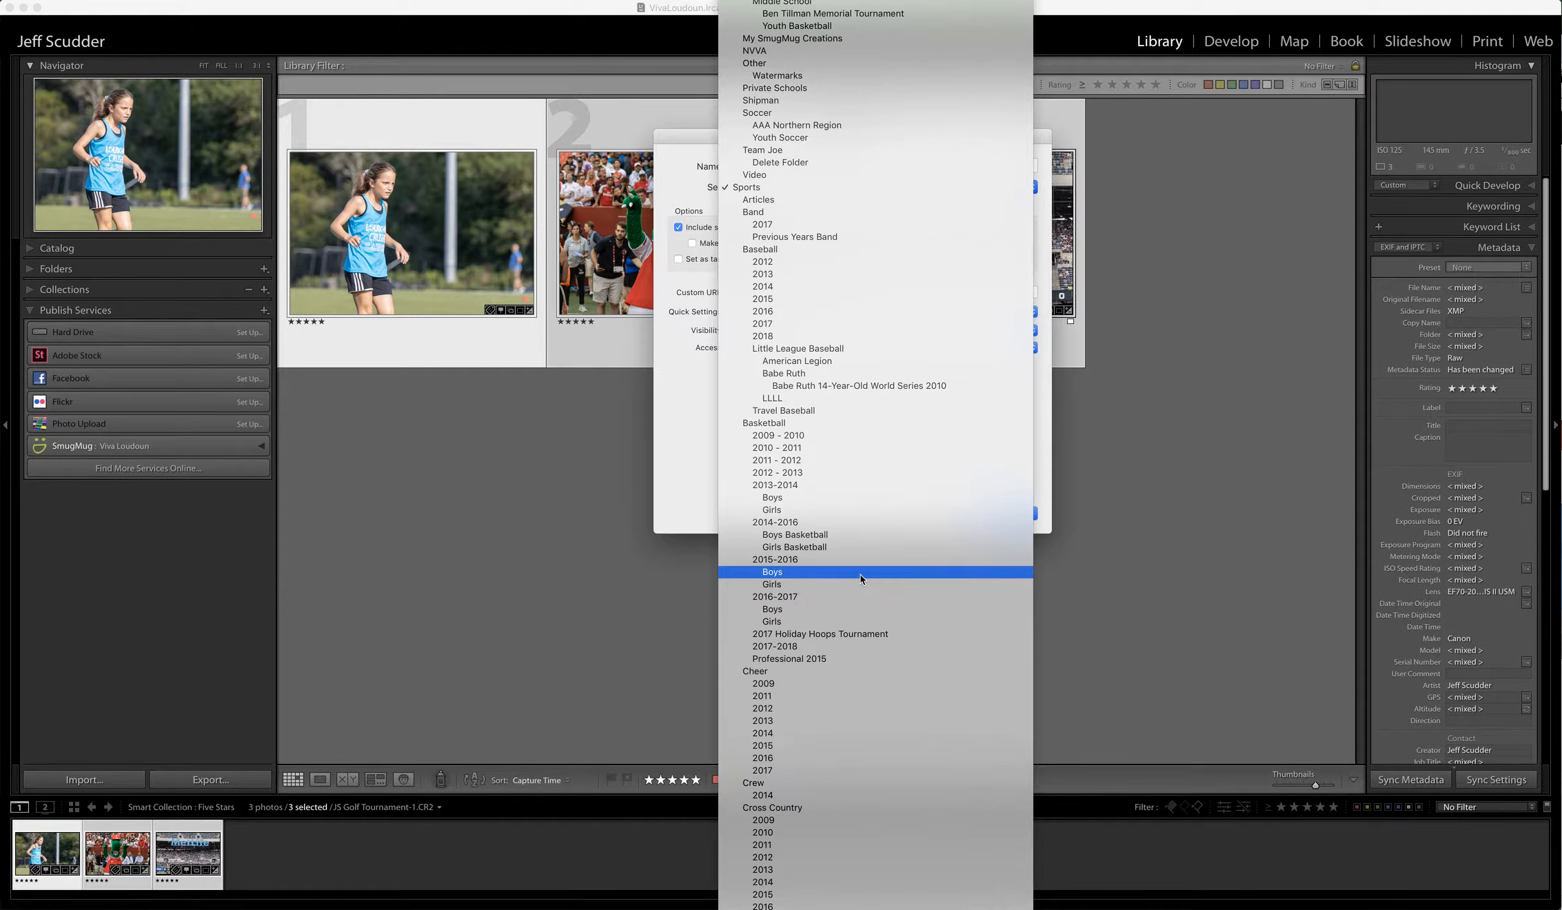
{"action": "scroll", "coordinate": [860, 575], "scroll_direction": "down", "scroll_amount": 5}
{"action": "scroll", "coordinate": [860, 574], "scroll_direction": "down", "scroll_amount": 9}
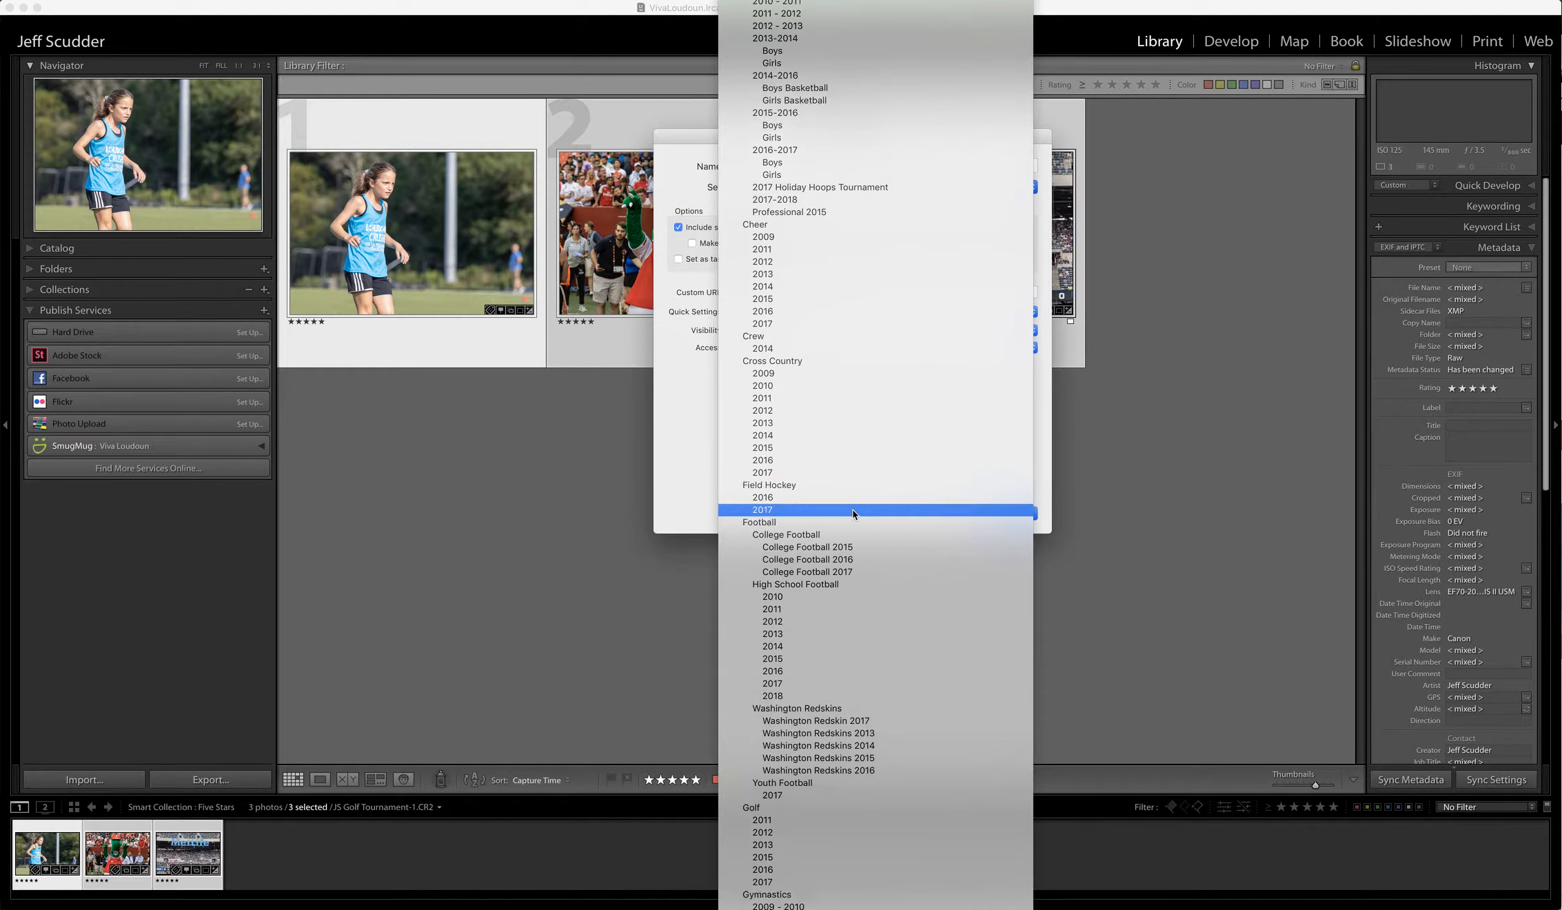
{"action": "scroll", "coordinate": [853, 509], "scroll_direction": "down", "scroll_amount": 14}
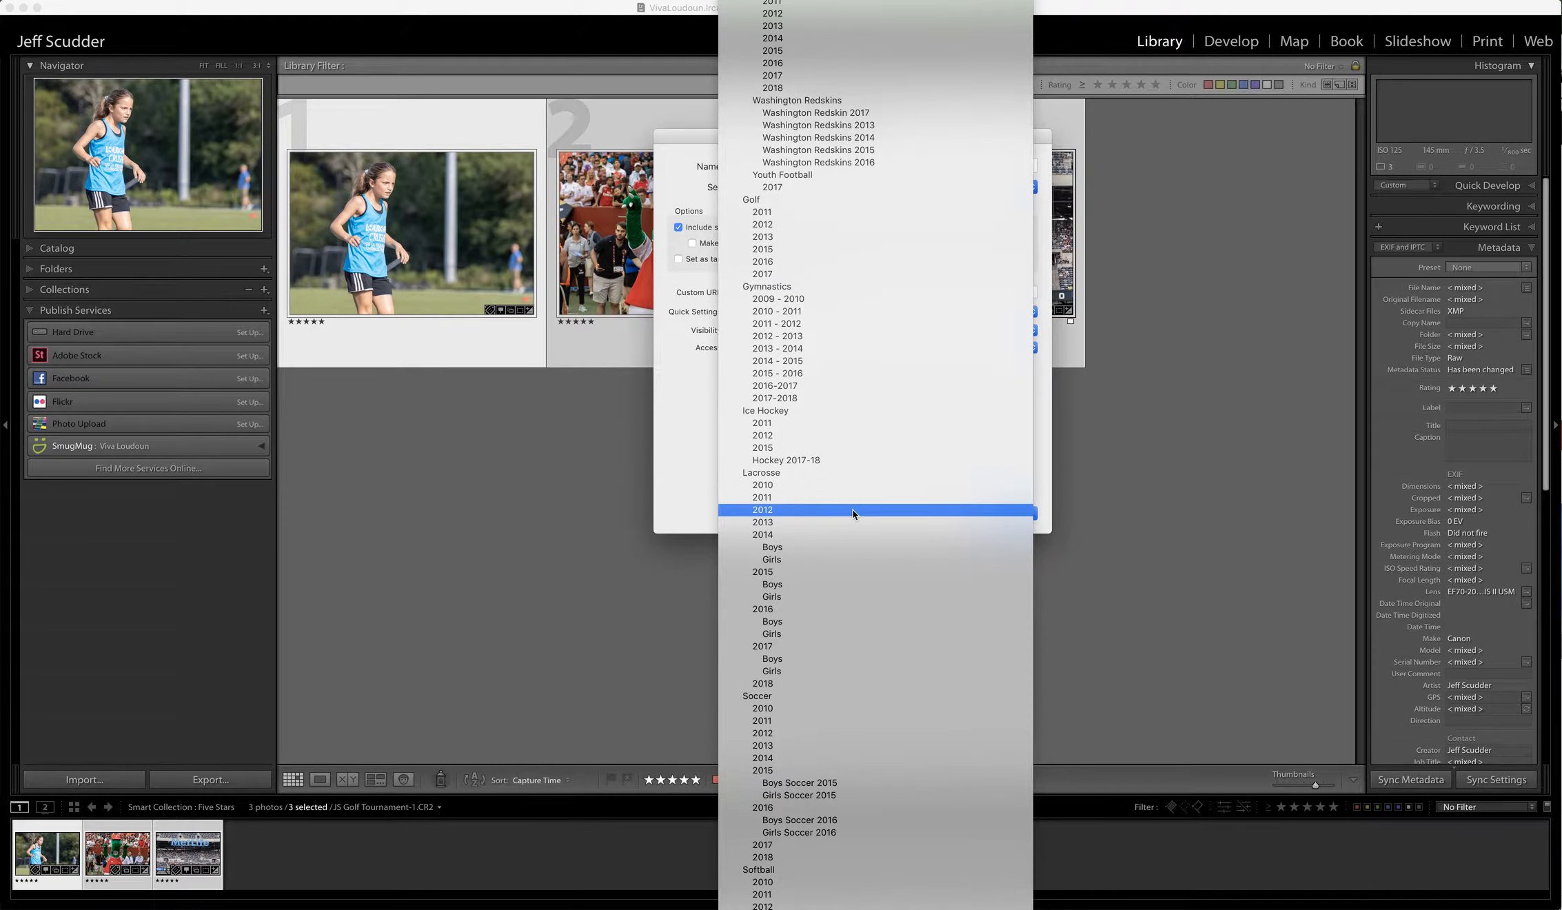
{"action": "scroll", "coordinate": [852, 510], "scroll_direction": "down", "scroll_amount": 1}
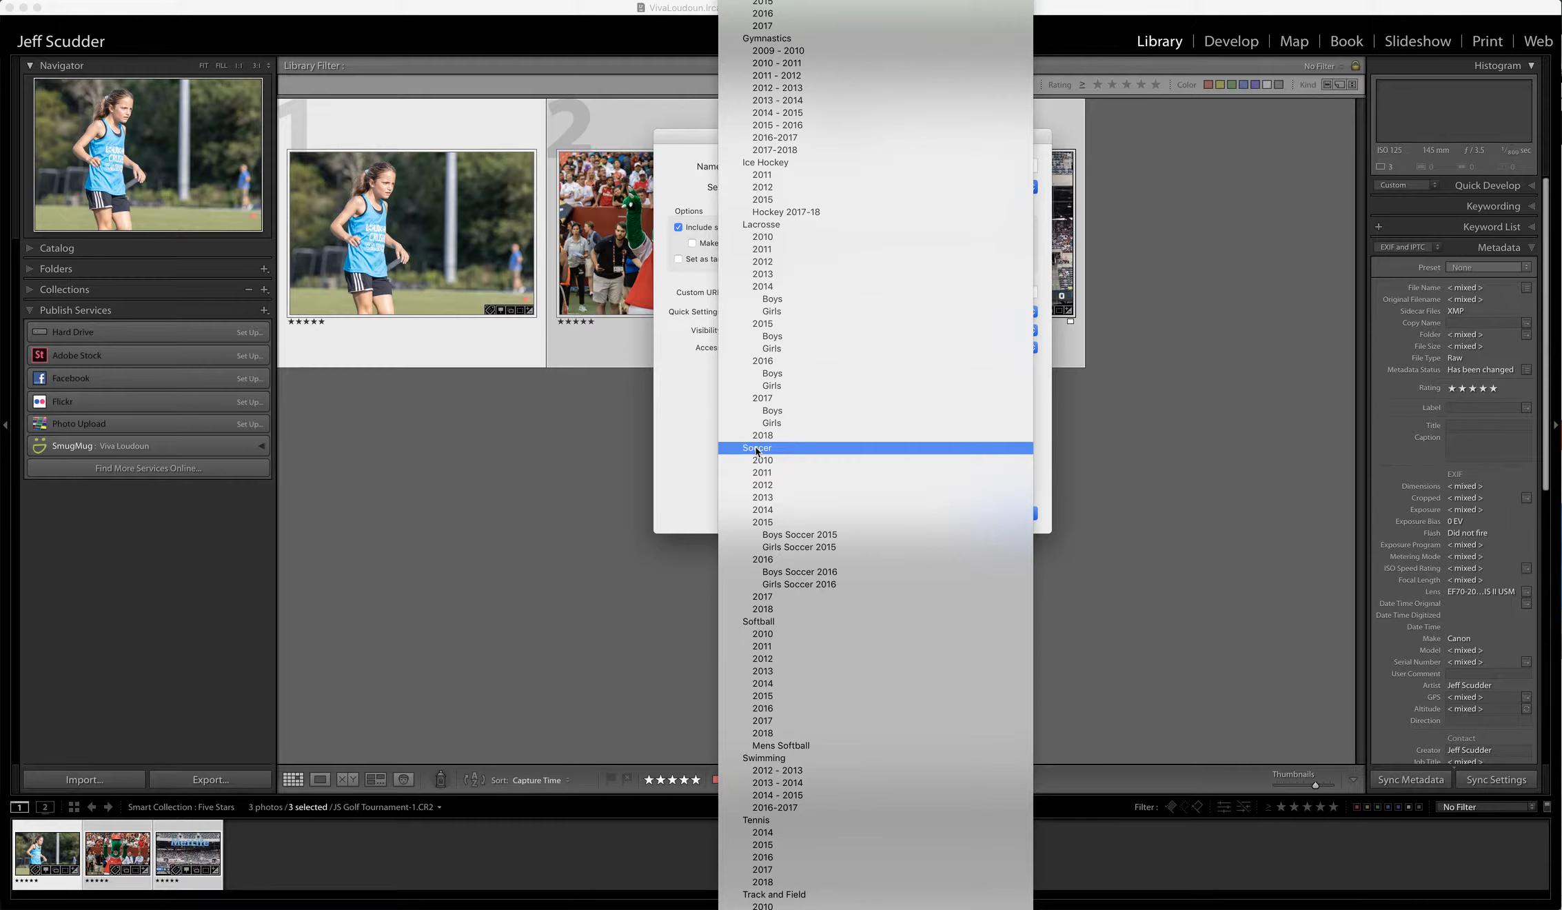
{"action": "left_click", "coordinate": [757, 449]}
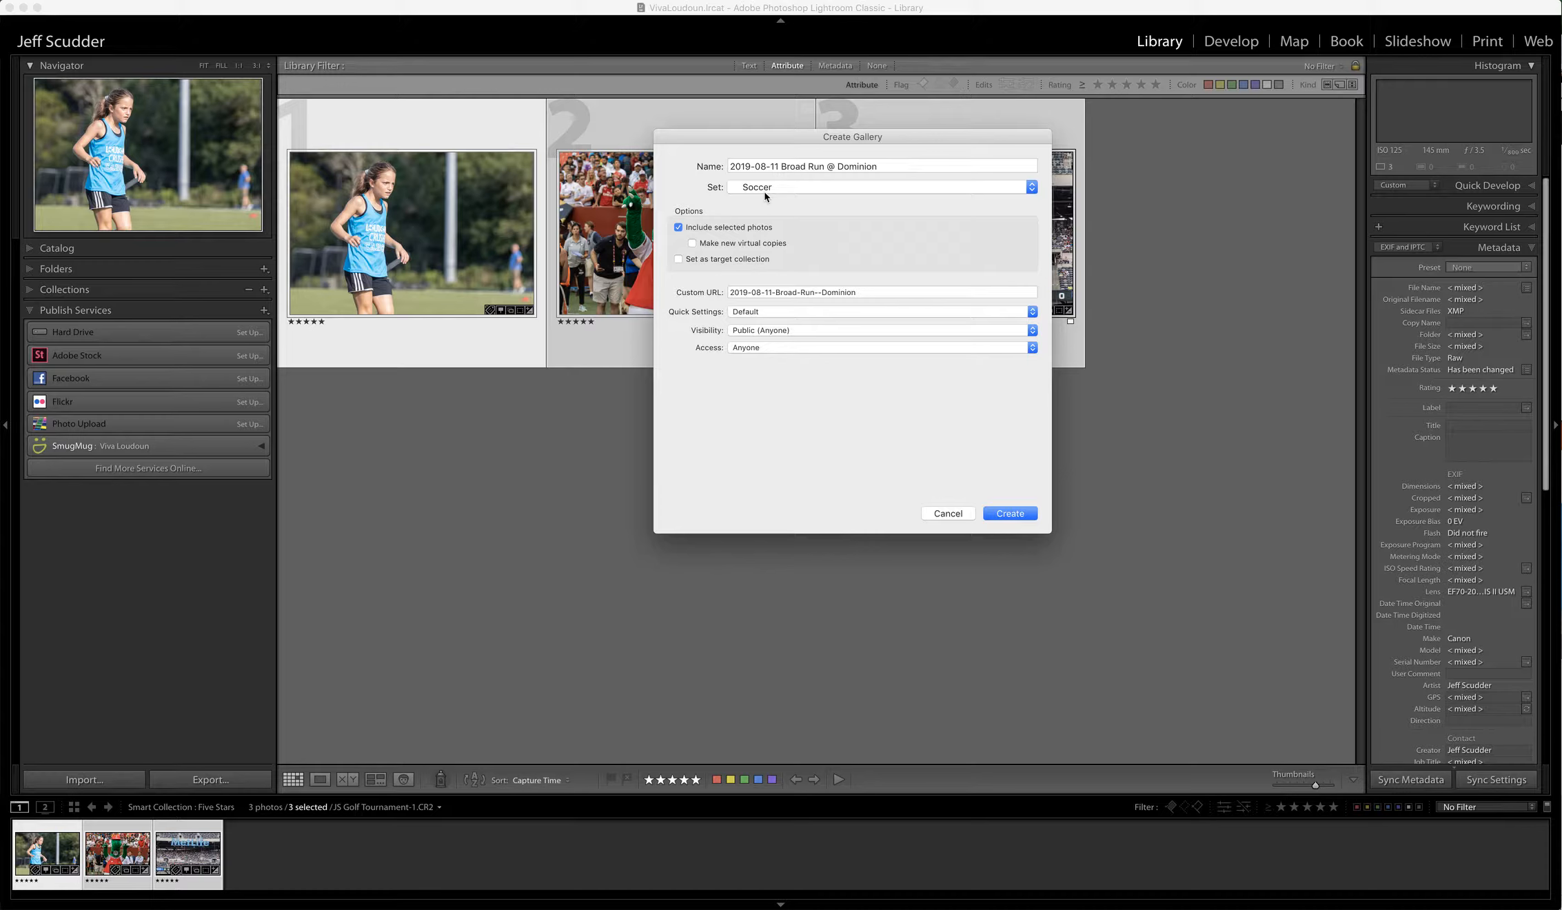
- Apply the Viva2019 quick settings preset and create the gallery
{"action": "left_click", "coordinate": [772, 314]}
{"action": "left_click", "coordinate": [770, 332]}
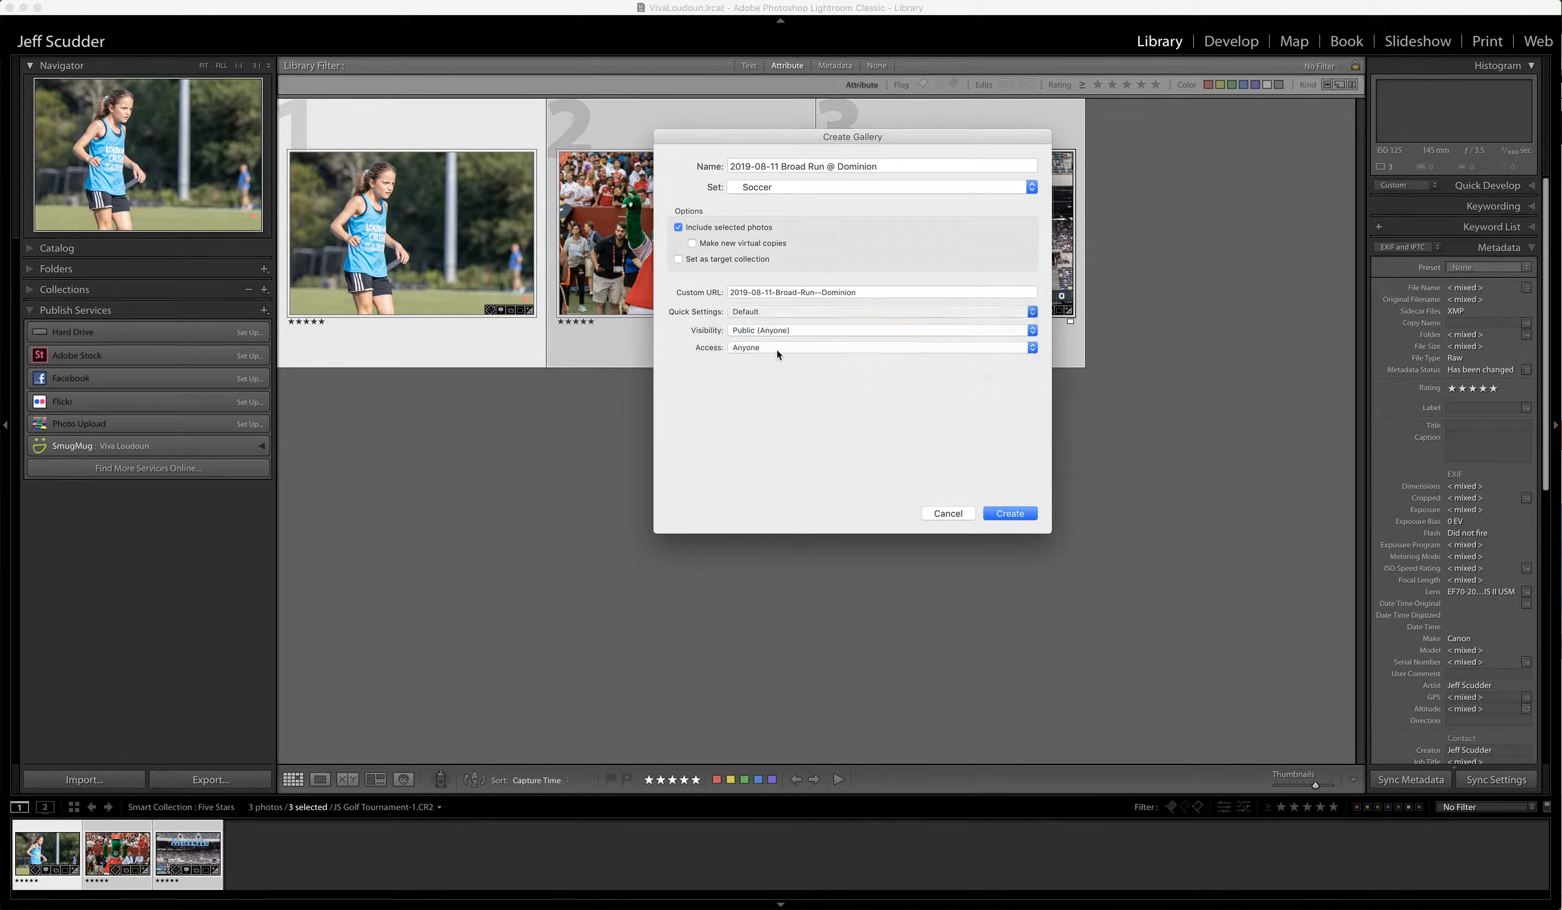
{"action": "left_click", "coordinate": [1011, 514]}
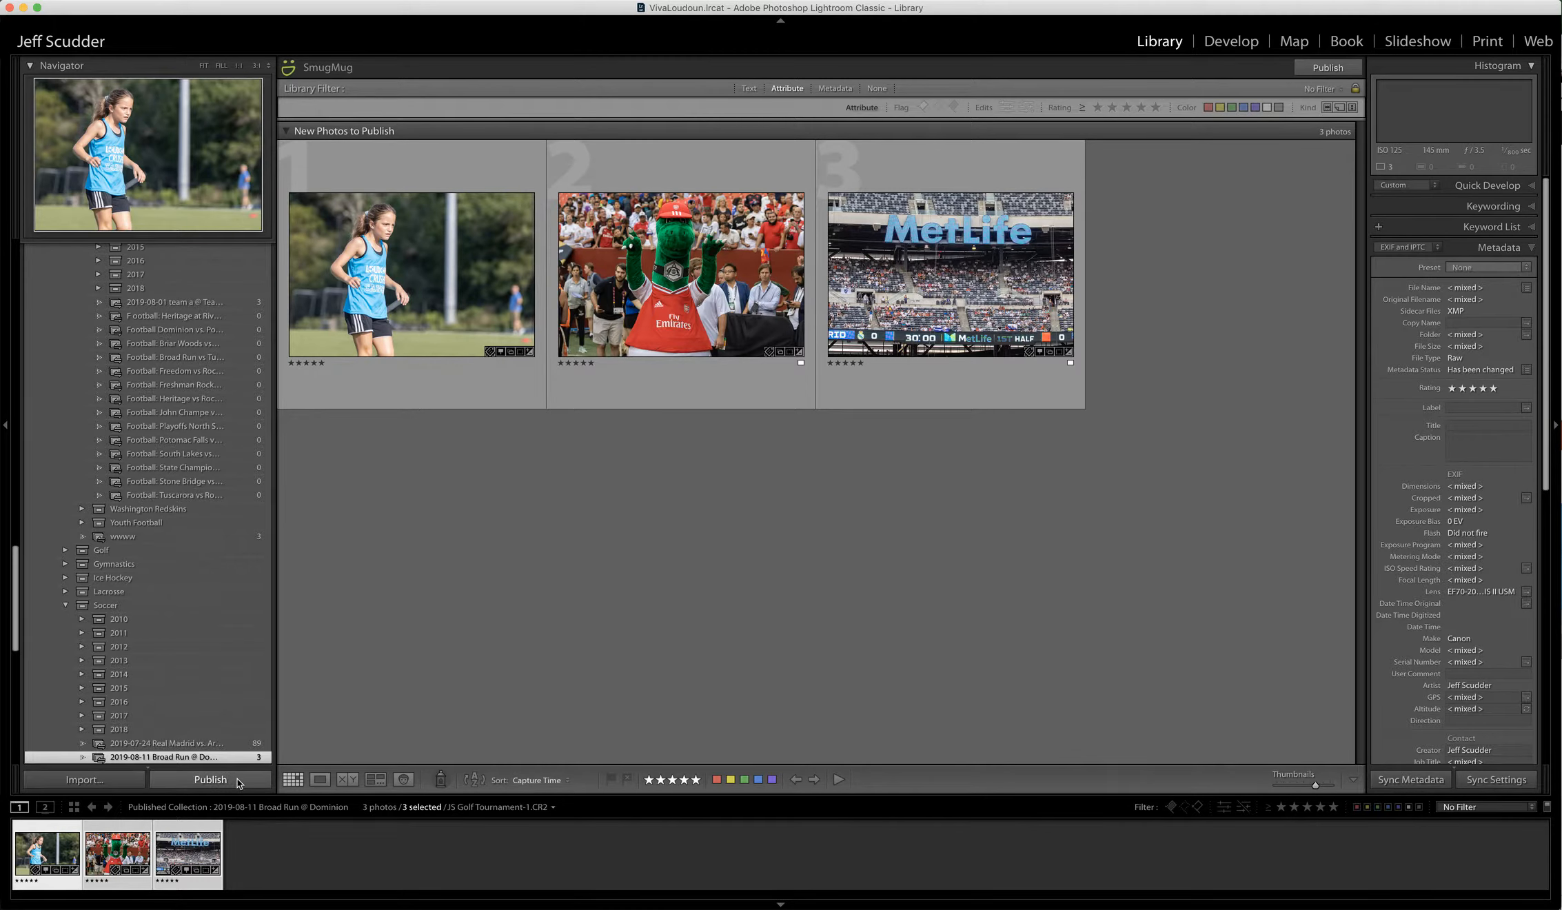
- Publish the three photos to the SmugMug gallery, then switch to Chrome
{"action": "left_click", "coordinate": [238, 782]}
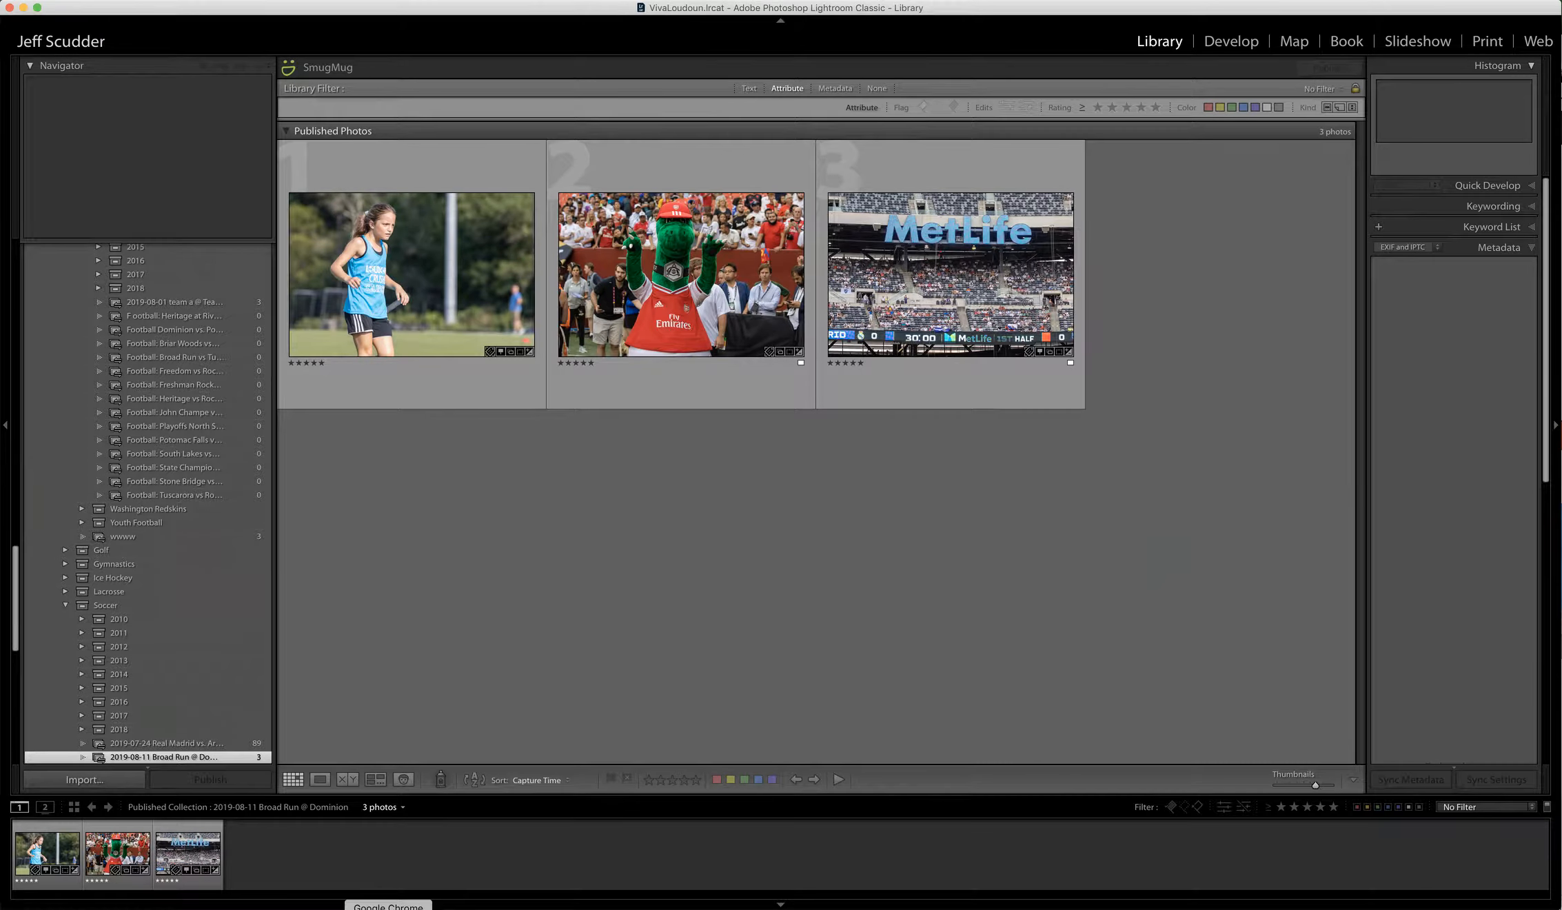
{"action": "left_click", "coordinate": [388, 907]}
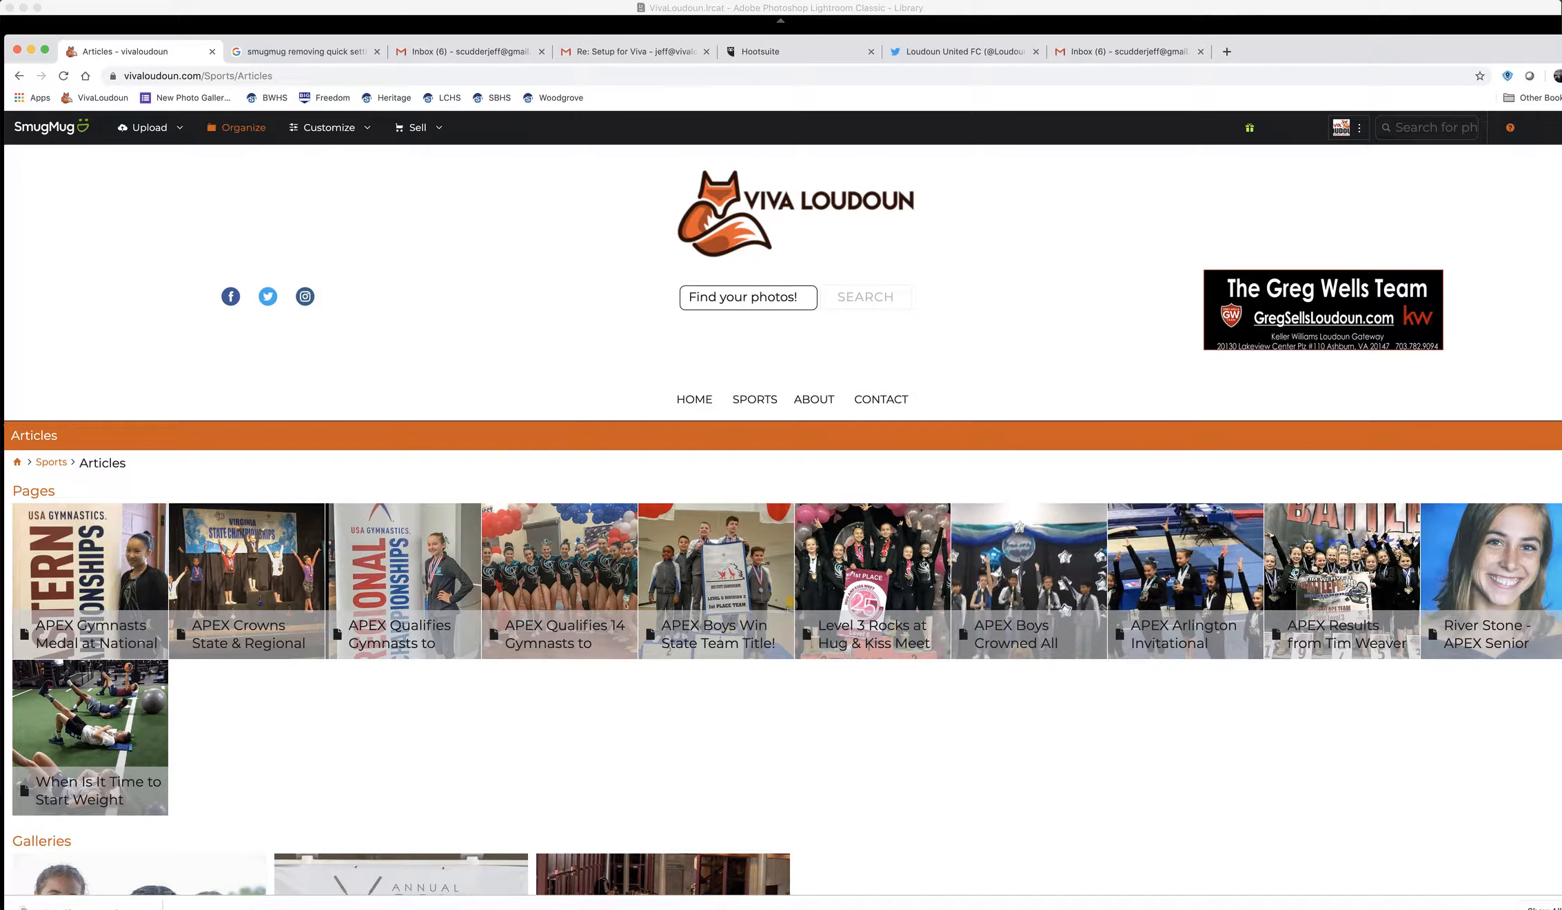
- Open a new incognito window and load the VivaLoudoun bookmark
{"action": "left_click", "coordinate": [24, 2]}
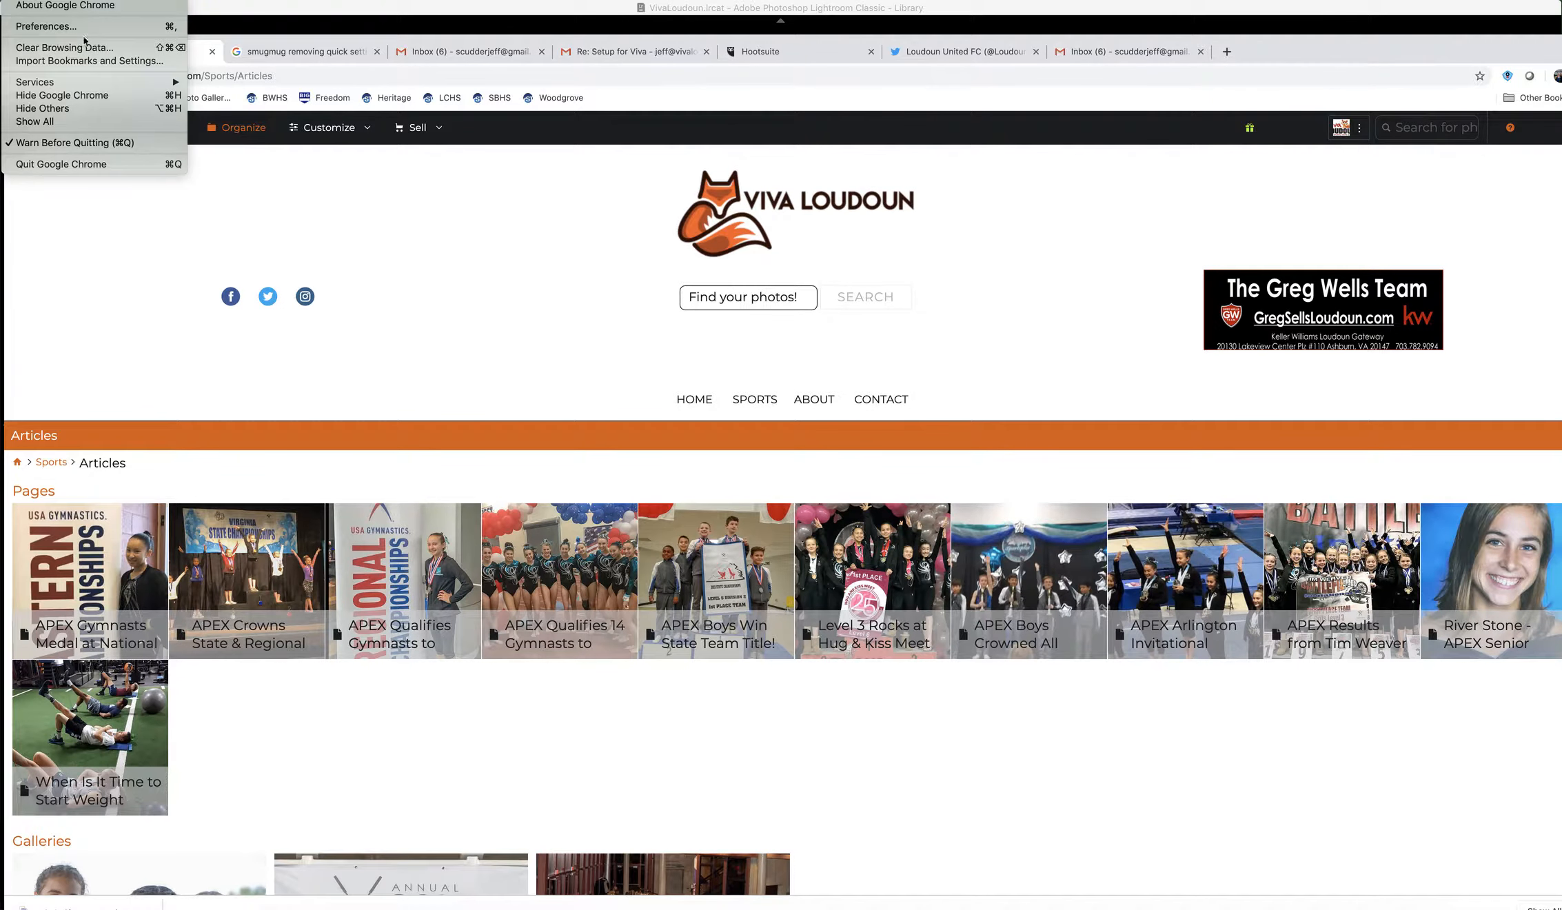
{"action": "mouse_move", "coordinate": [93, 82]}
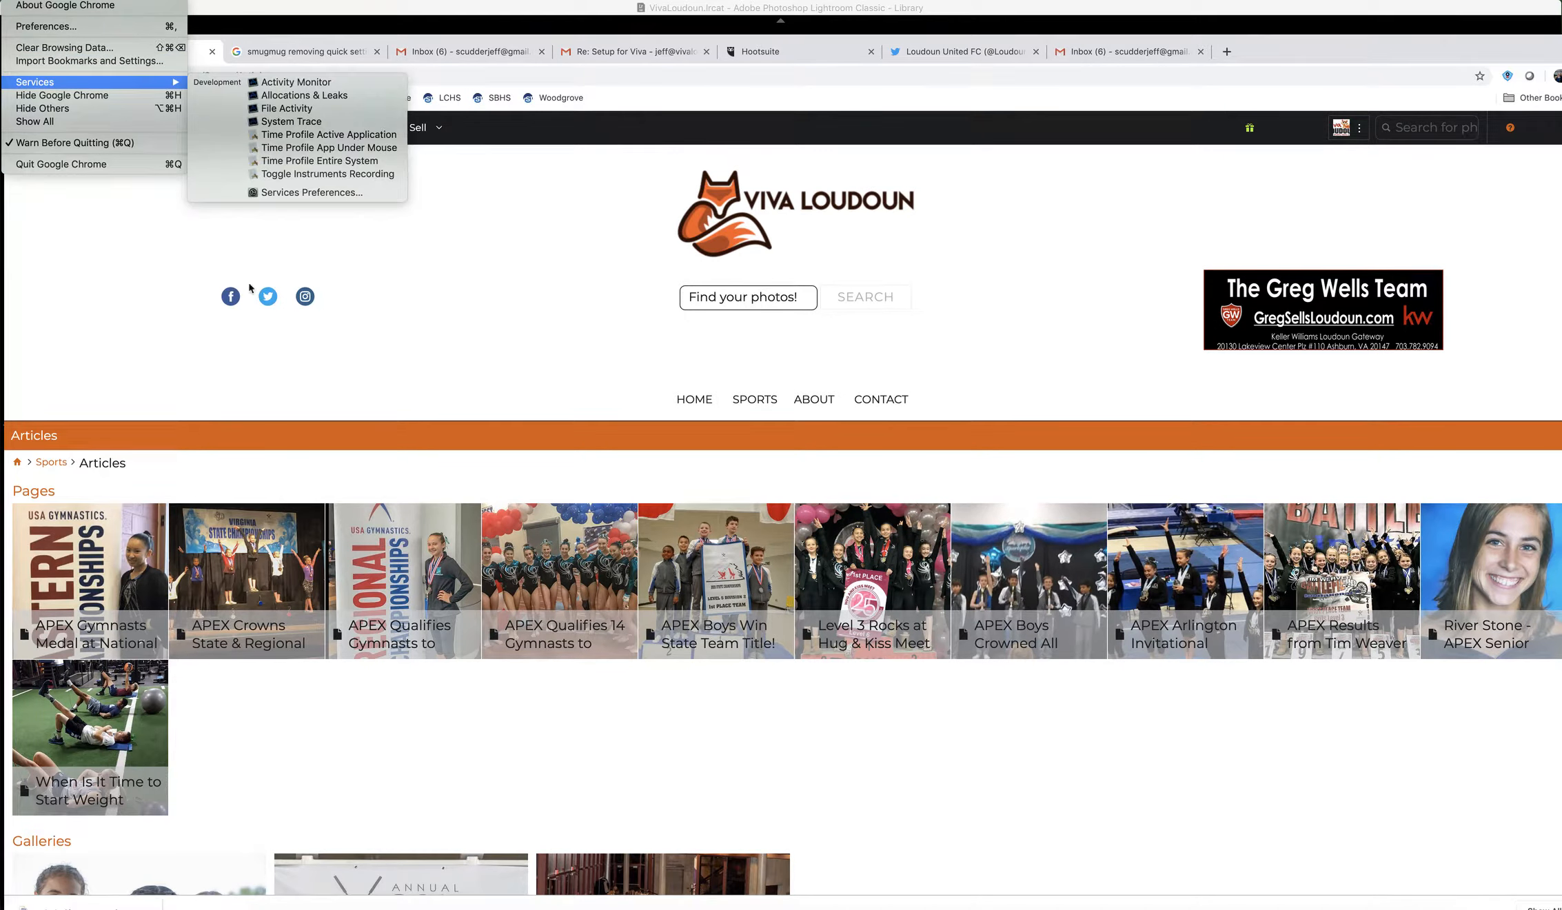
{"action": "left_click", "coordinate": [88, 246]}
{"action": "left_click", "coordinate": [72, 2]}
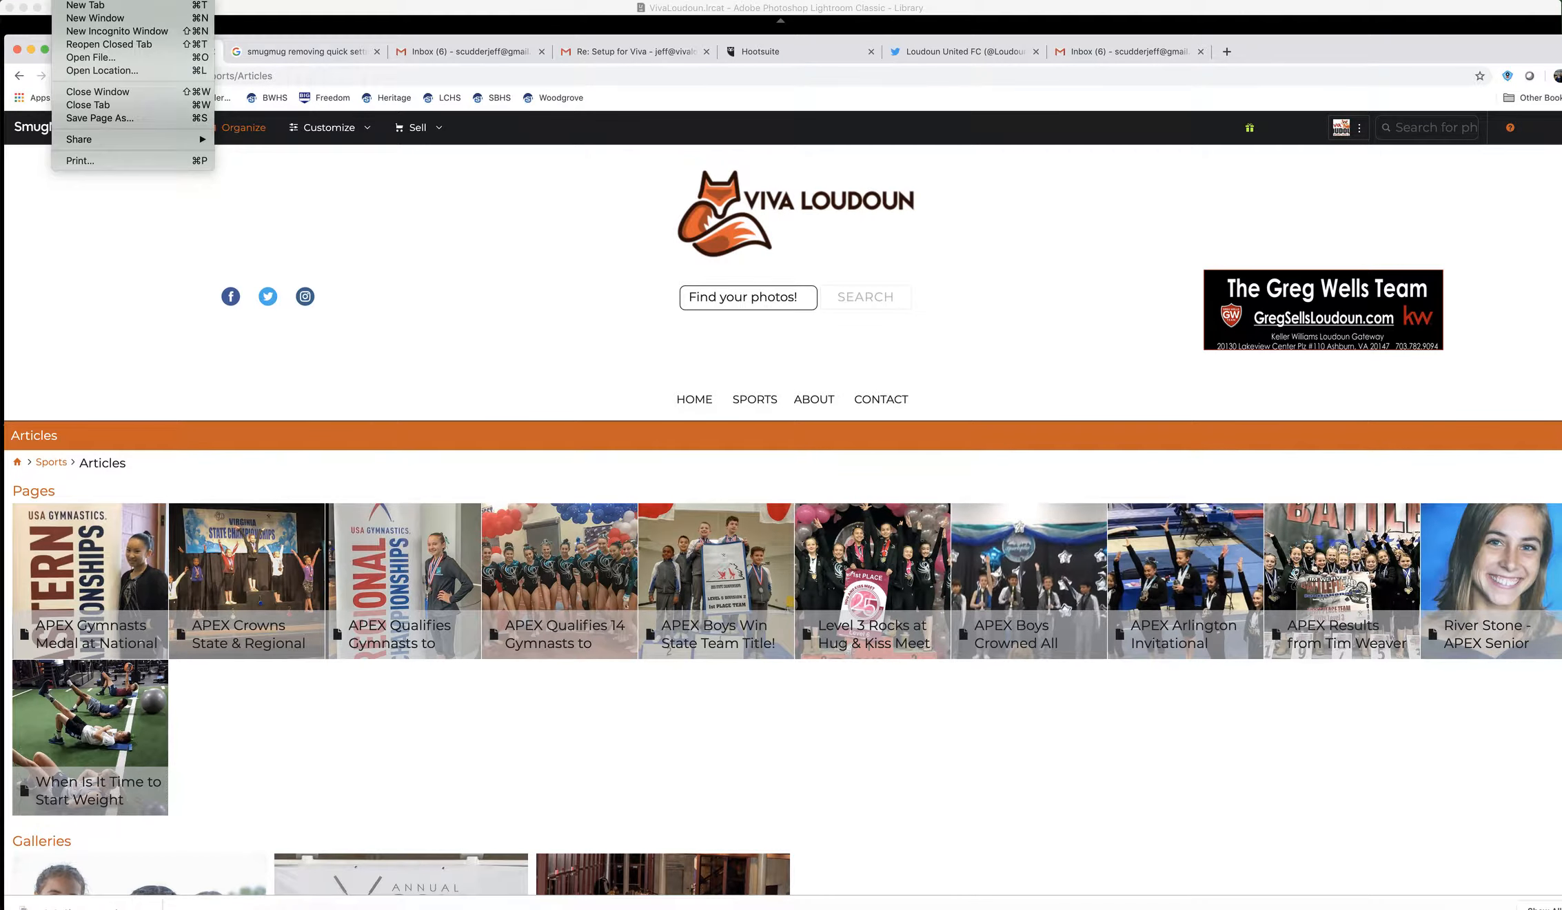
{"action": "left_click", "coordinate": [95, 32]}
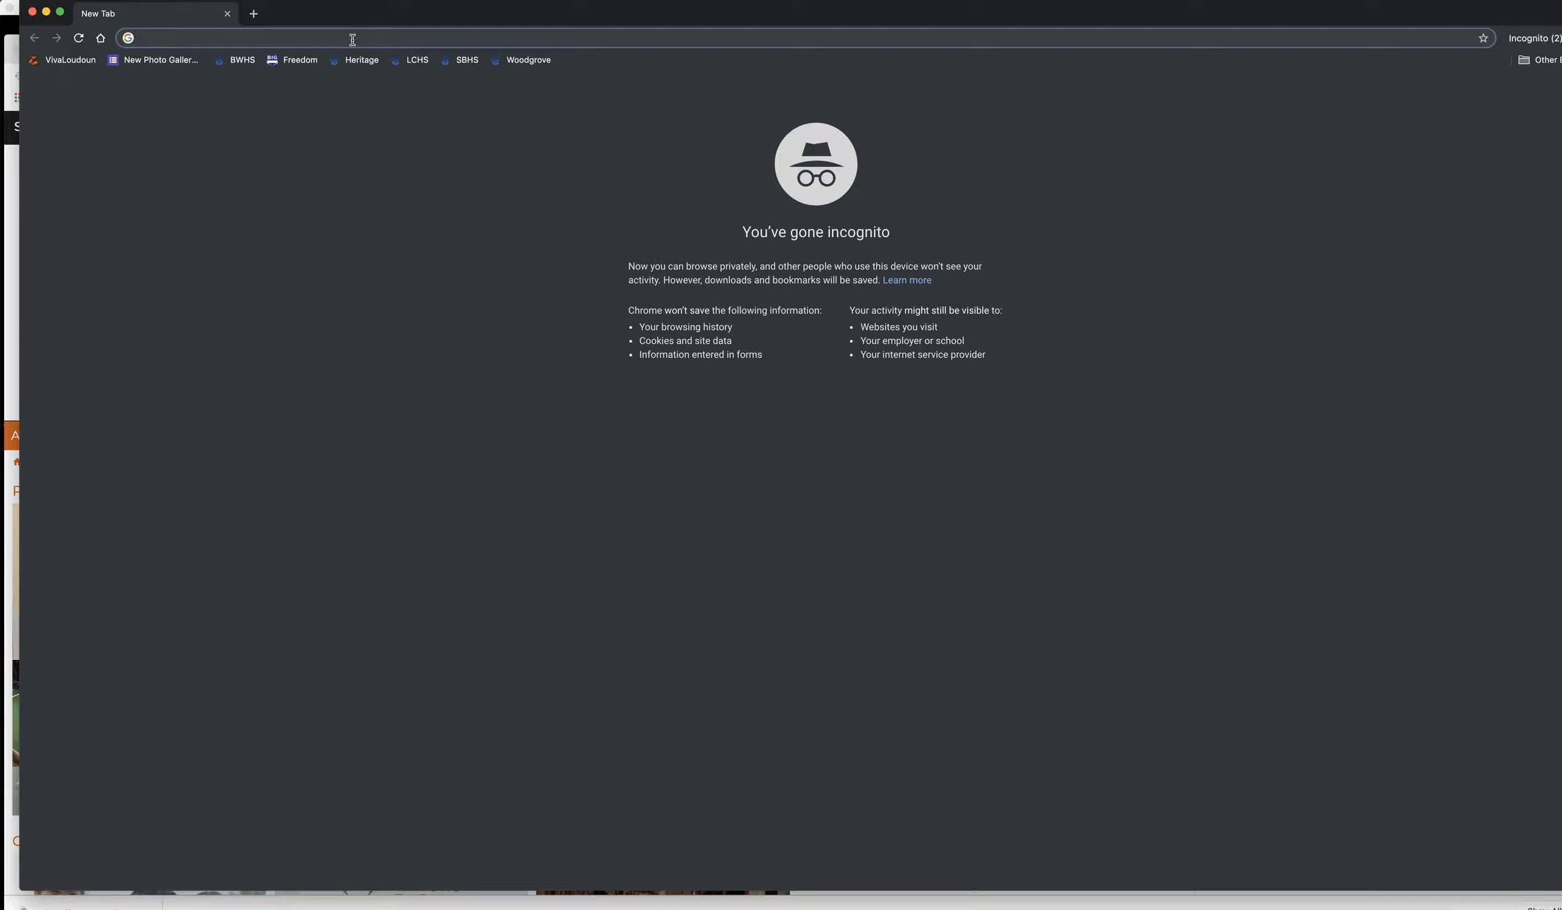
{"action": "left_click", "coordinate": [67, 62]}
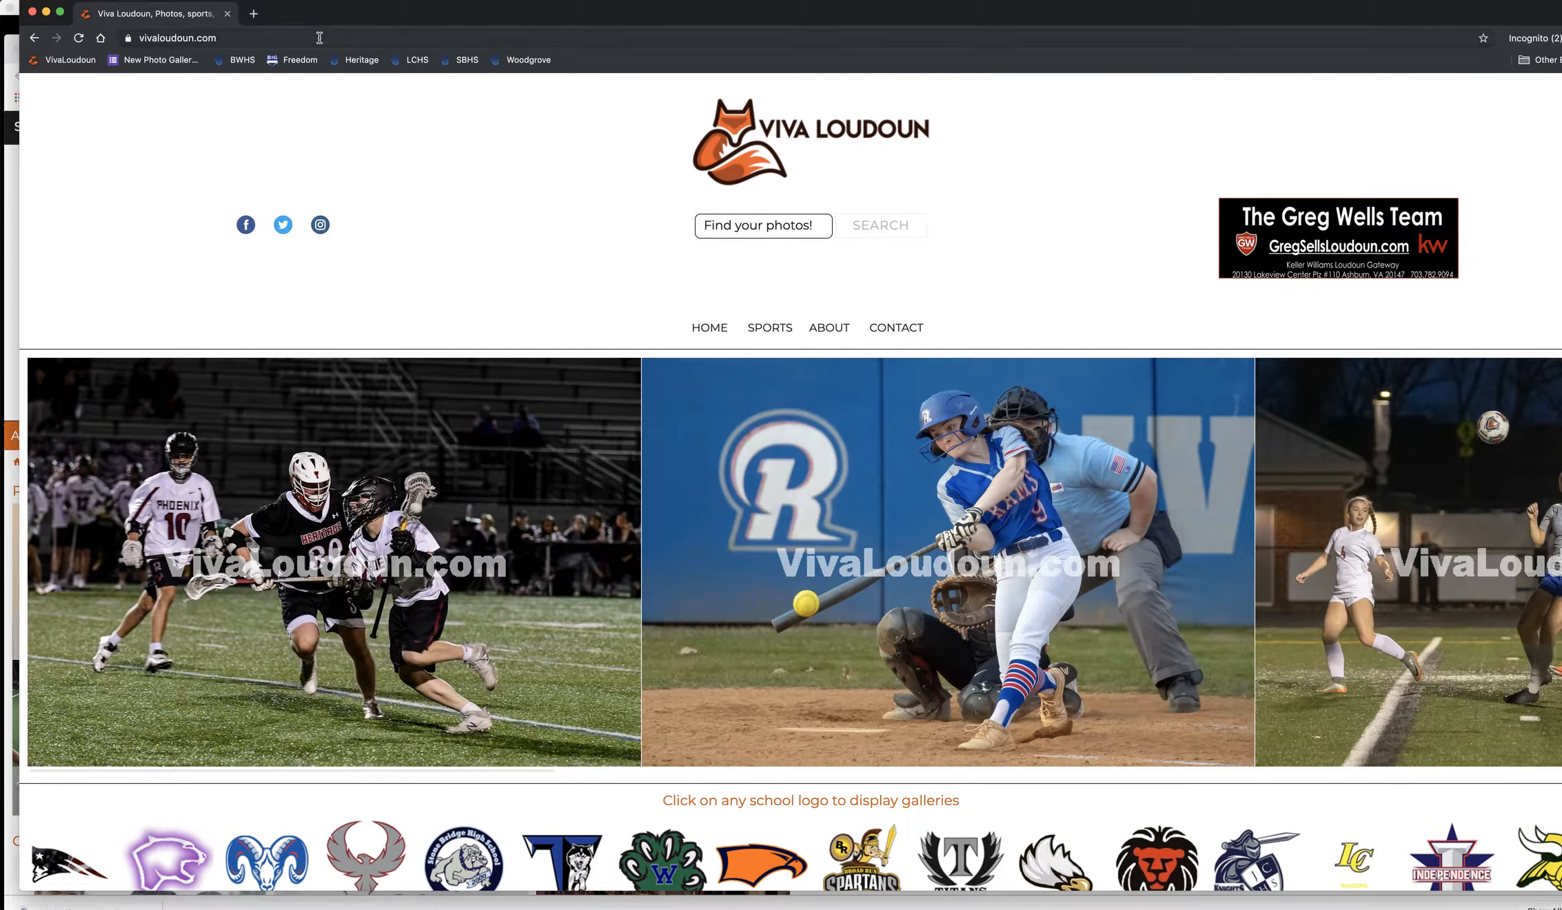
- Go to smugmug.com and open its login page
{"action": "left_click", "coordinate": [319, 38]}
{"action": "type", "text": "smugmug.com"}
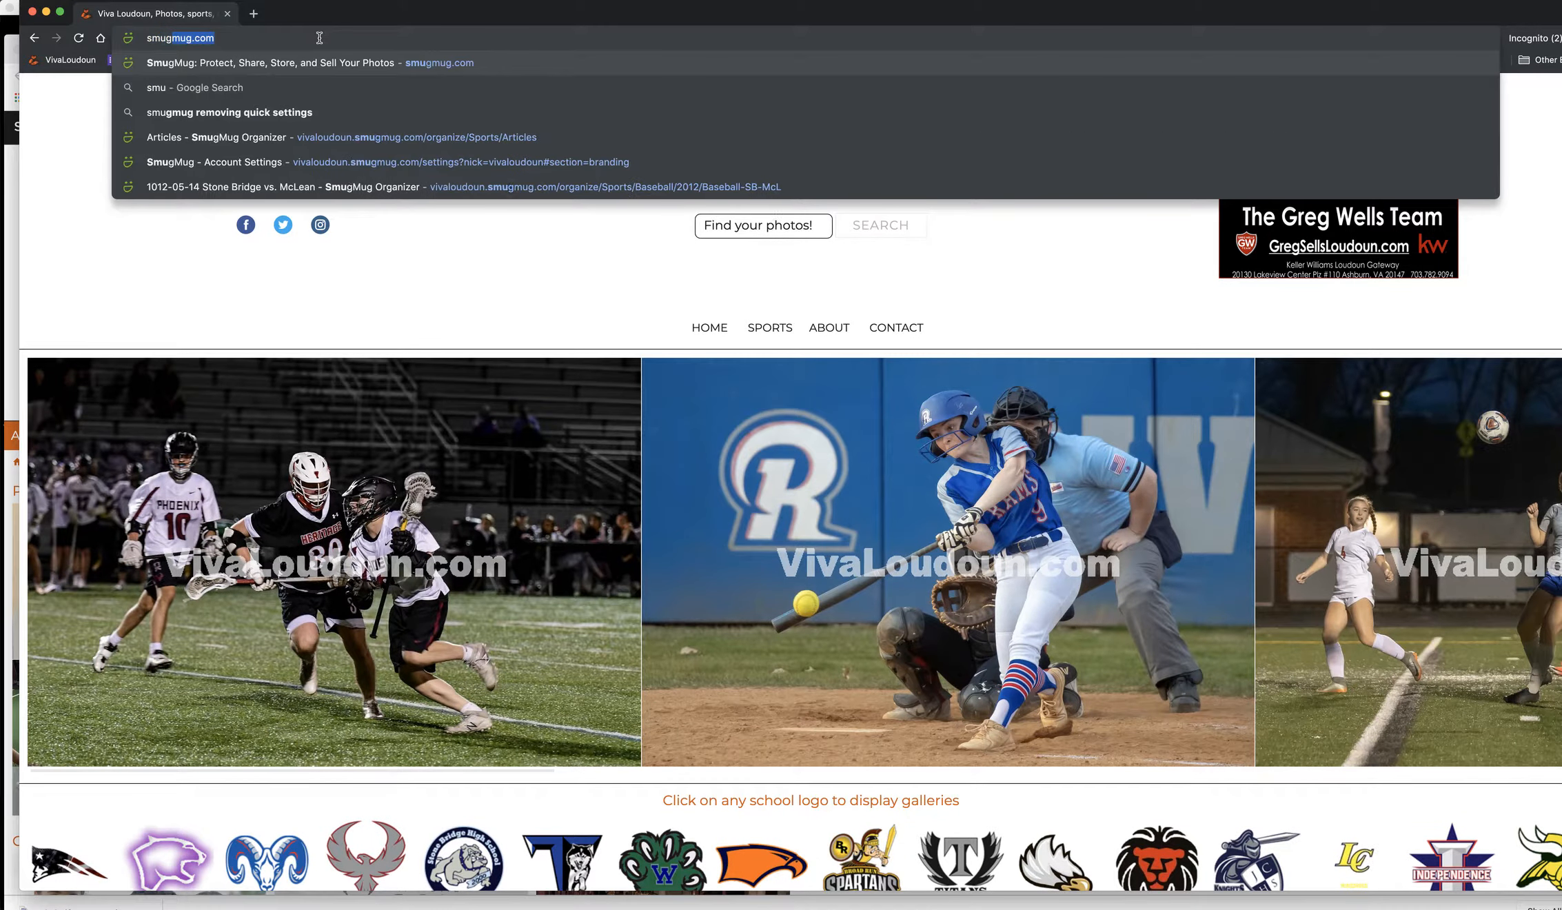
{"action": "key", "text": "Return"}
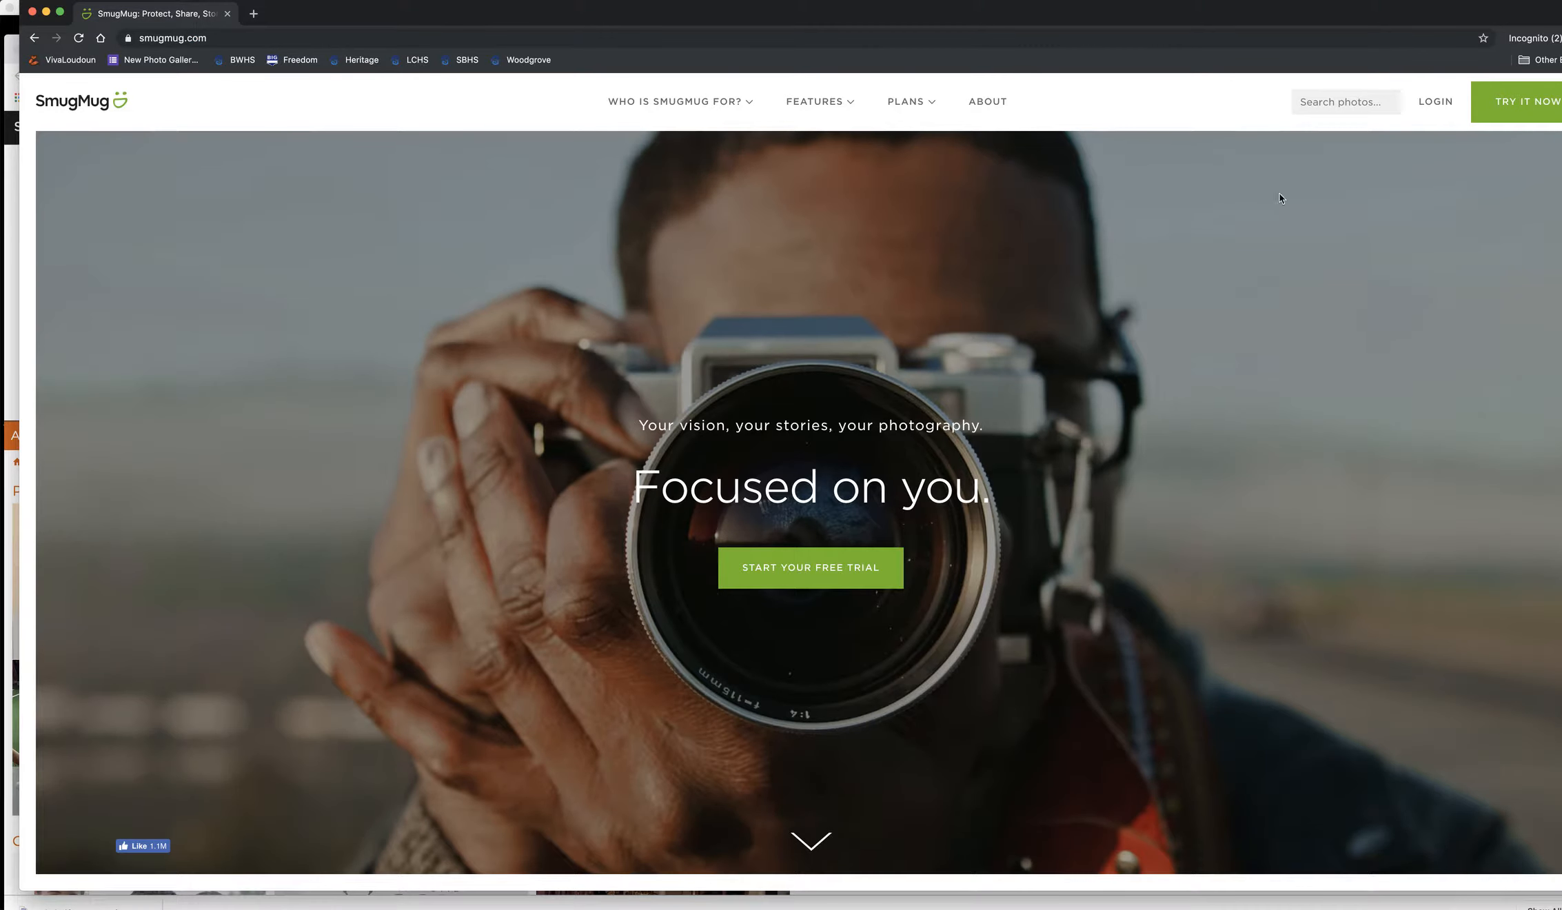
{"action": "left_click", "coordinate": [1435, 102]}
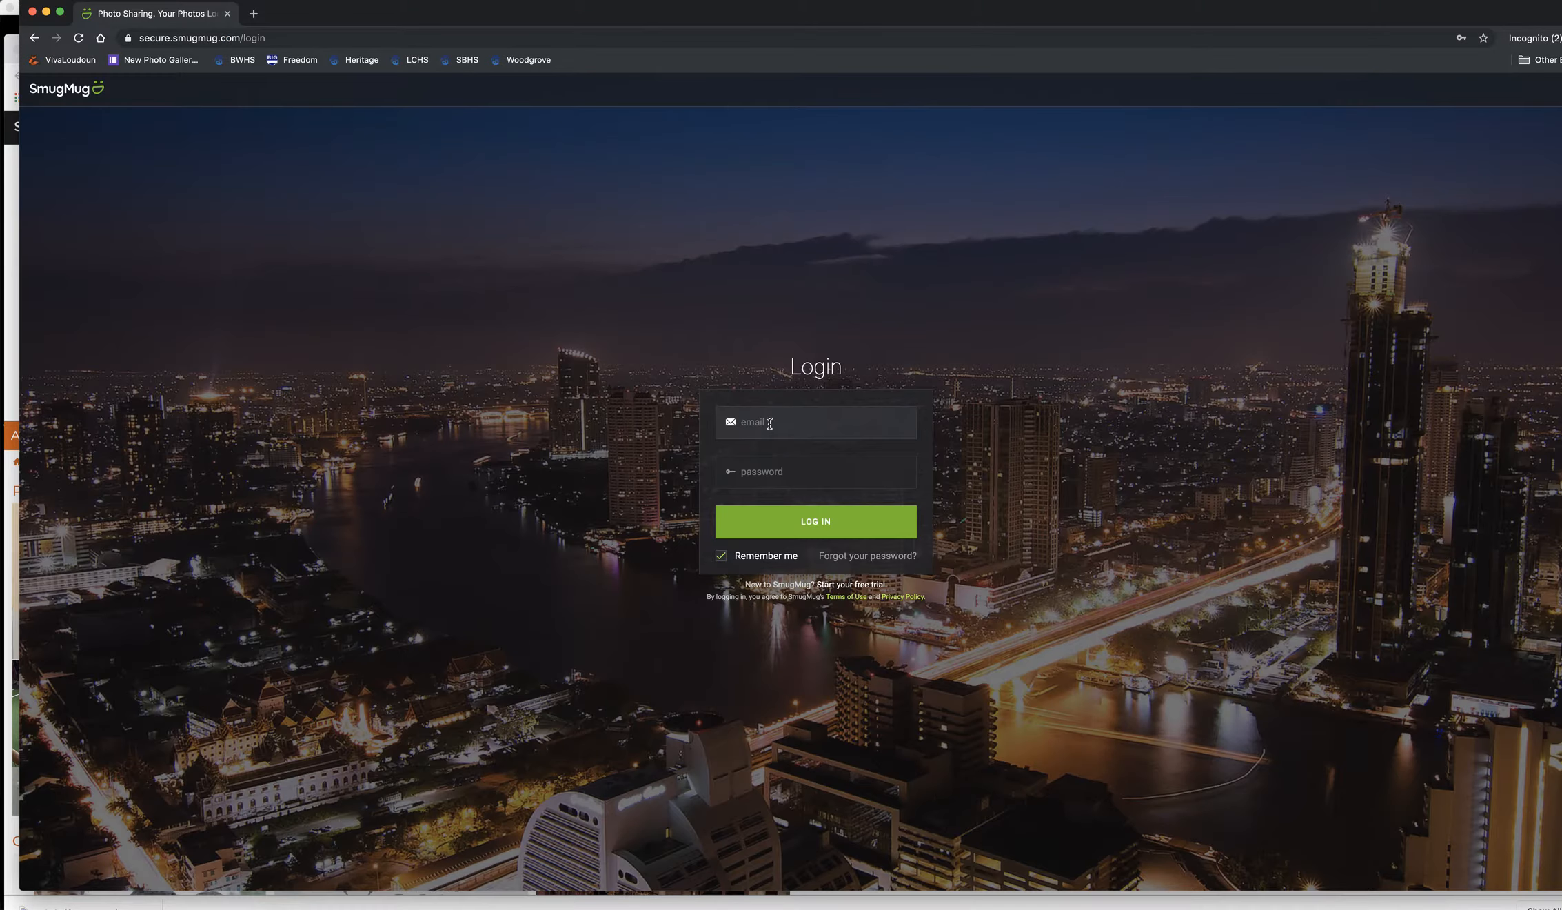
- Sign in with the saved account e-mail and a re-entered password
{"action": "left_click", "coordinate": [770, 423]}
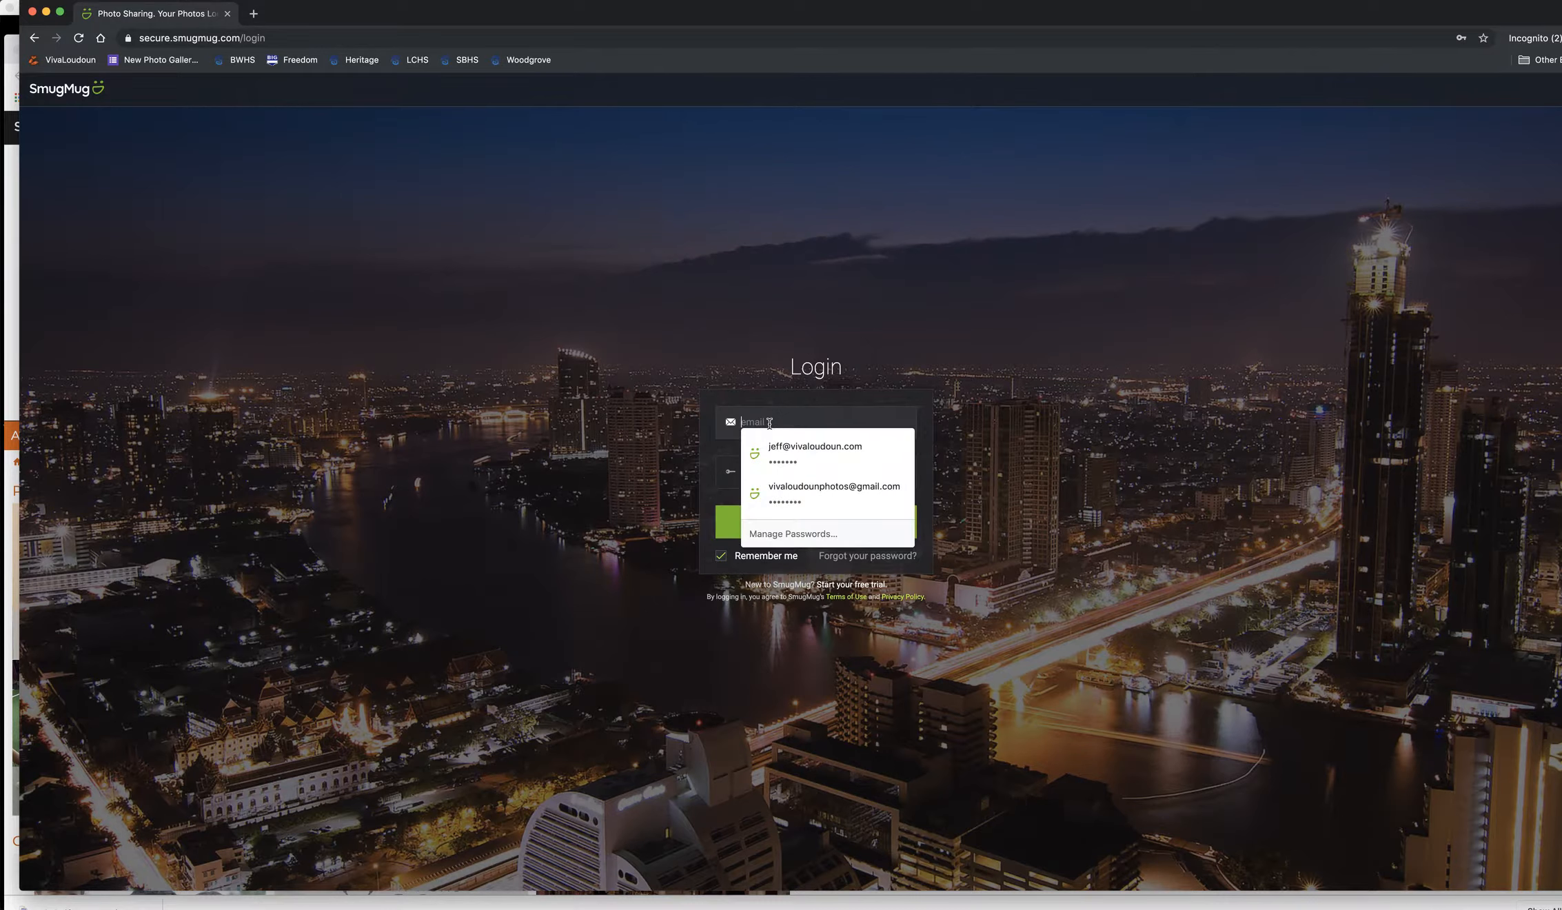
{"action": "left_click", "coordinate": [791, 451]}
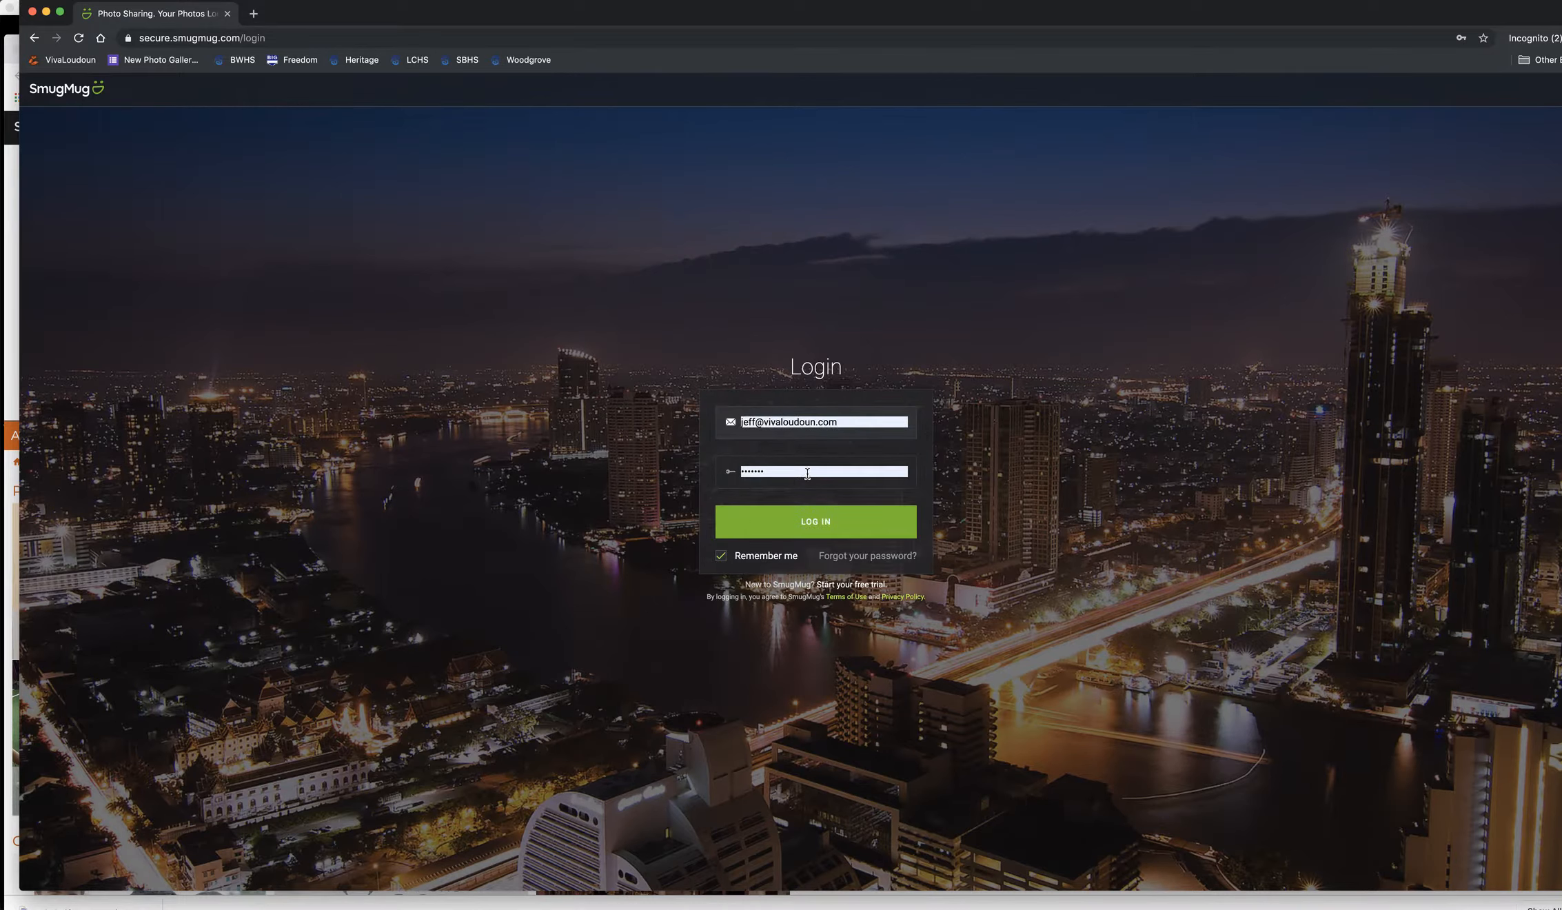
{"action": "double_click", "coordinate": [810, 473]}
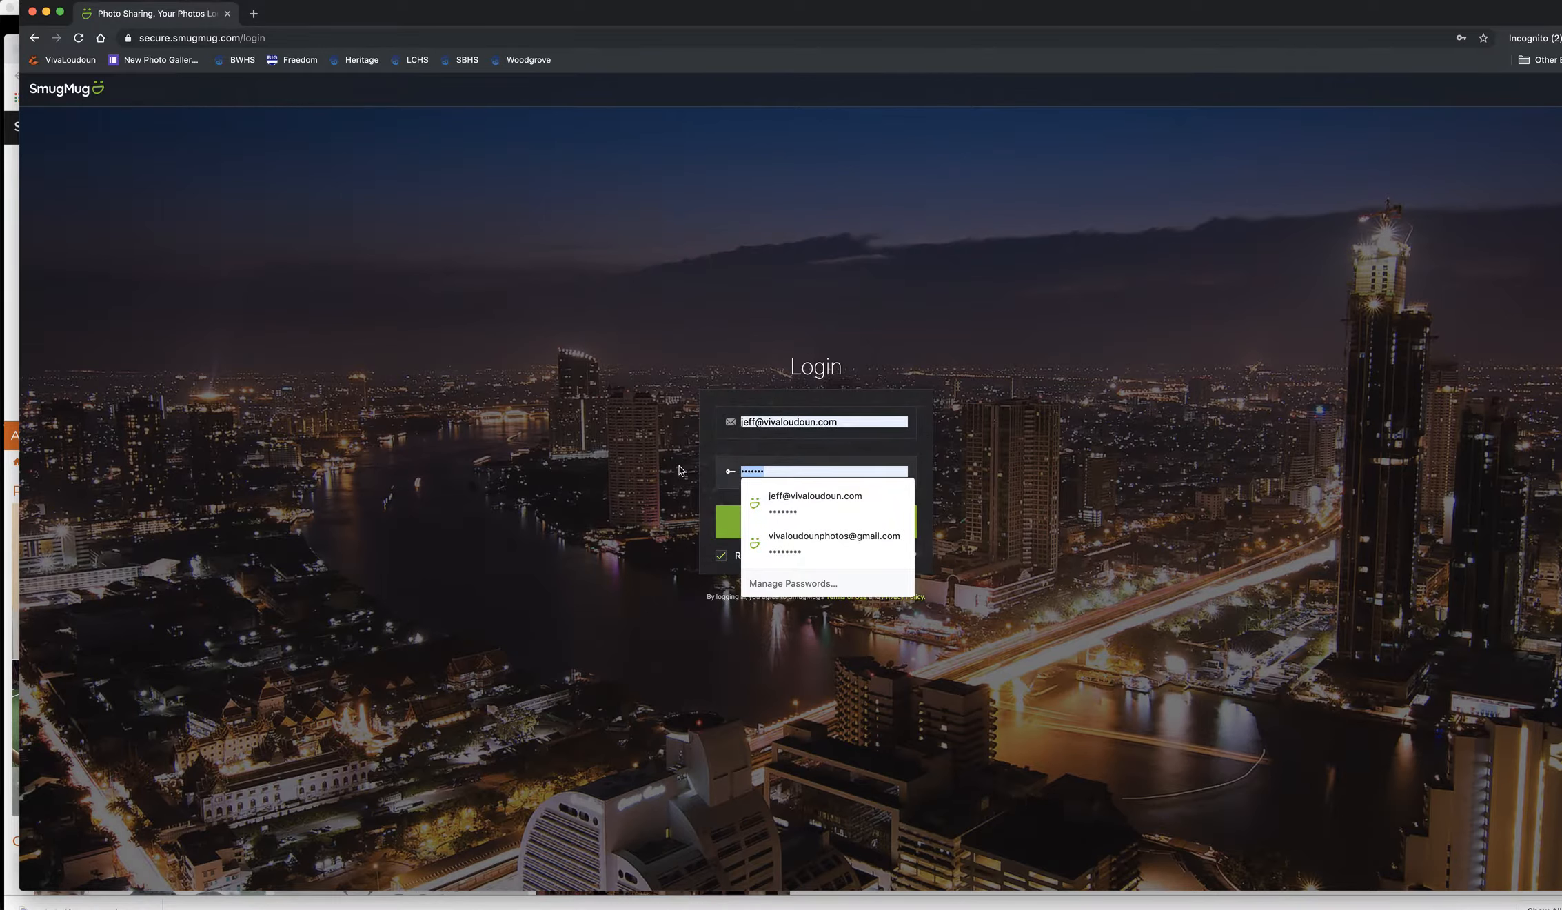
{"action": "type", "text": "p"}
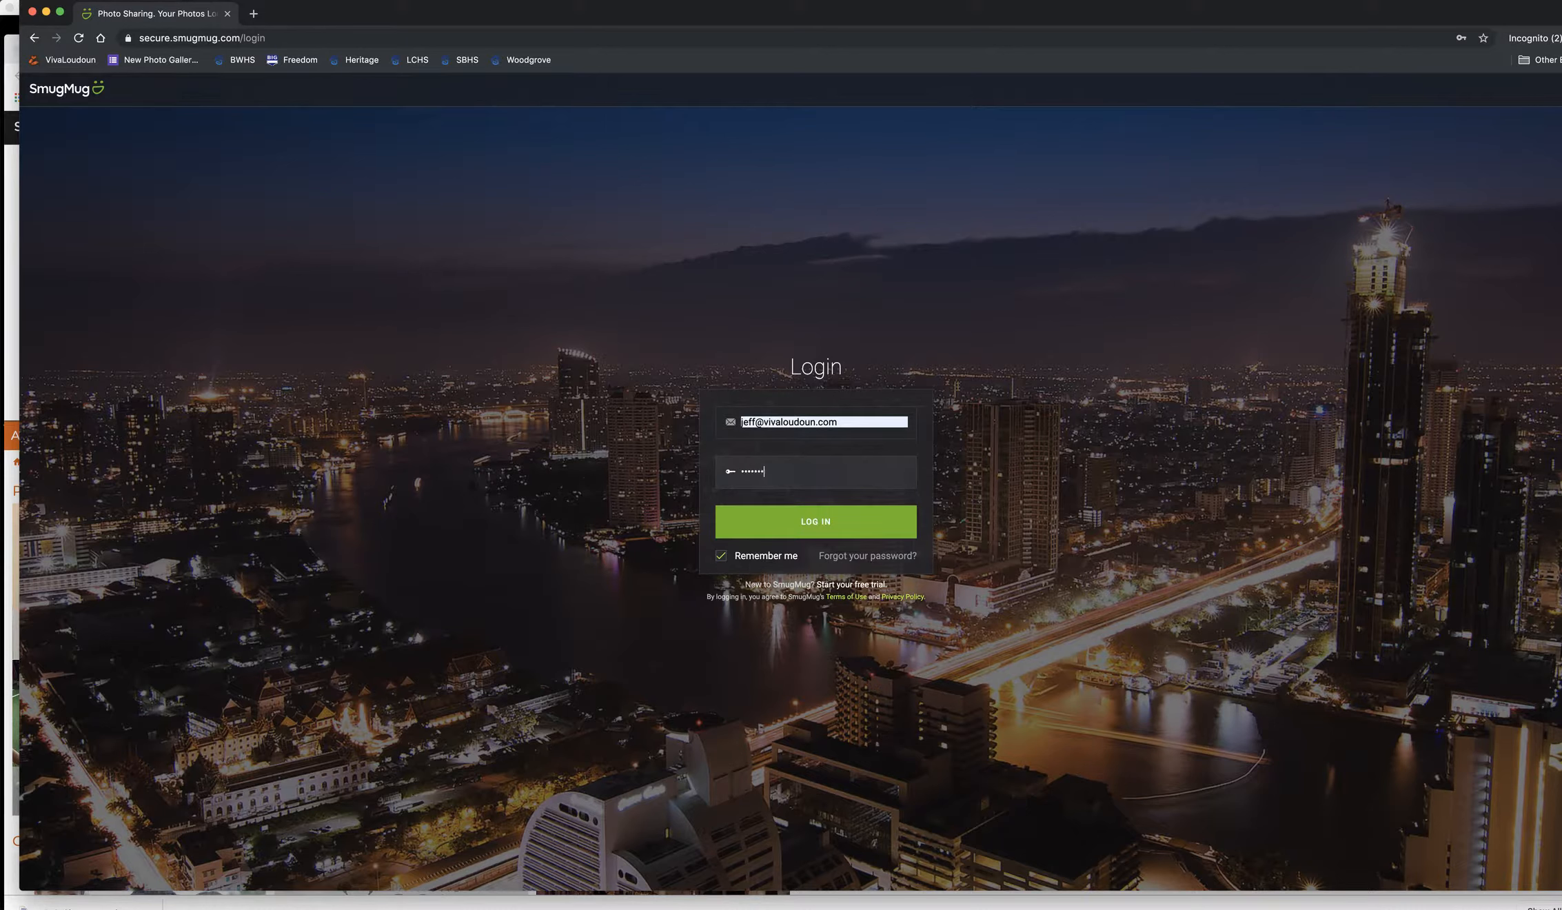
{"action": "left_click", "coordinate": [804, 522]}
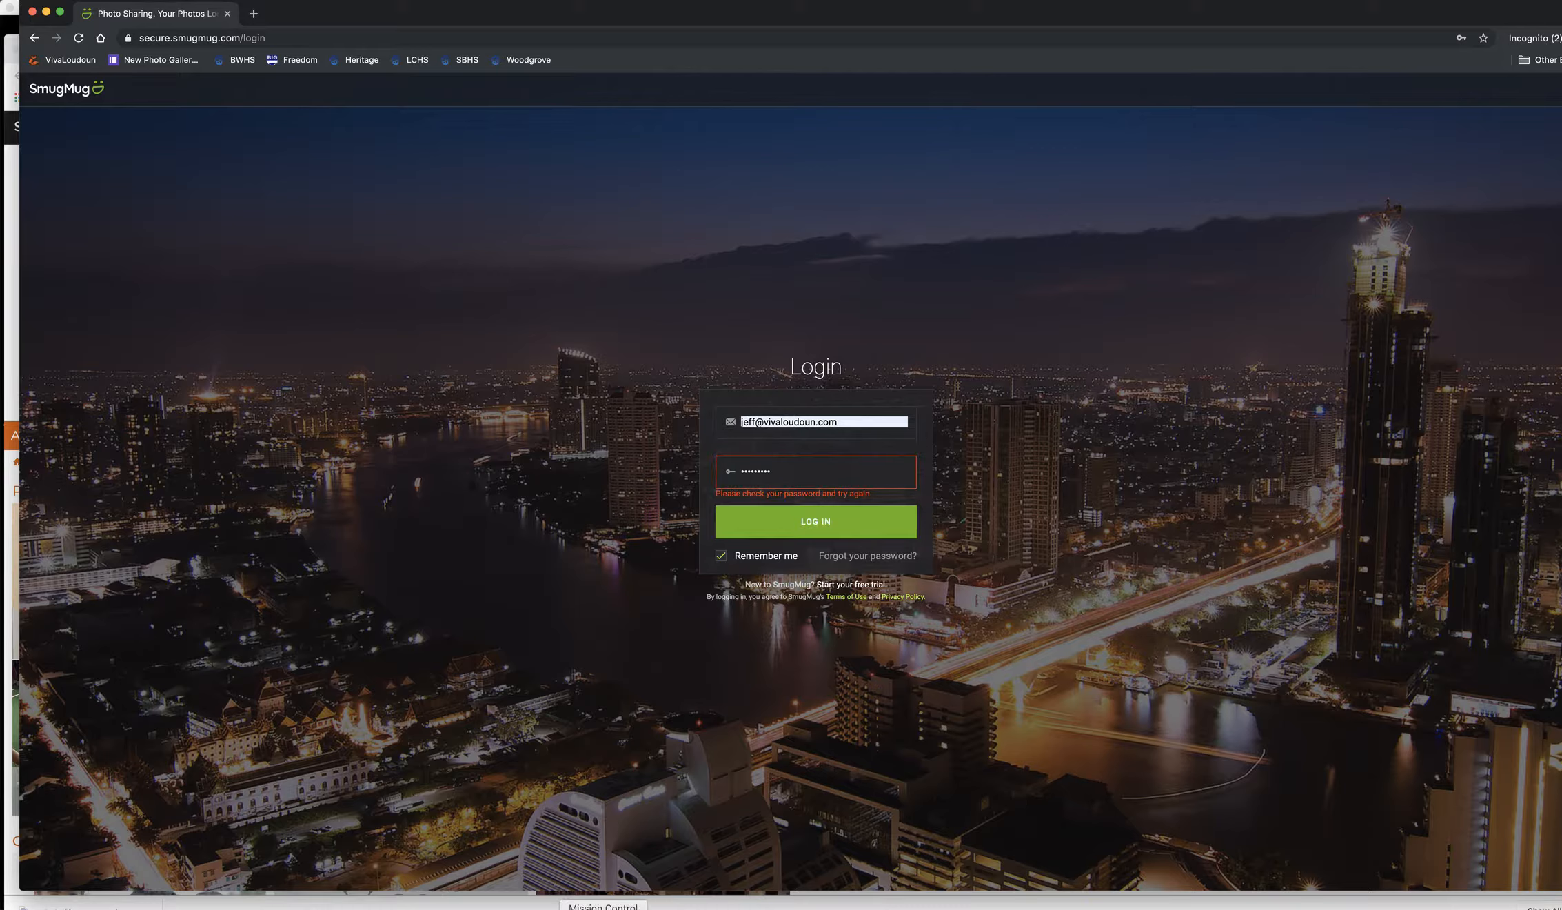
{"action": "left_click", "coordinate": [639, 907]}
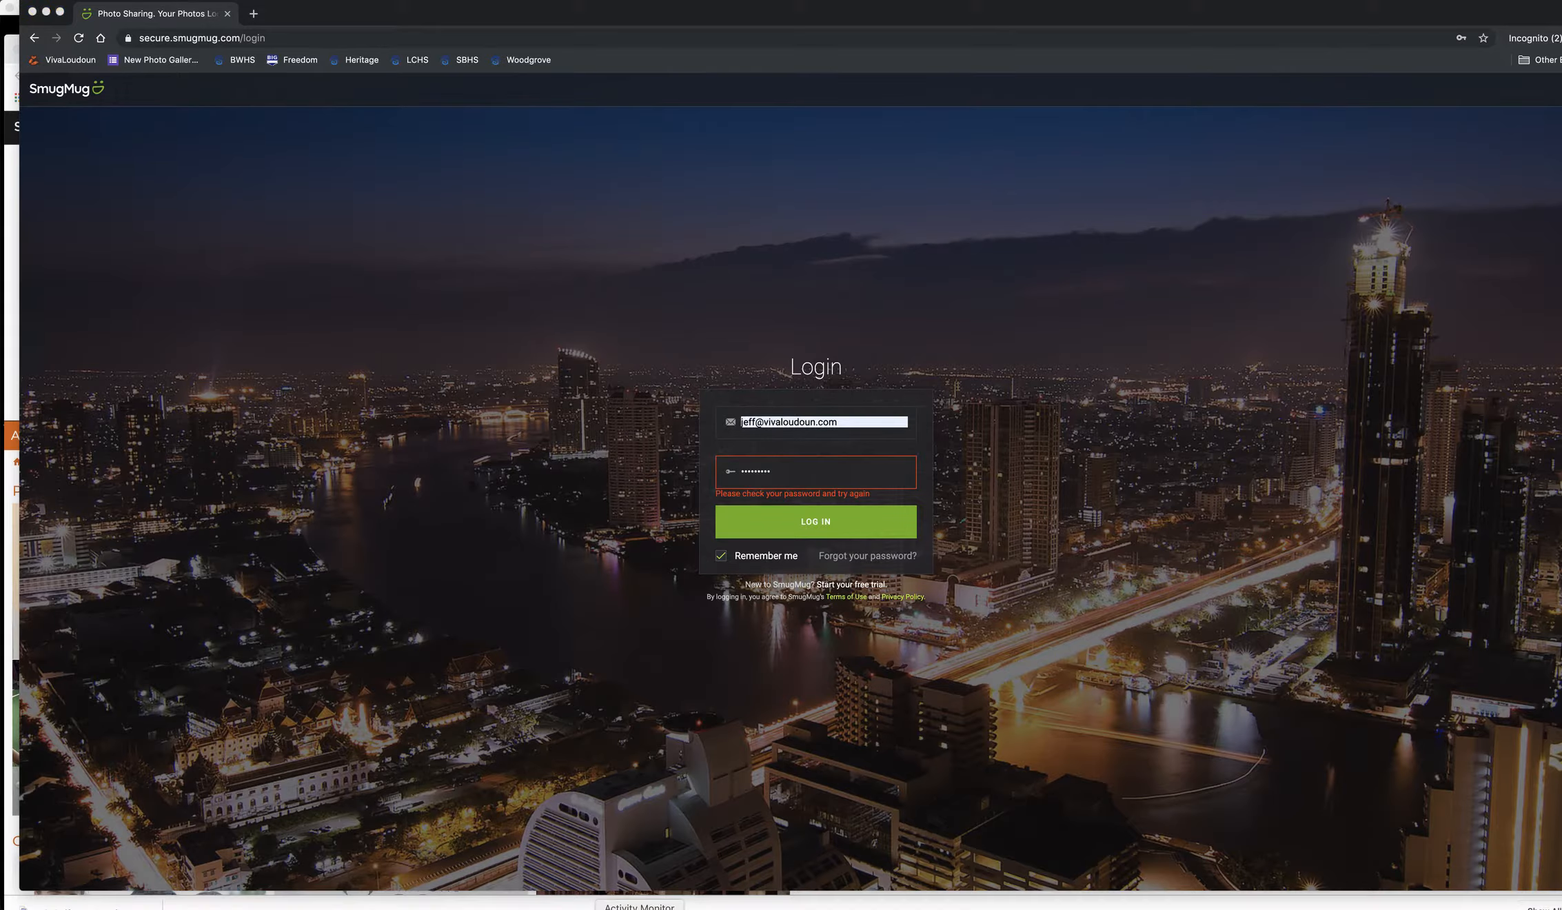
{"action": "left_click", "coordinate": [788, 526]}
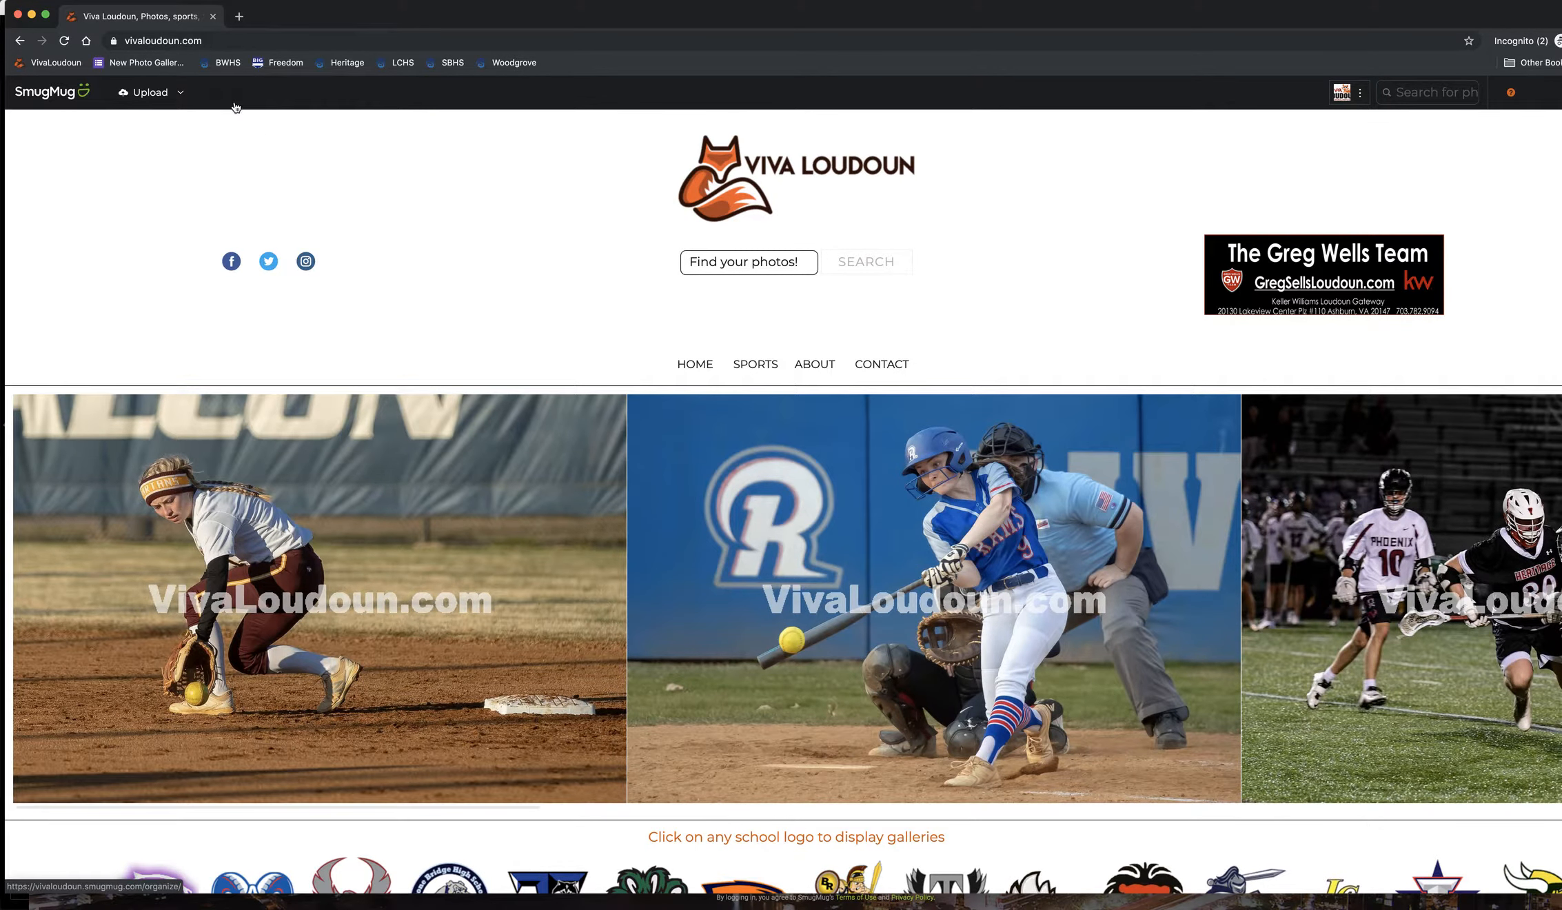
- Open the 2019-08-11 Broad Run @ Dominion gallery from the Sports > Soccer page
{"action": "mouse_move", "coordinate": [756, 370]}
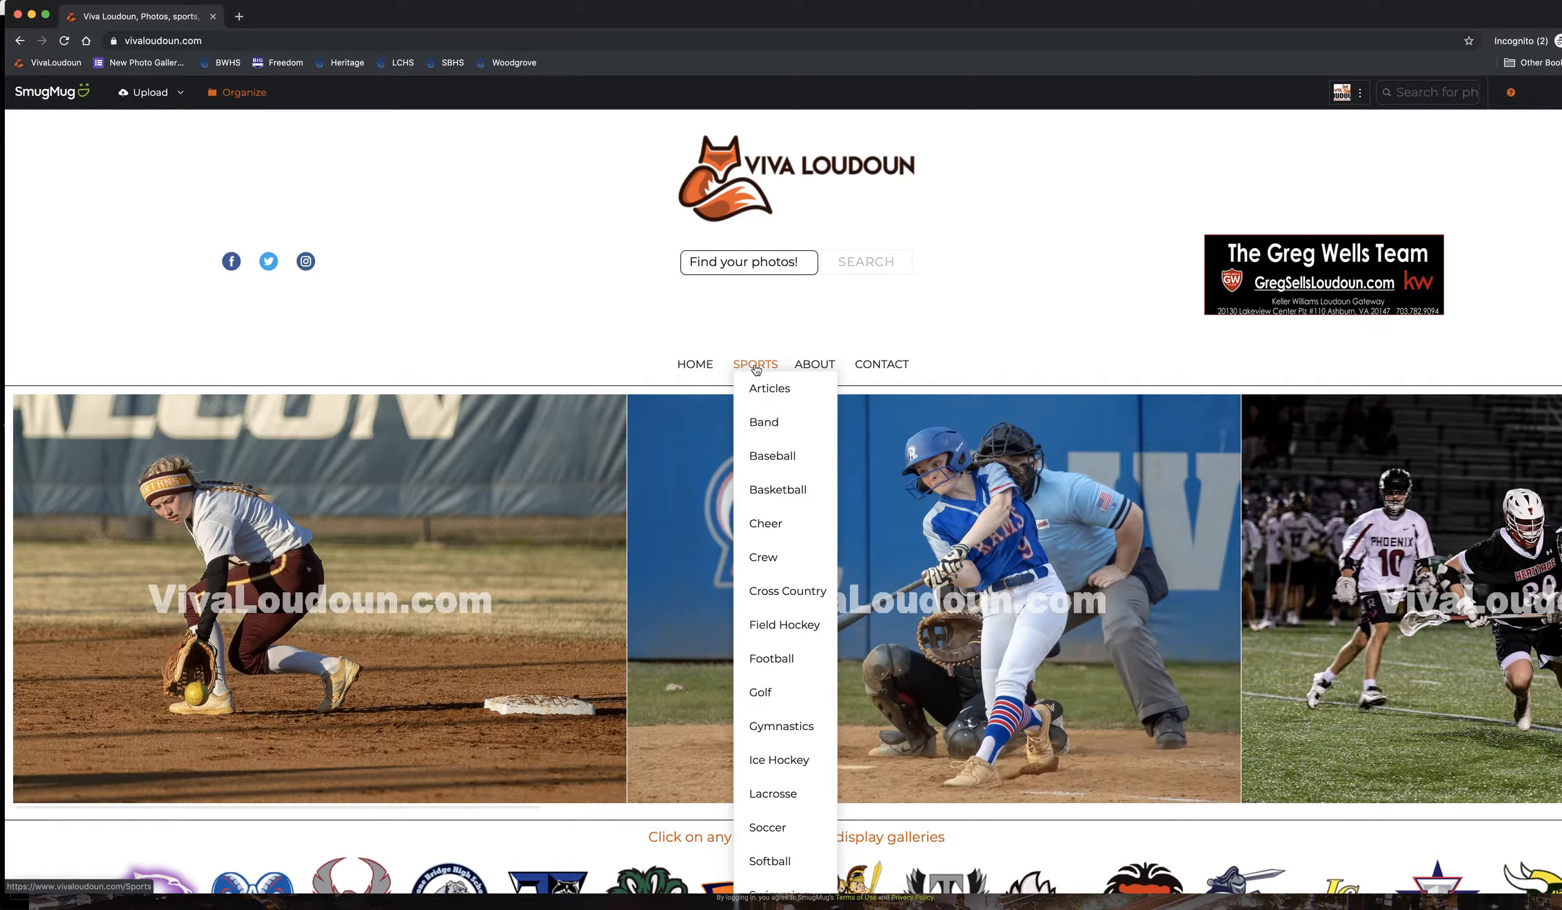
{"action": "left_click", "coordinate": [772, 833]}
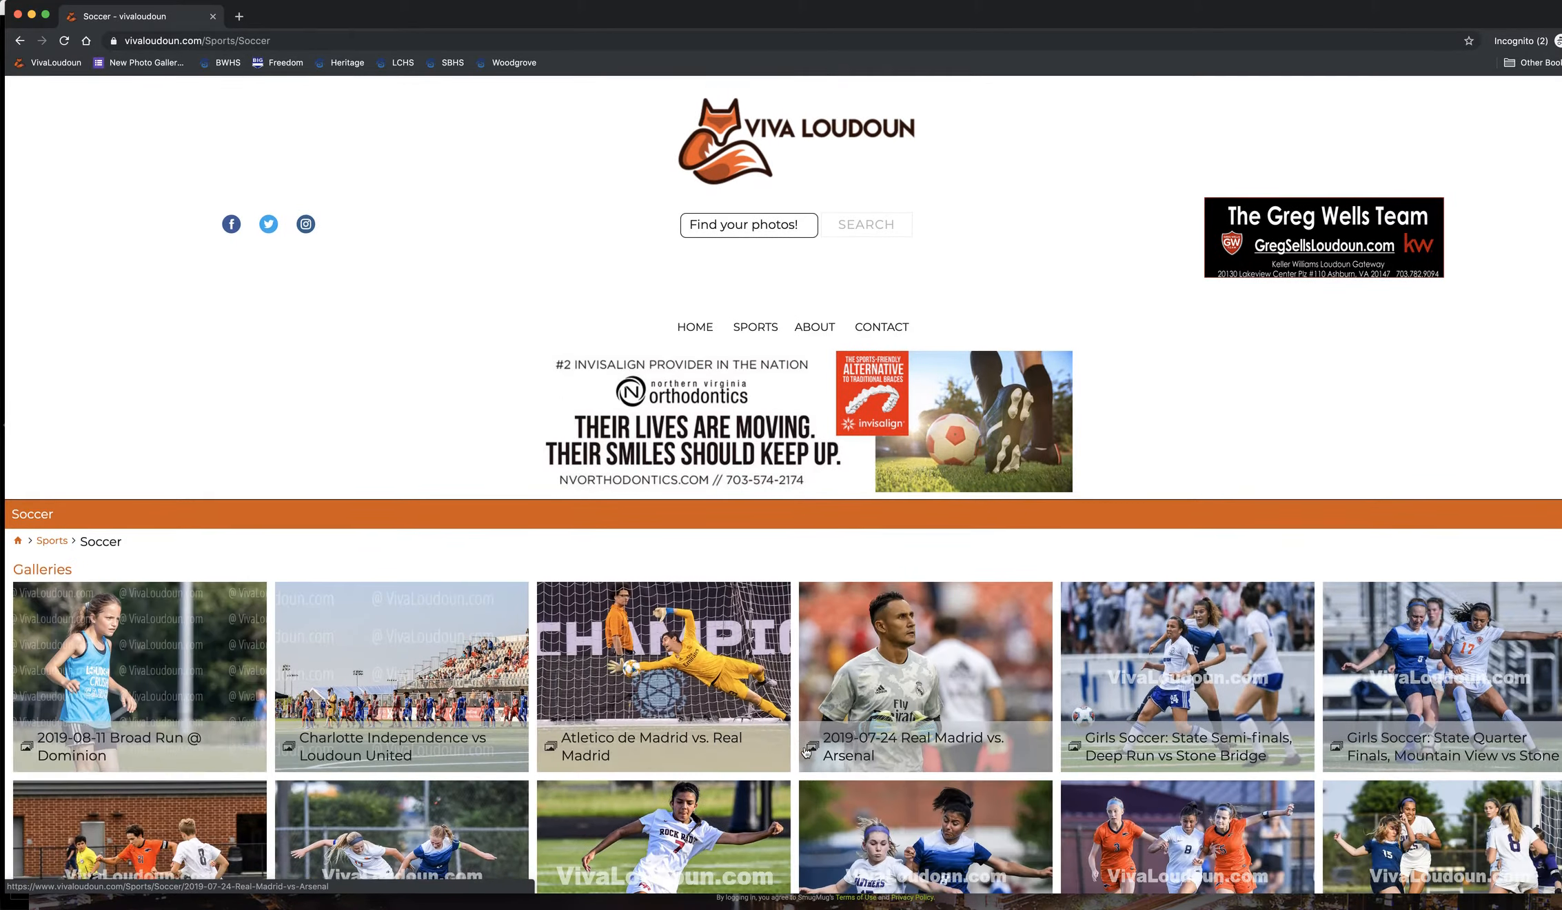
{"action": "scroll", "coordinate": [806, 752], "scroll_direction": "down", "scroll_amount": 3}
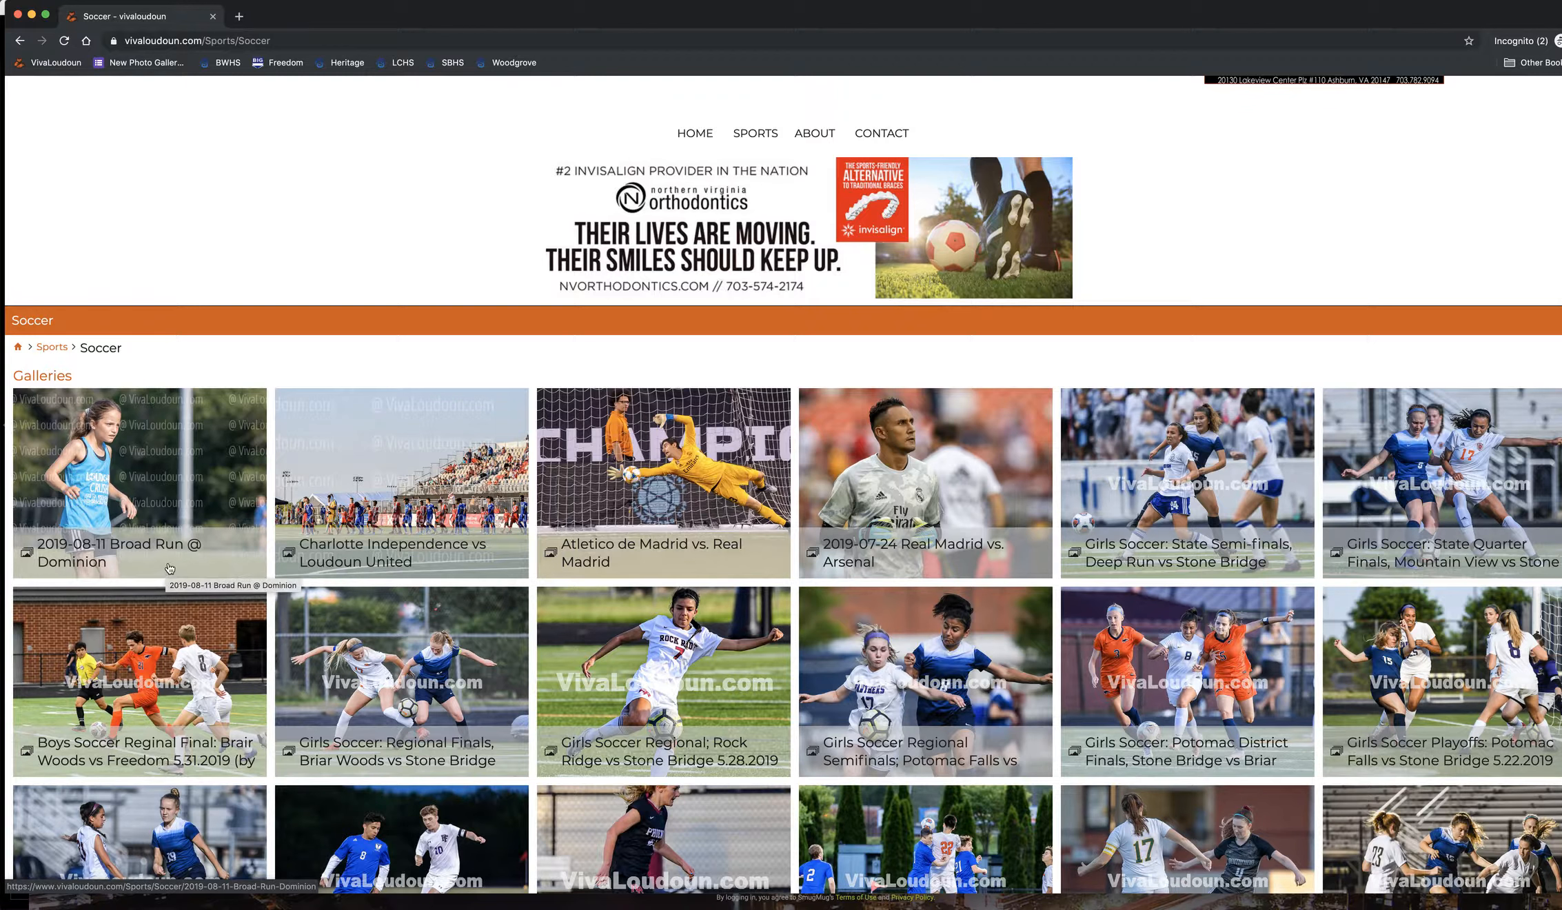
{"action": "left_click", "coordinate": [135, 482]}
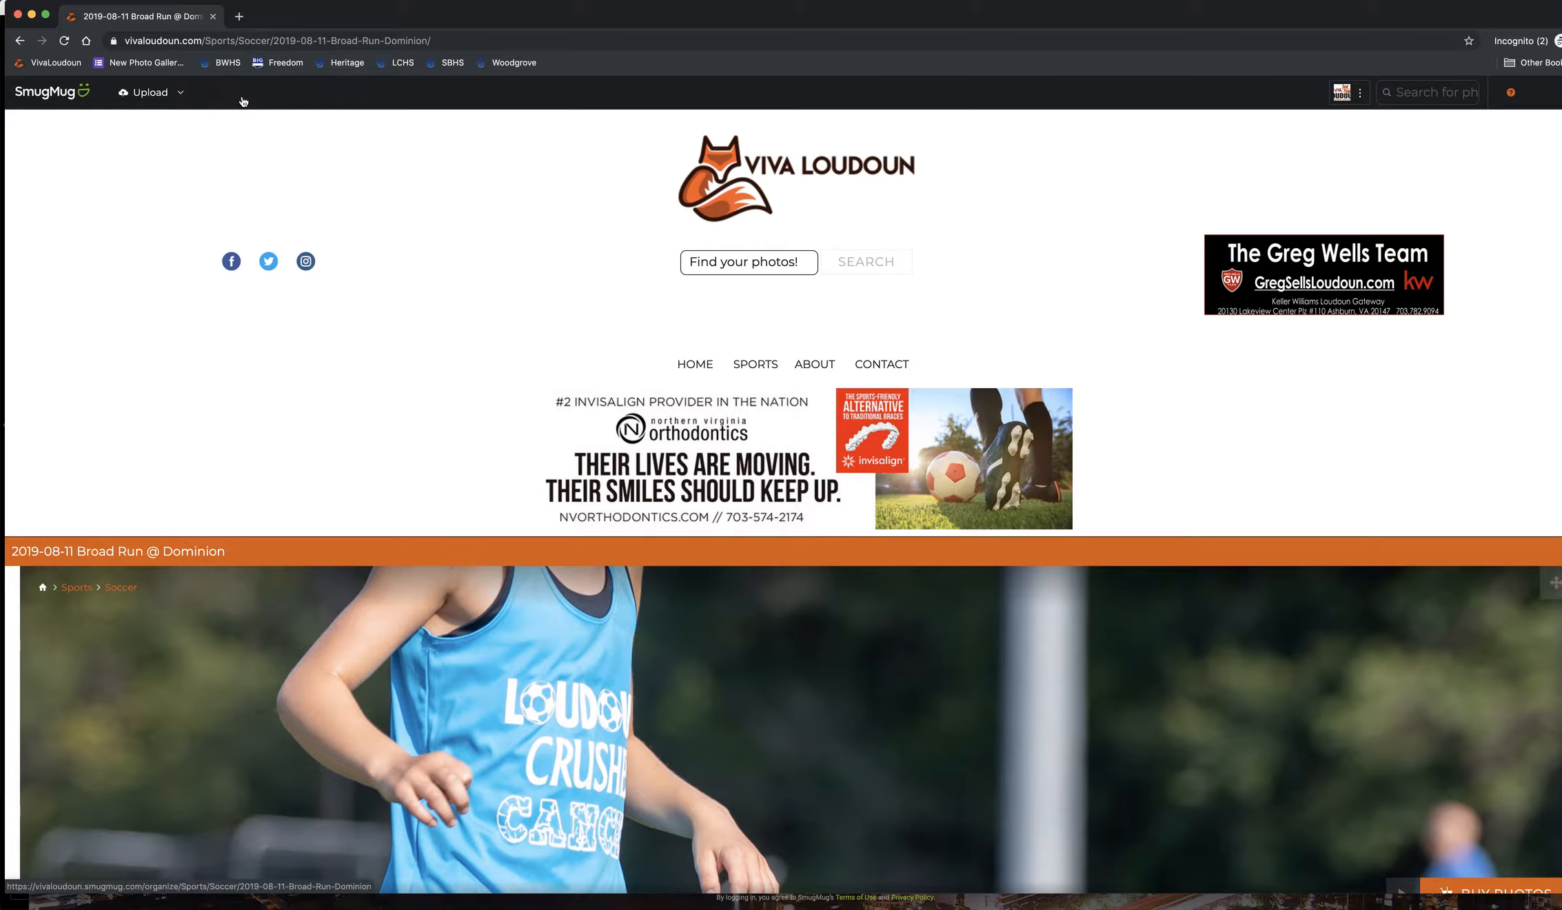
- Open the gallery in Organize and bring up its SETTINGS
{"action": "left_click", "coordinate": [249, 101]}
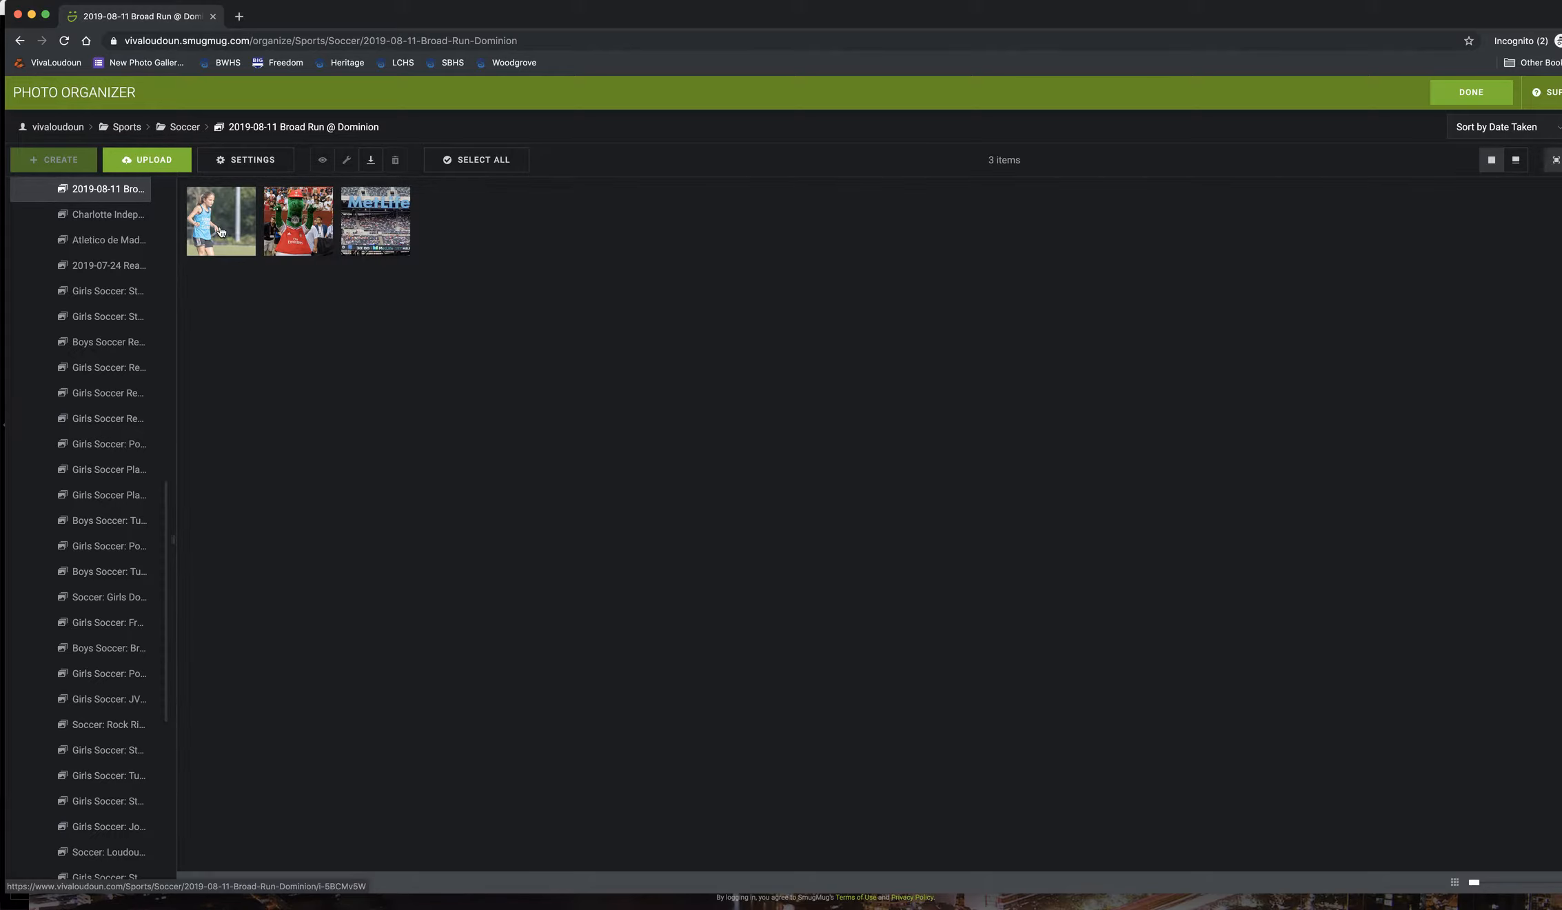
{"action": "left_click", "coordinate": [256, 163]}
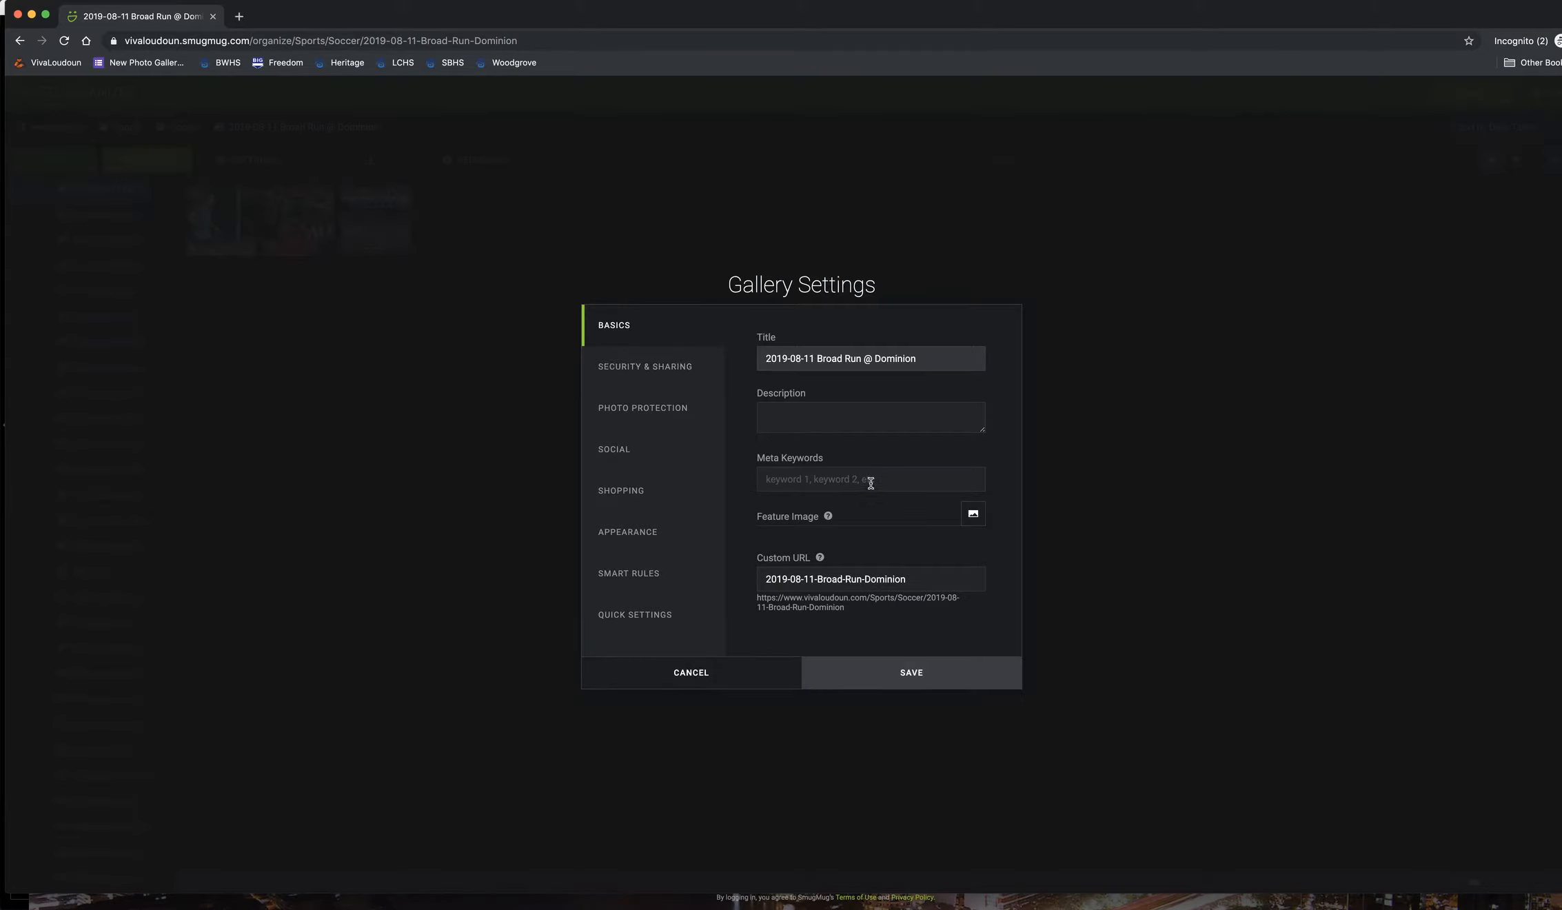